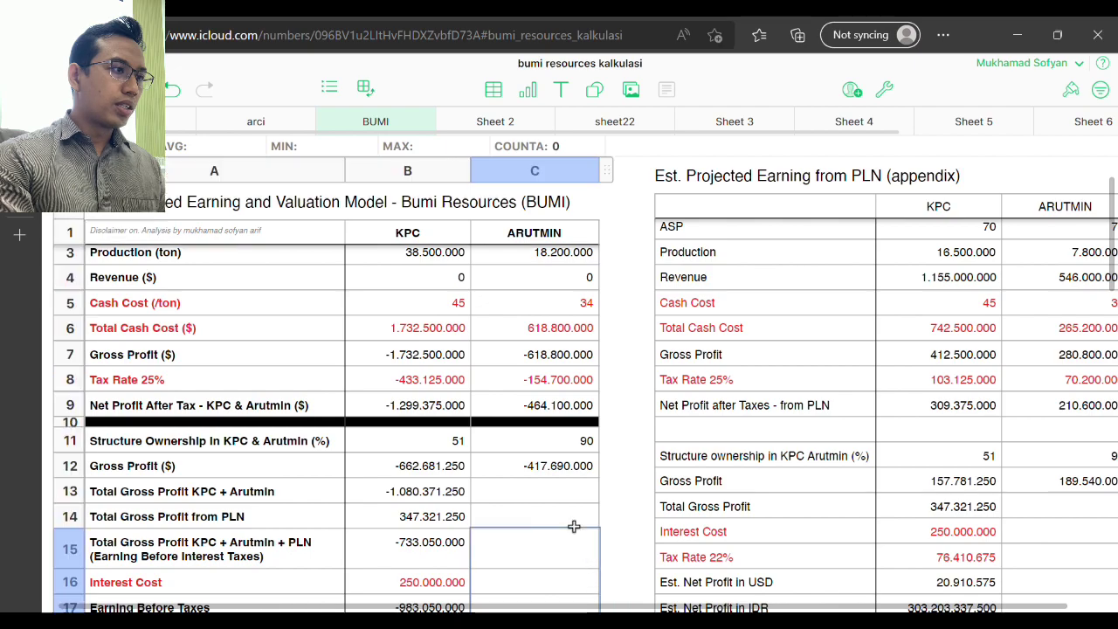
Step: Examine the average selling price row and the KPC and Arutmin columns in the BUMI valuation and PLN appendix tables
{"action": "left_click", "coordinate": [315, 332]}
{"action": "left_click", "coordinate": [219, 274]}
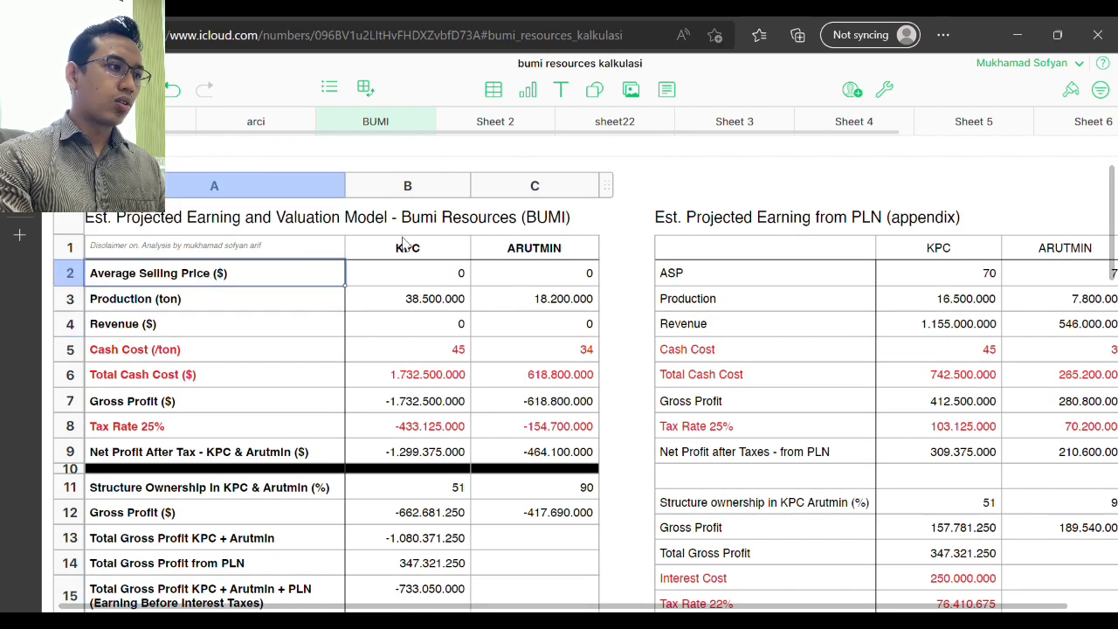
{"action": "left_click", "coordinate": [403, 255]}
{"action": "left_click", "coordinate": [532, 250]}
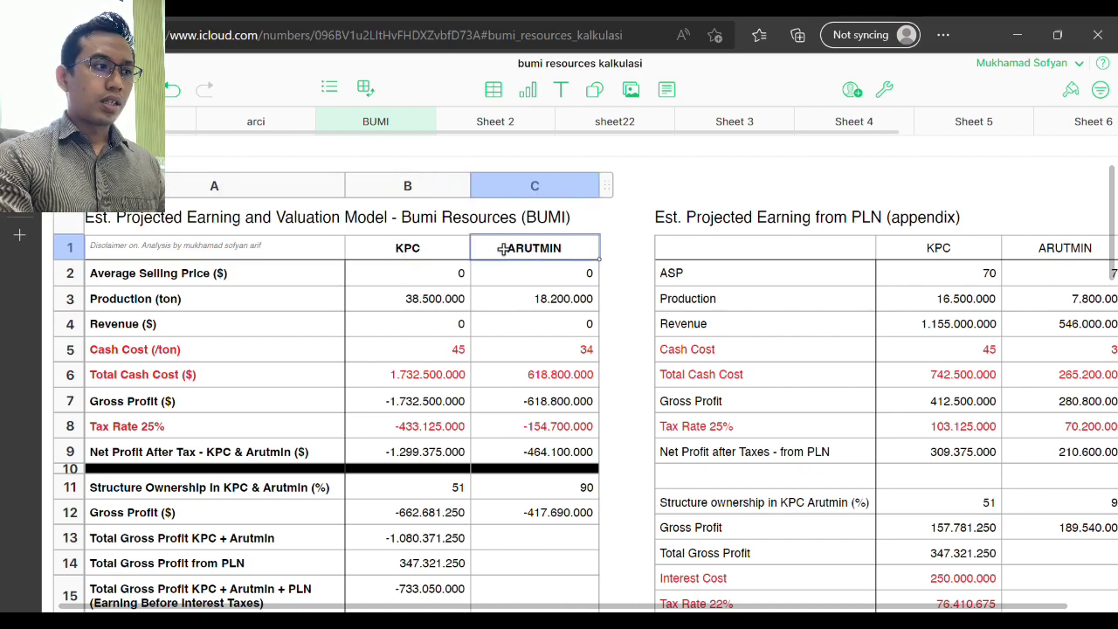
{"action": "left_click", "coordinate": [409, 253]}
{"action": "left_click", "coordinate": [526, 257]}
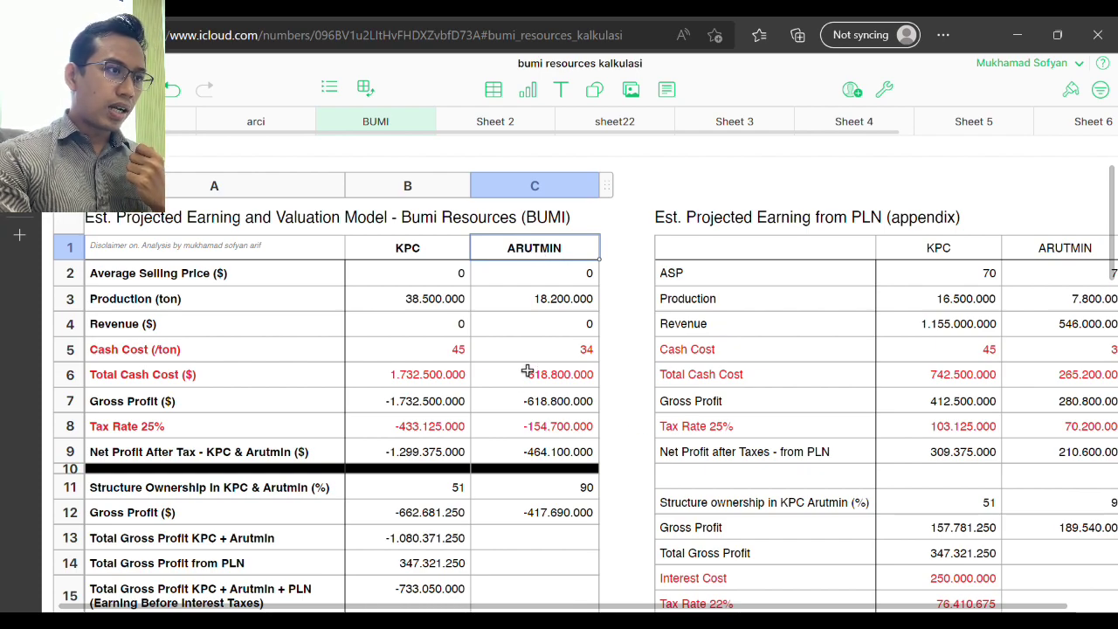
{"action": "left_click", "coordinate": [826, 308]}
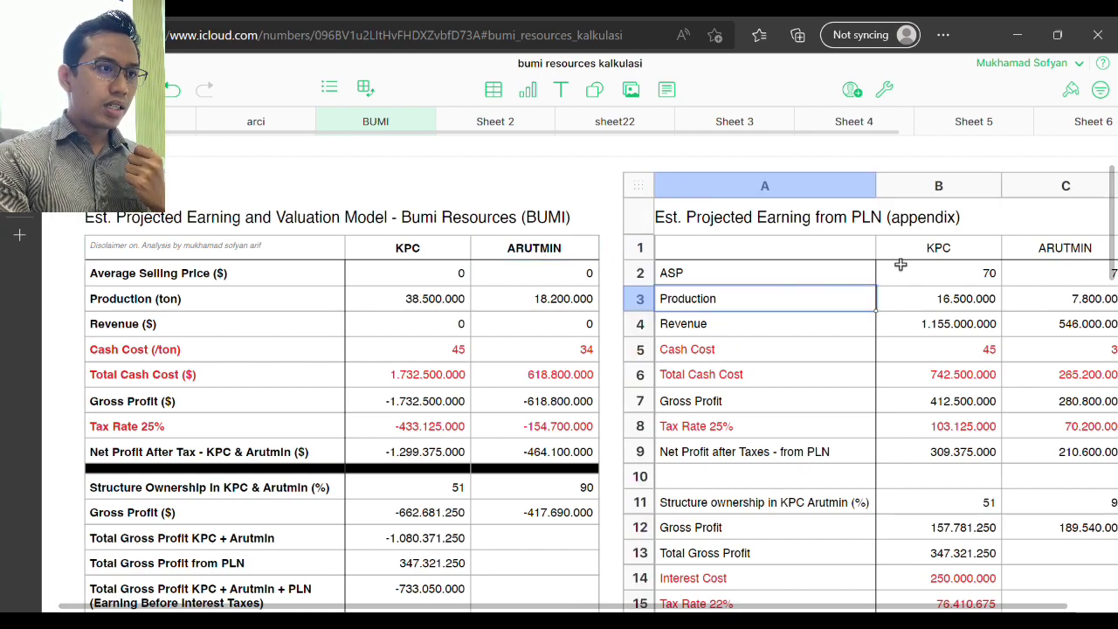
{"action": "left_click", "coordinate": [1042, 257]}
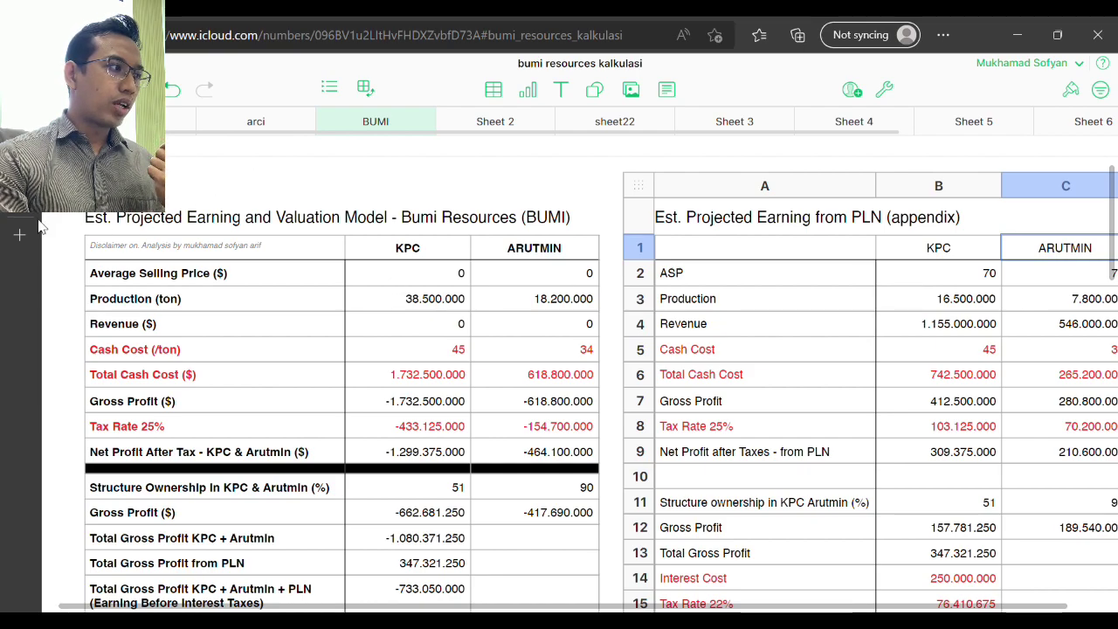
Step: Switch to the Bumi Resources PDF and read the 2022 production guidance for KPC and Arutmin under Operations Guidance
{"action": "left_click", "coordinate": [19, 122]}
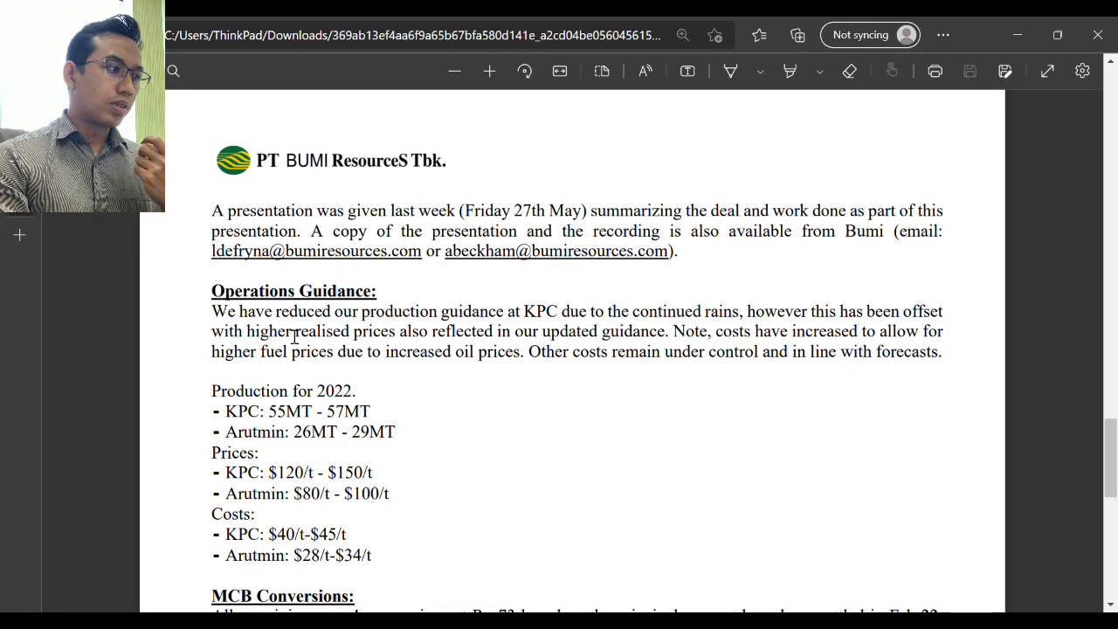
{"action": "scroll", "coordinate": [343, 441], "scroll_direction": "down", "scroll_amount": 1}
{"action": "scroll", "coordinate": [345, 439], "scroll_direction": "up", "scroll_amount": 1}
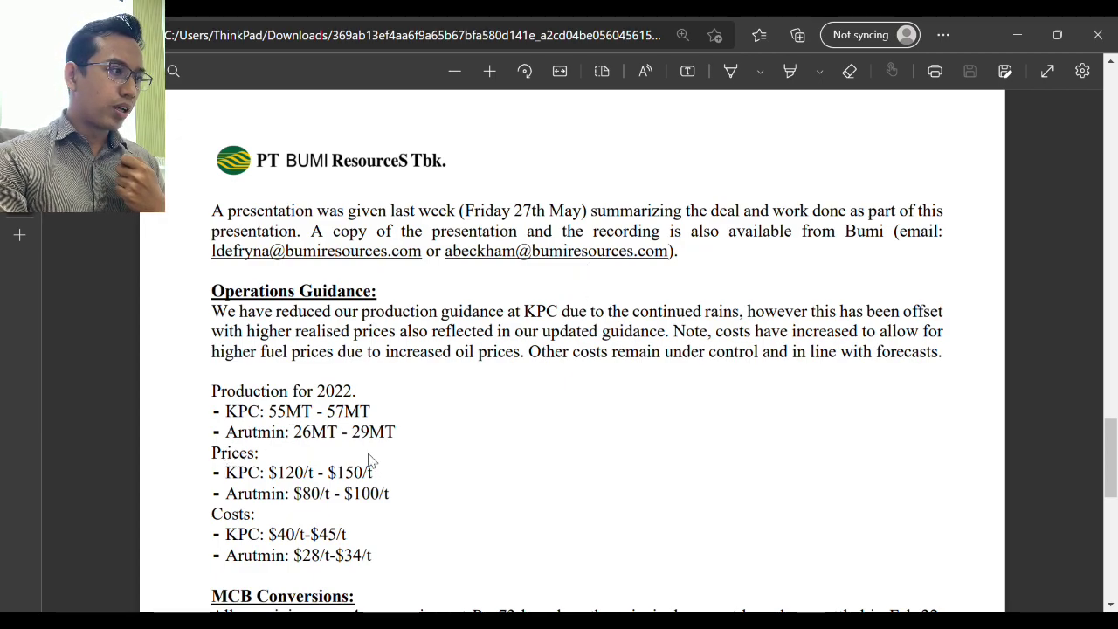
{"action": "double_click", "coordinate": [283, 419]}
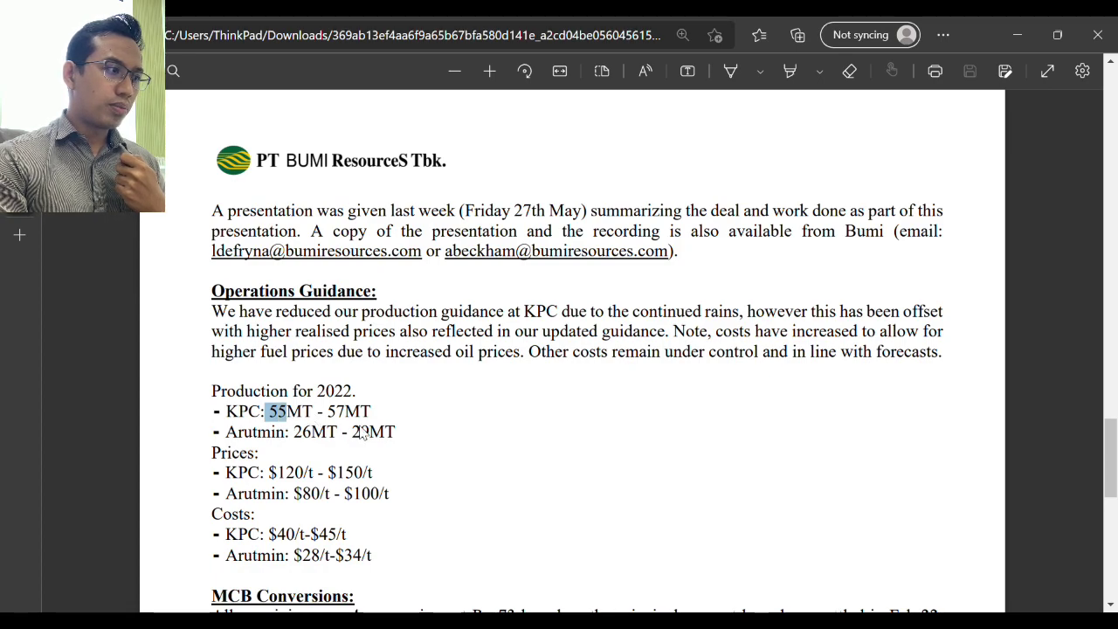
{"action": "left_click", "coordinate": [304, 441]}
{"action": "double_click", "coordinate": [305, 440]}
{"action": "left_click", "coordinate": [413, 442]}
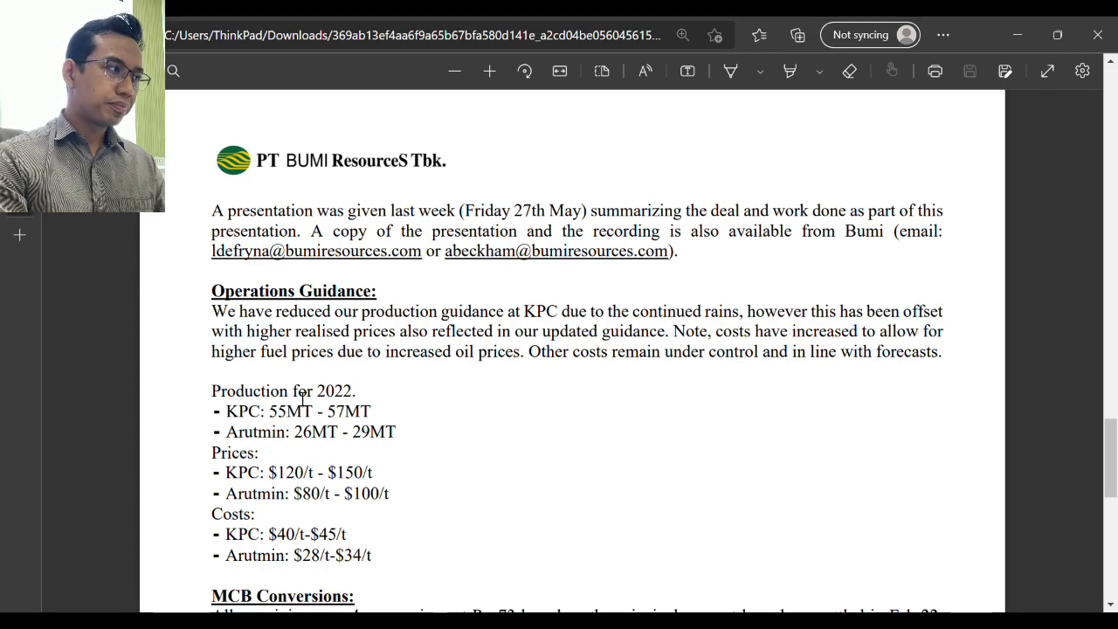
Step: Return to the spreadsheet and review the PLN appendix, Arutmin's production and both average selling price inputs in the BUMI table
{"action": "key", "text": "ctrl+Tab"}
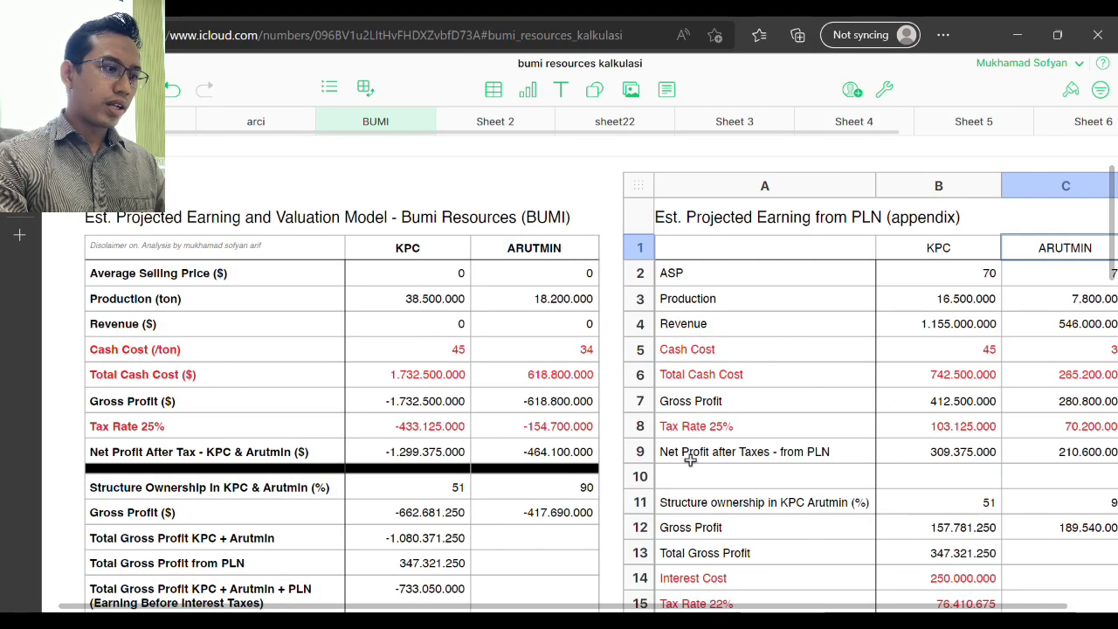
{"action": "scroll", "coordinate": [621, 603], "scroll_direction": "right", "scroll_amount": 2}
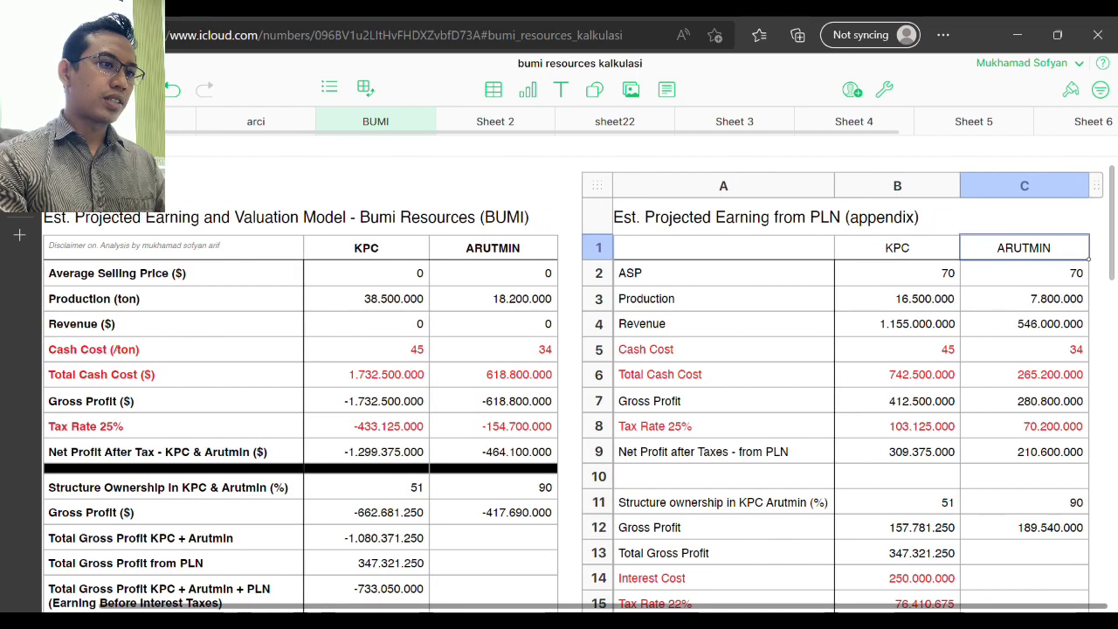
{"action": "scroll", "coordinate": [540, 582], "scroll_direction": "left", "scroll_amount": 2}
{"action": "left_click", "coordinate": [539, 303]}
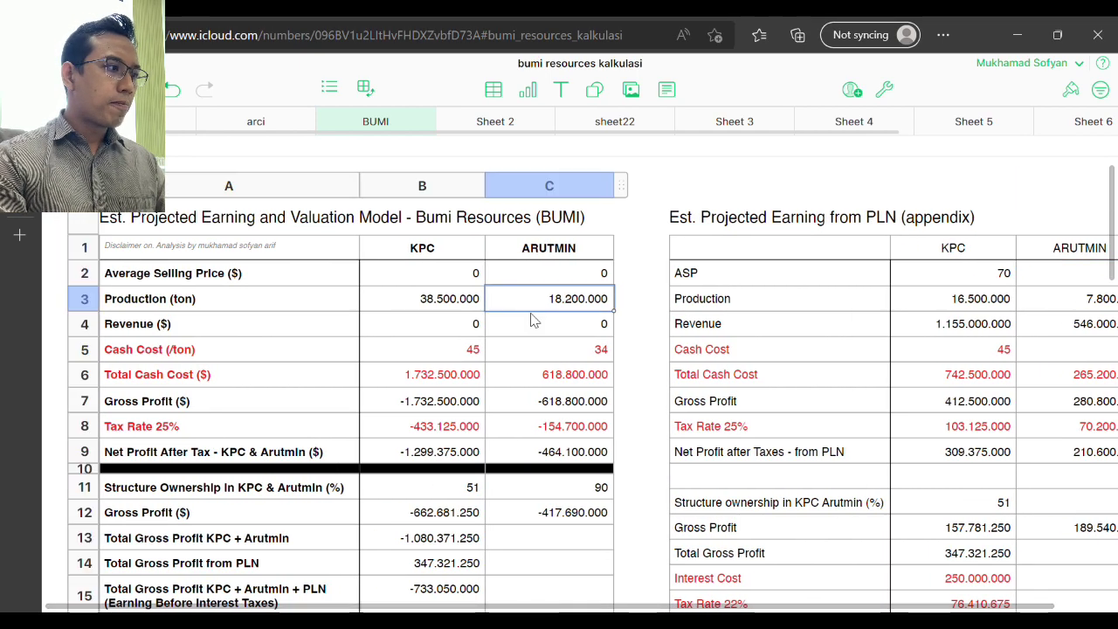
{"action": "left_click", "coordinate": [417, 271]}
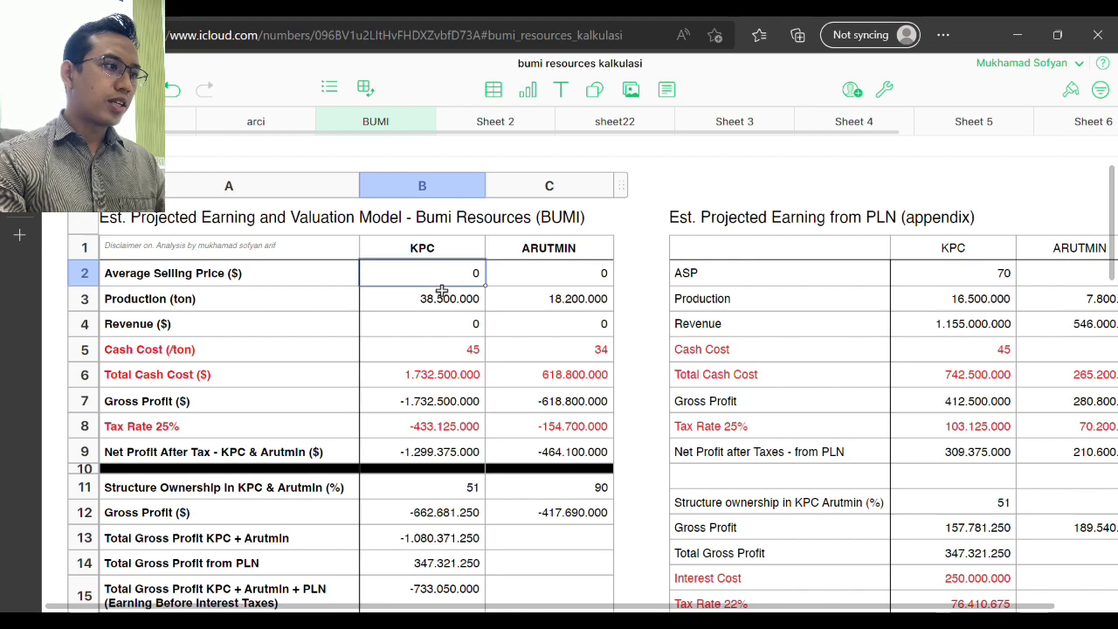
{"action": "left_click", "coordinate": [552, 278]}
{"action": "left_click", "coordinate": [413, 284]}
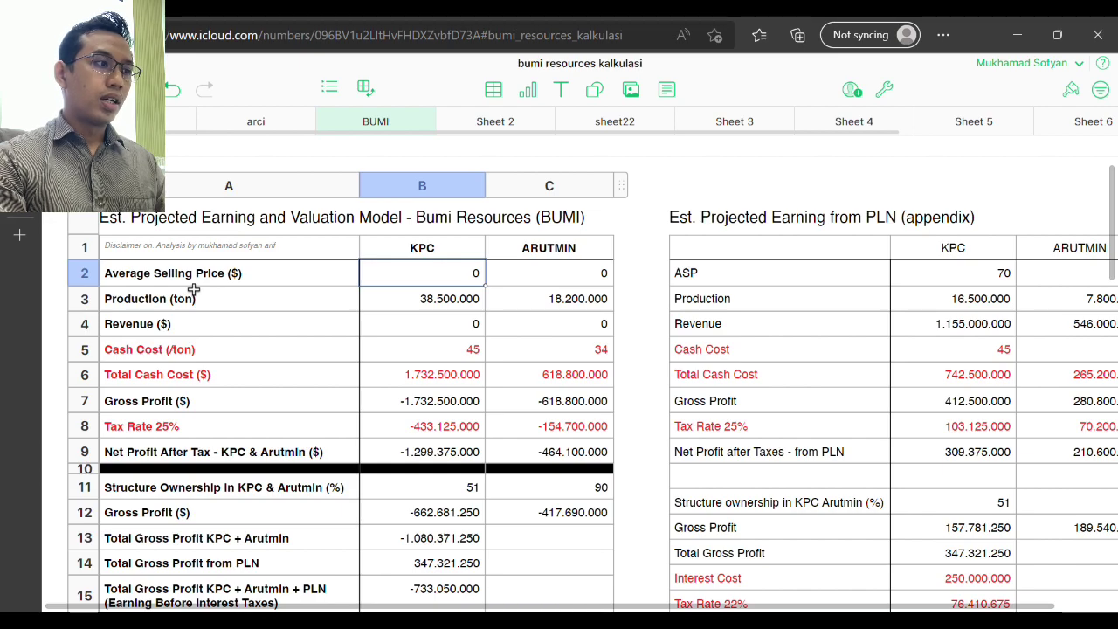
{"action": "left_click", "coordinate": [553, 282]}
{"action": "left_click", "coordinate": [407, 282]}
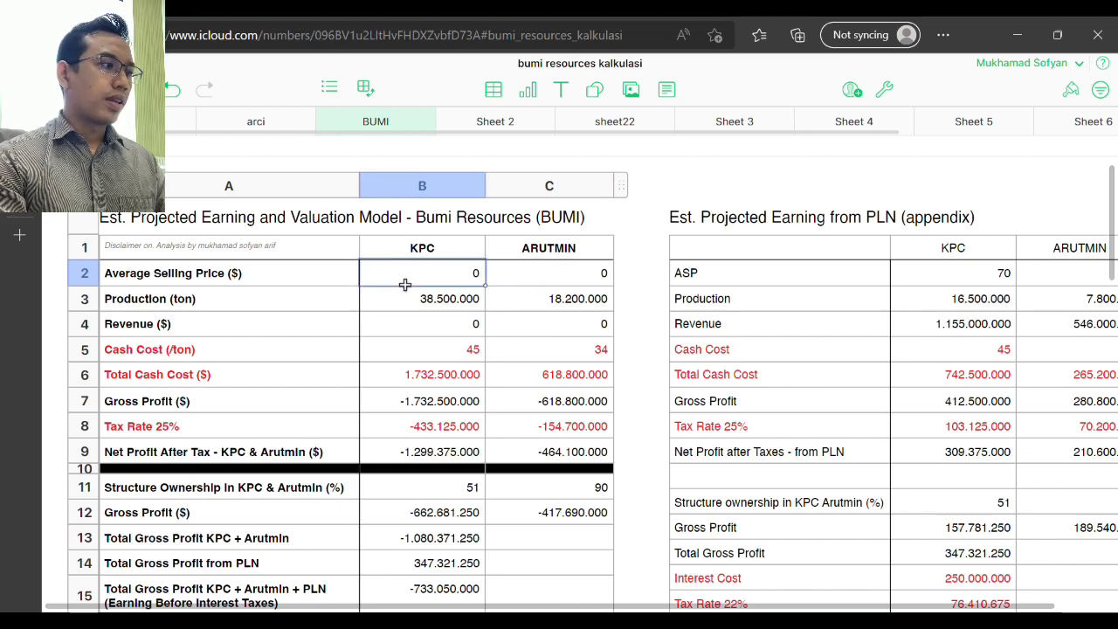
Step: Read the price guidance ranges for KPC and Arutmin in the Bumi Resources PDF
{"action": "left_click", "coordinate": [19, 201]}
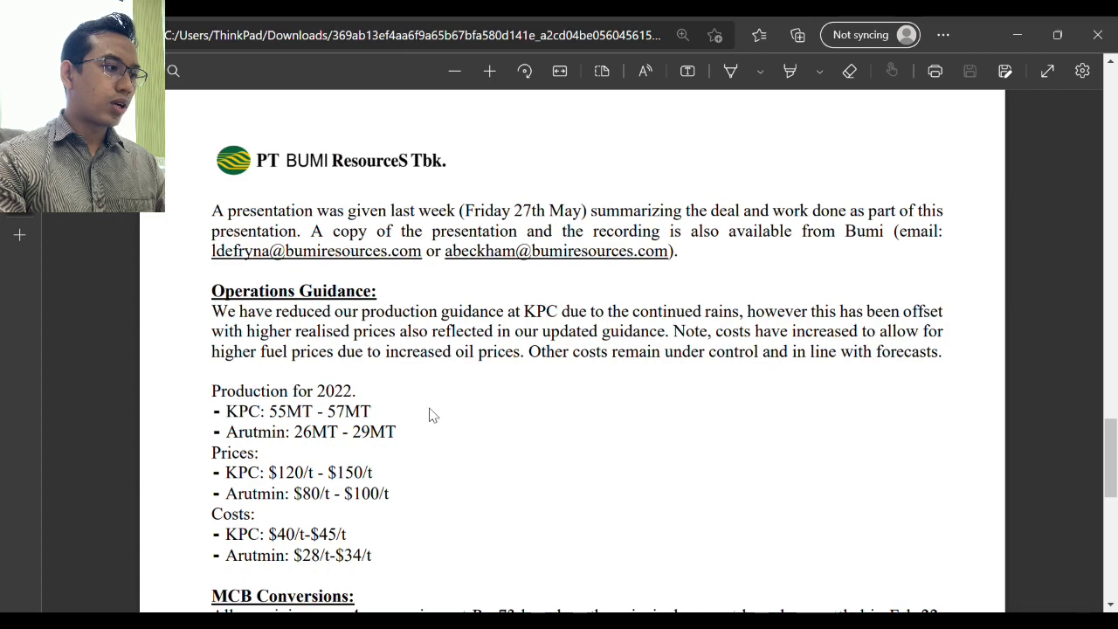
{"action": "left_click_drag", "start_coordinate": [260, 472], "coordinate": [386, 491]}
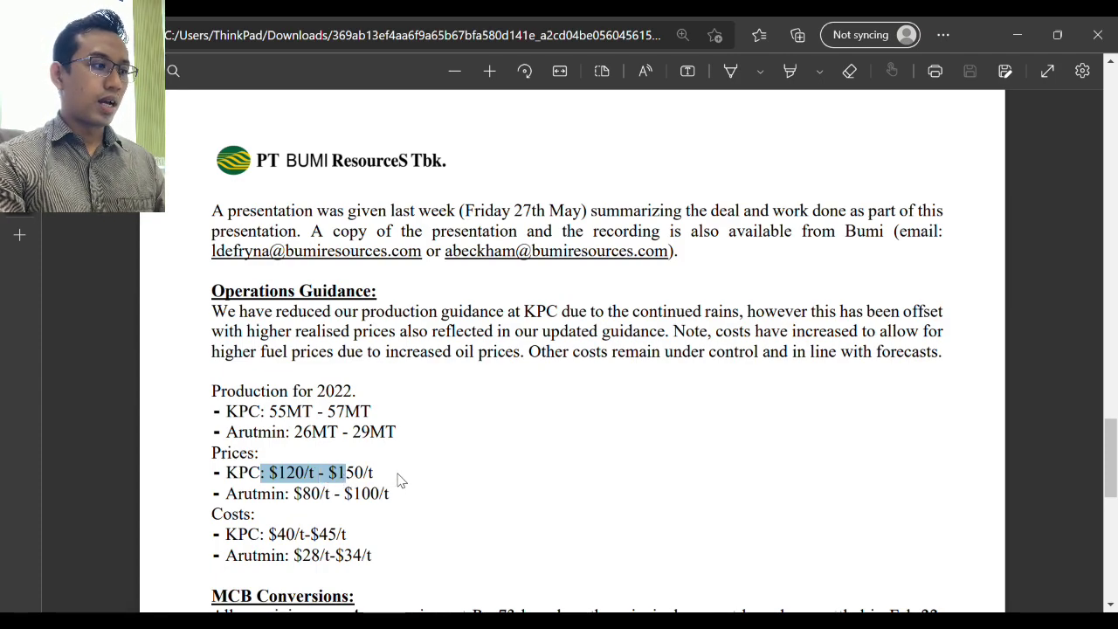
{"action": "left_click", "coordinate": [385, 477]}
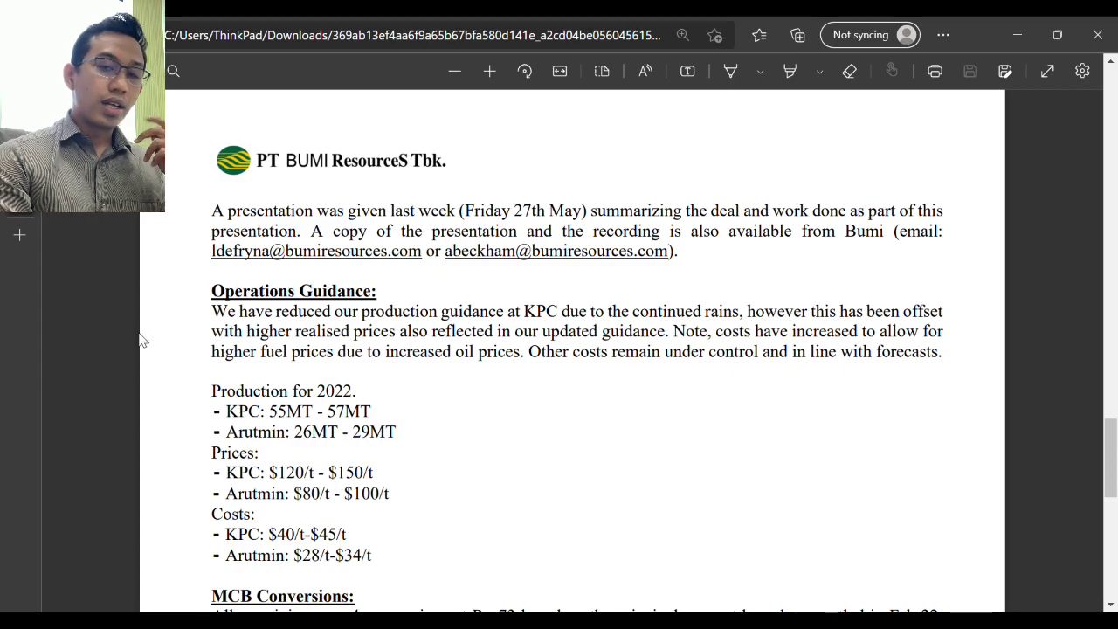
{"action": "mouse_move", "coordinate": [26, 201]}
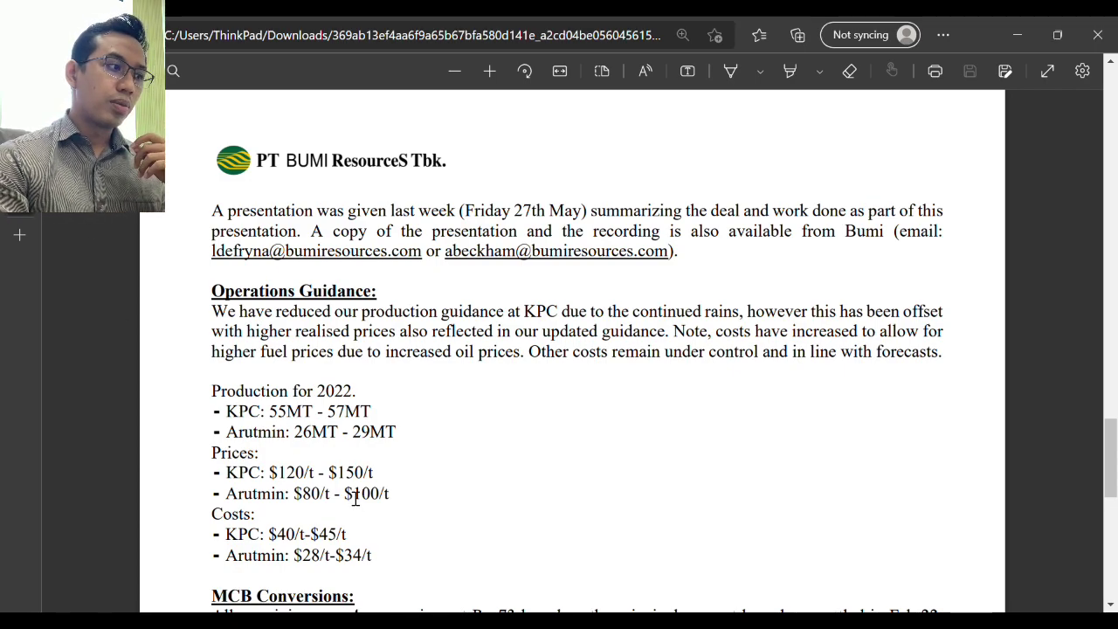
{"action": "left_click_drag", "start_coordinate": [330, 472], "coordinate": [373, 476]}
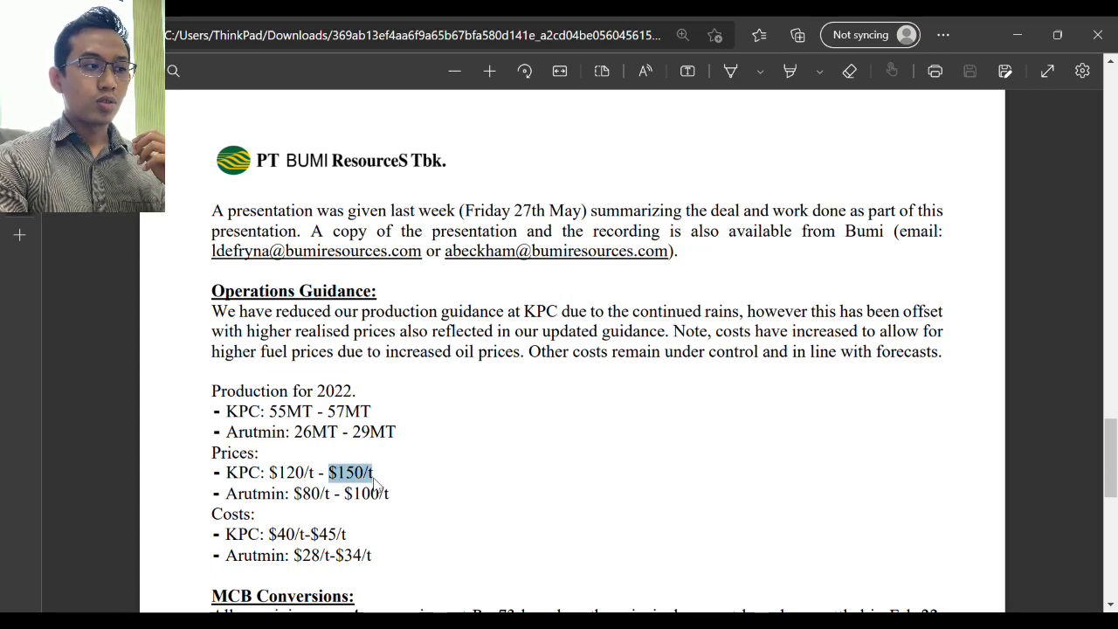
{"action": "left_click", "coordinate": [378, 496]}
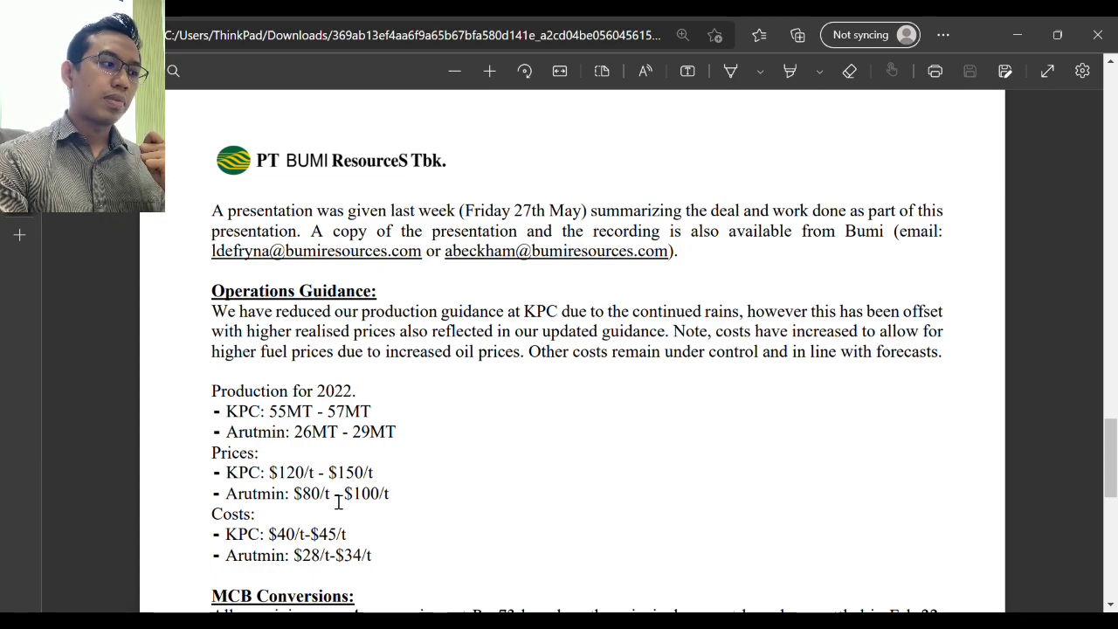
{"action": "left_click_drag", "start_coordinate": [302, 495], "coordinate": [329, 498]}
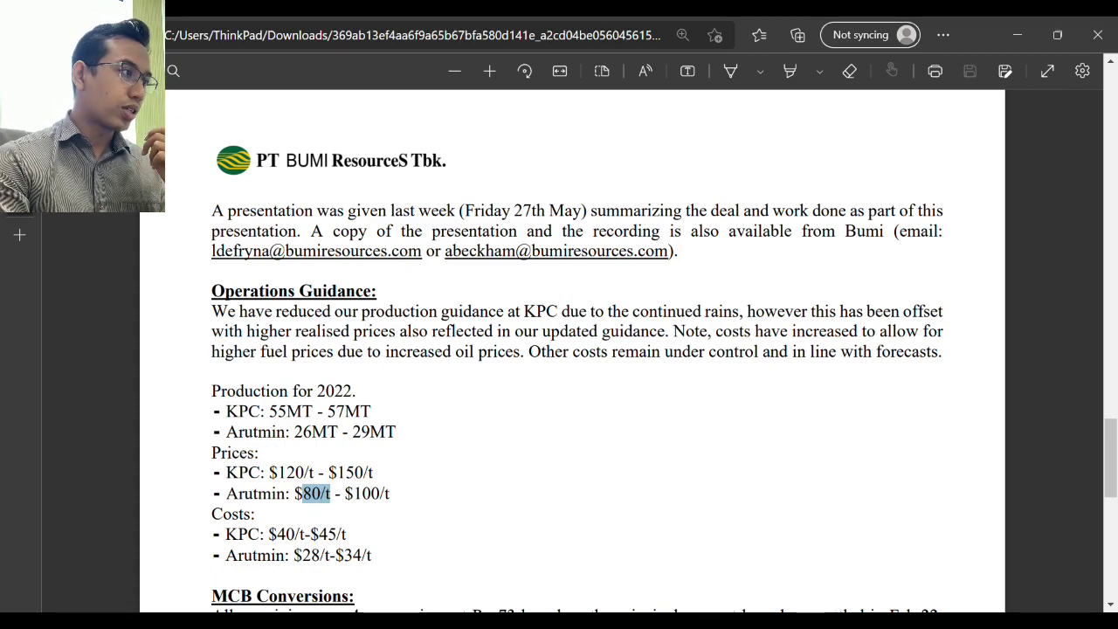
Step: In the spreadsheet's BUMI valuation table, set the average selling price to 120 for KPC and 80 for Arutmin
{"action": "key", "text": "ctrl+Tab"}
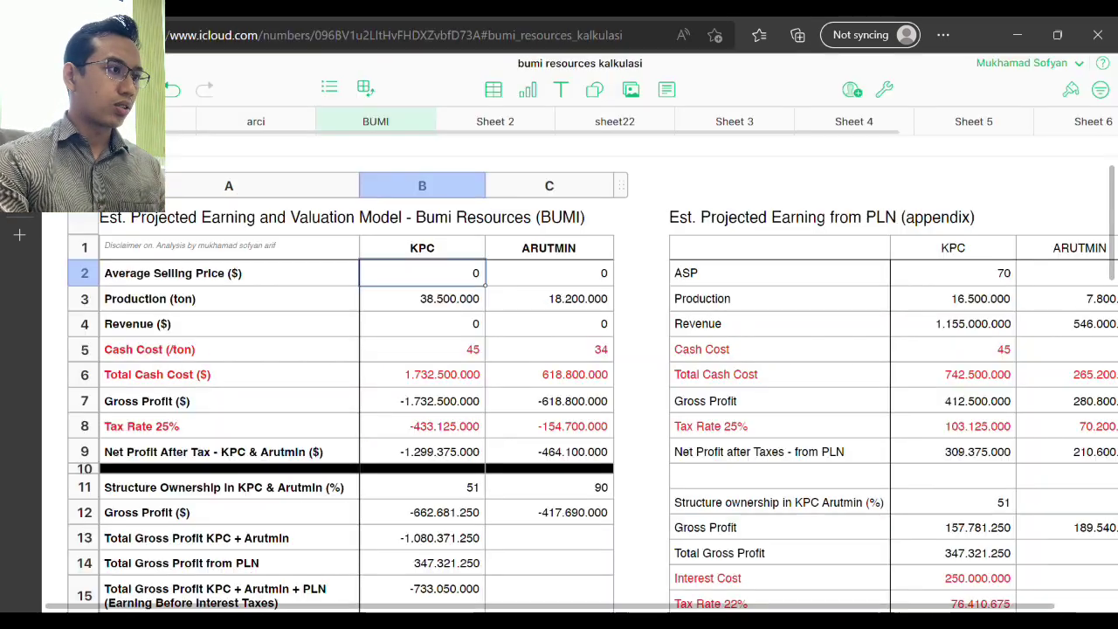
{"action": "left_click", "coordinate": [451, 287]}
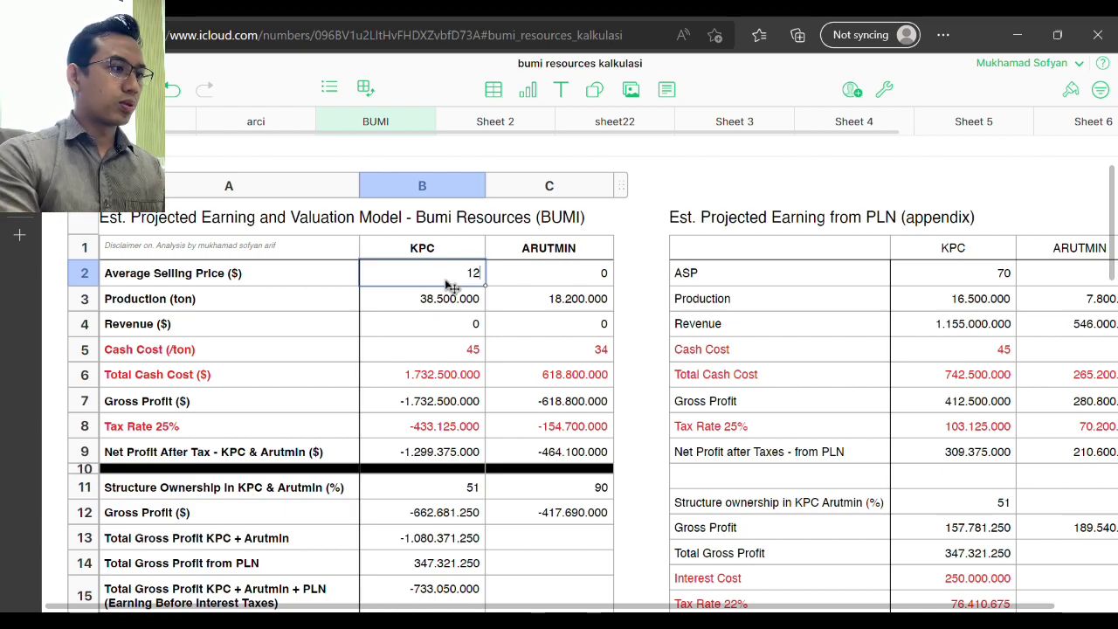
{"action": "left_click", "coordinate": [529, 285]}
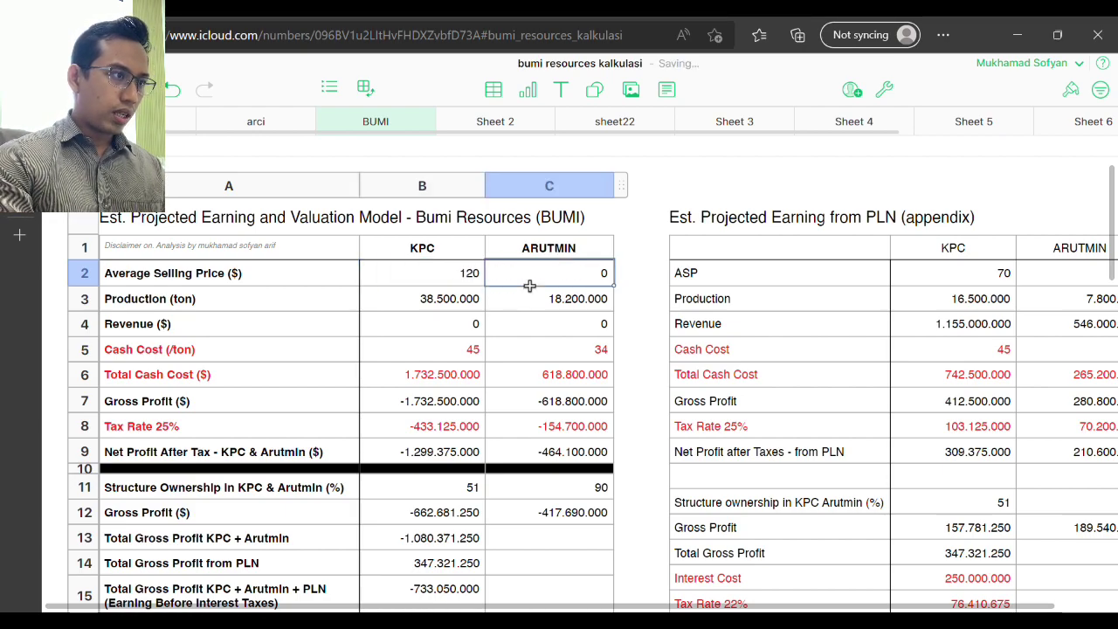
{"action": "type", "text": "8"}
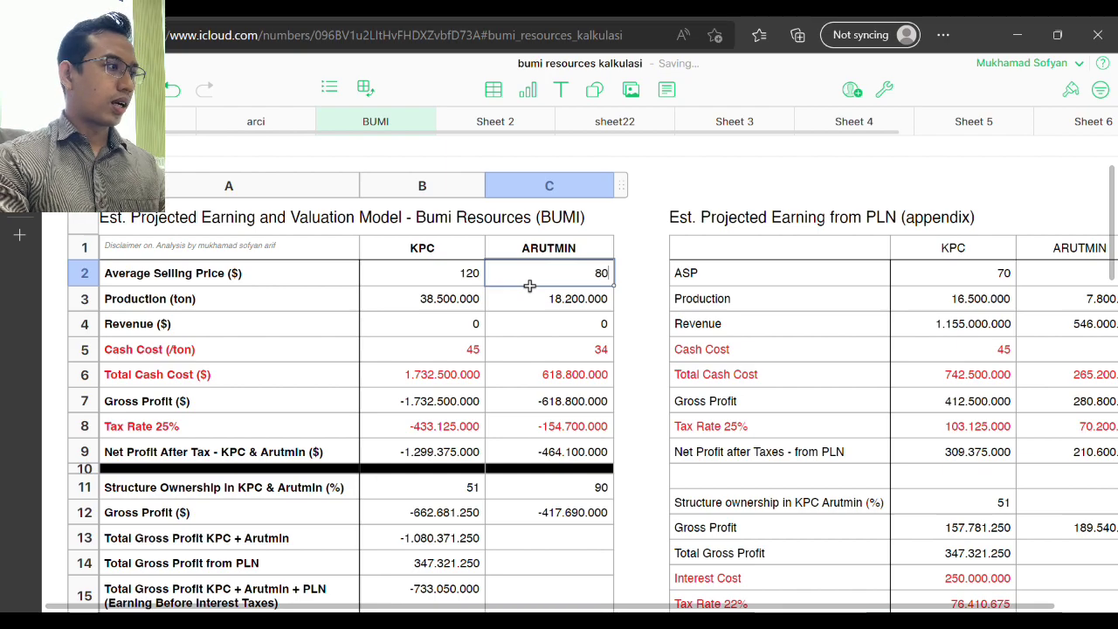
{"action": "type", "text": "0"}
{"action": "key", "text": "Return"}
{"action": "key", "text": "alt+Tab"}
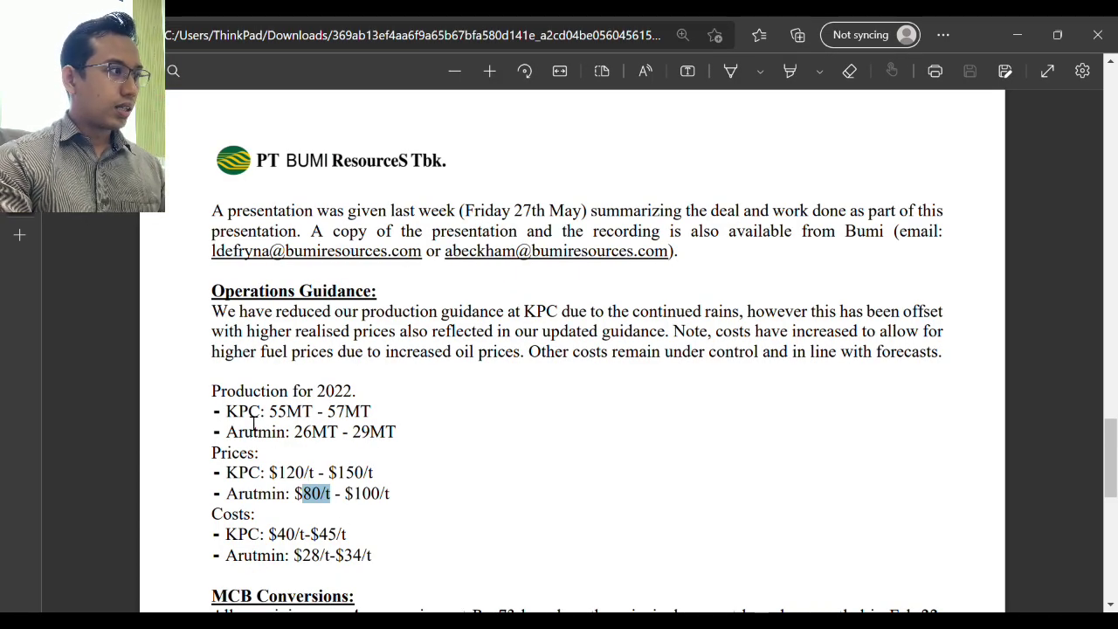
{"action": "key", "text": "alt+Tab"}
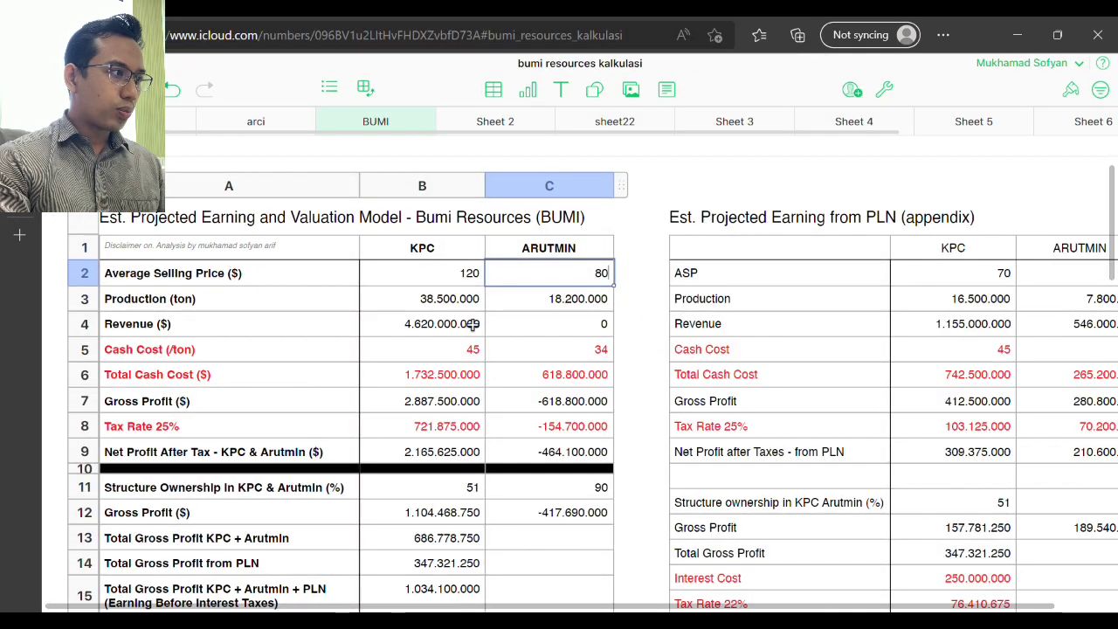
{"action": "left_click", "coordinate": [428, 302]}
Step: Recheck the 2022 production ranges for KPC and Arutmin in the Bumi Resources PDF
{"action": "key", "text": "alt+Tab"}
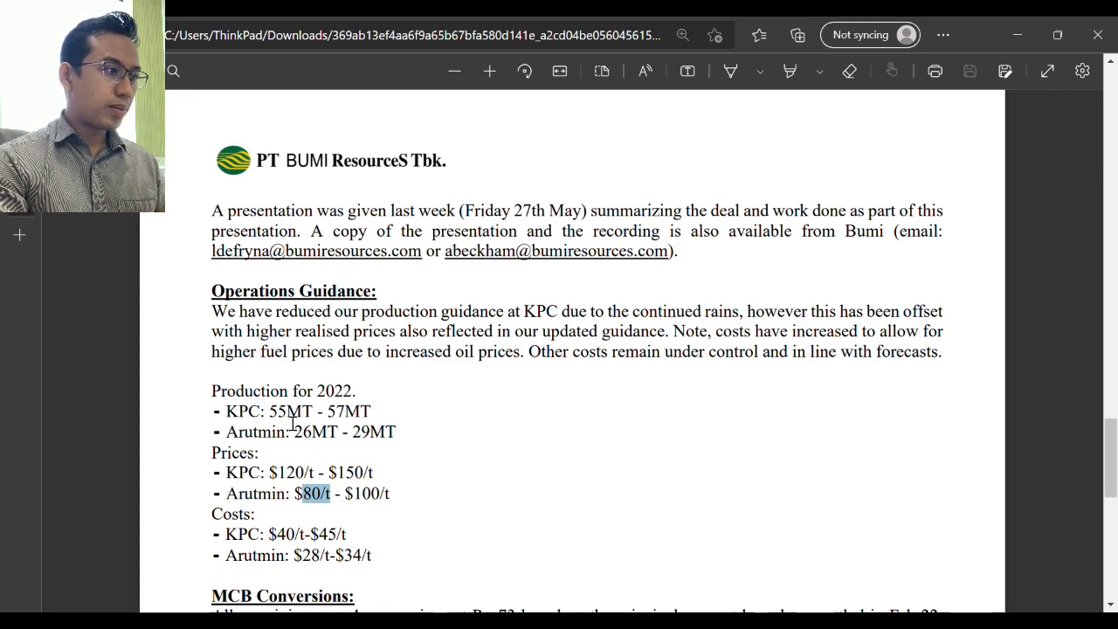
{"action": "left_click", "coordinate": [347, 426]}
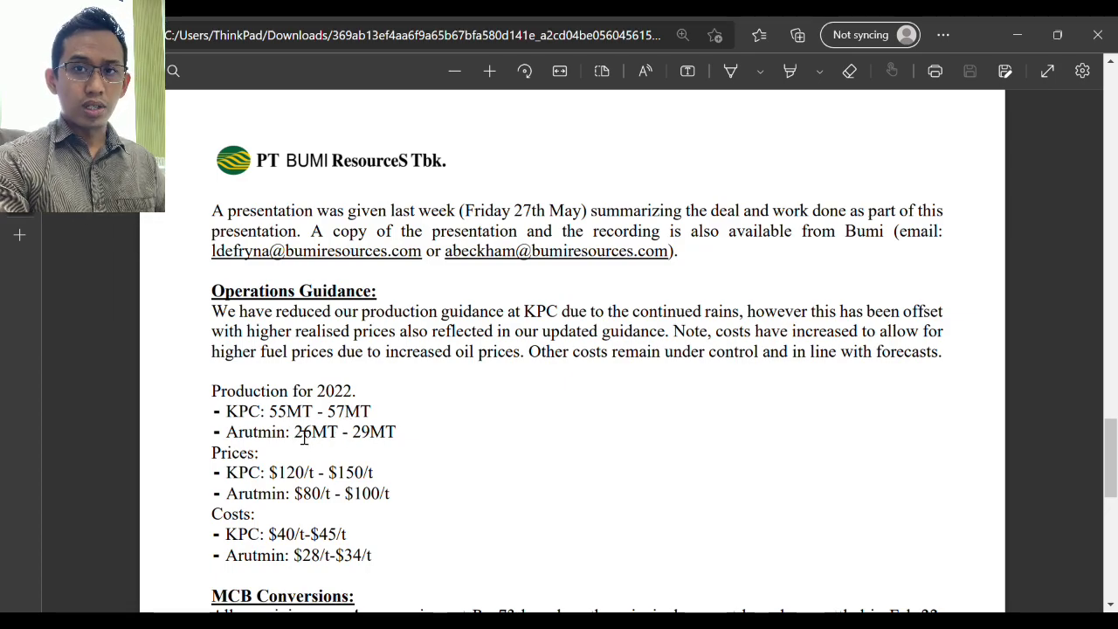
{"action": "double_click", "coordinate": [307, 436]}
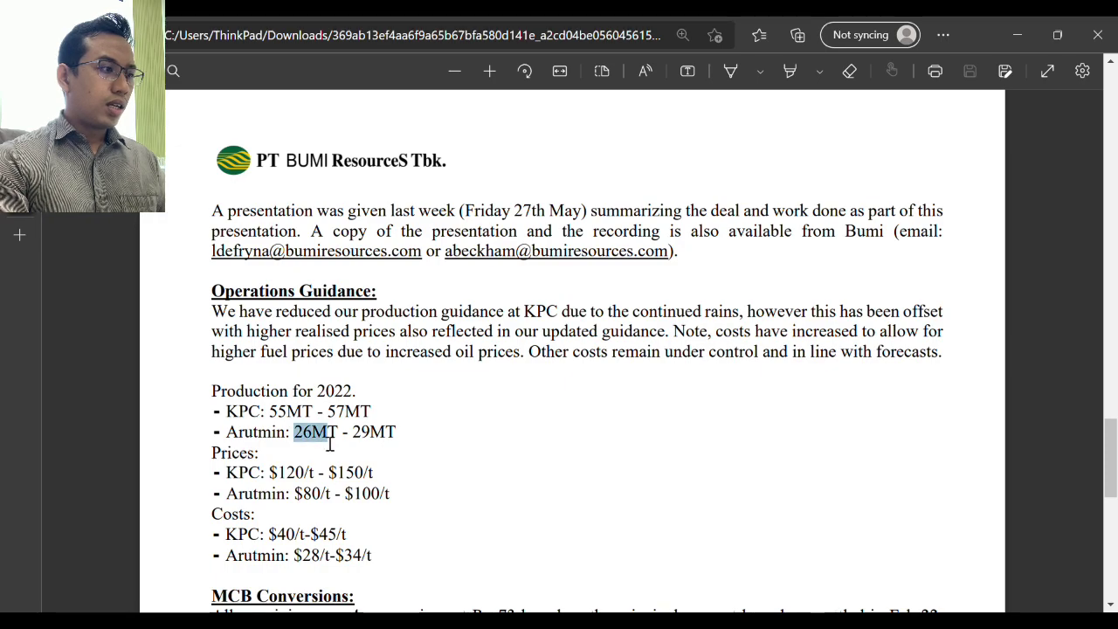
{"action": "left_click_drag", "start_coordinate": [393, 435], "coordinate": [328, 436]}
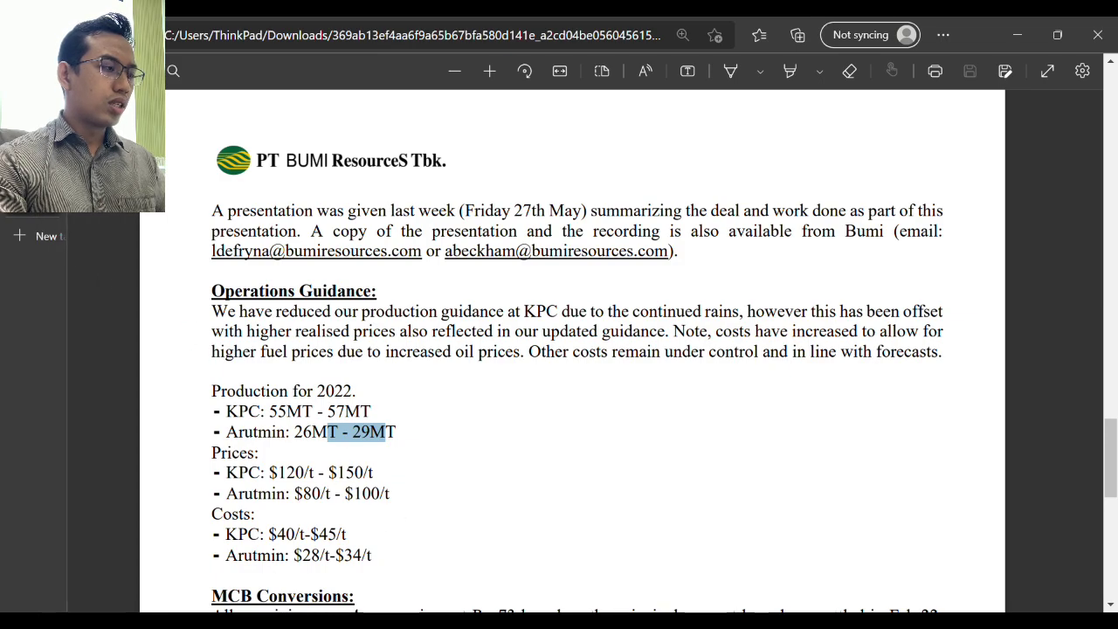
Step: Return to the spreadsheet and inspect KPC's average selling price in the PLN appendix table
{"action": "left_click", "coordinate": [53, 149]}
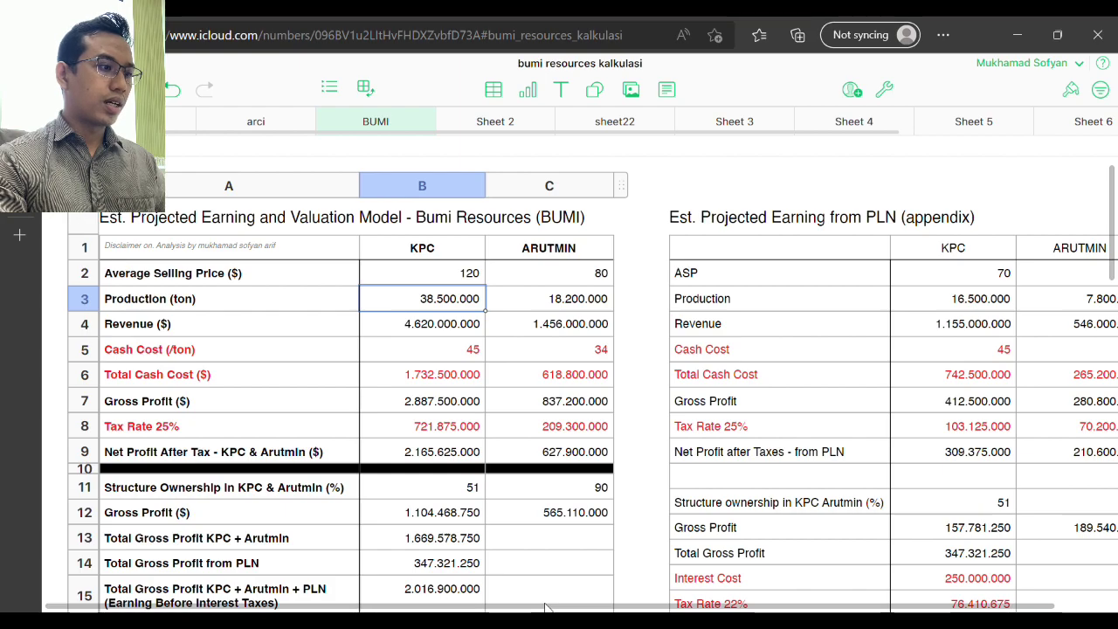
{"action": "scroll", "coordinate": [545, 568], "scroll_direction": "right", "scroll_amount": 2}
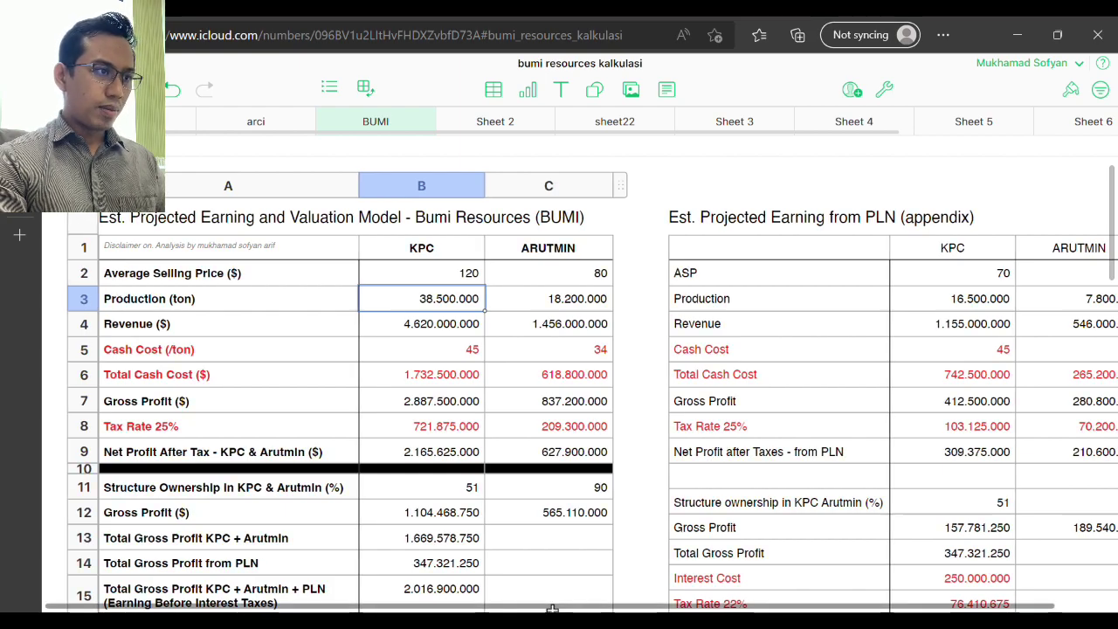
{"action": "left_click", "coordinate": [917, 281]}
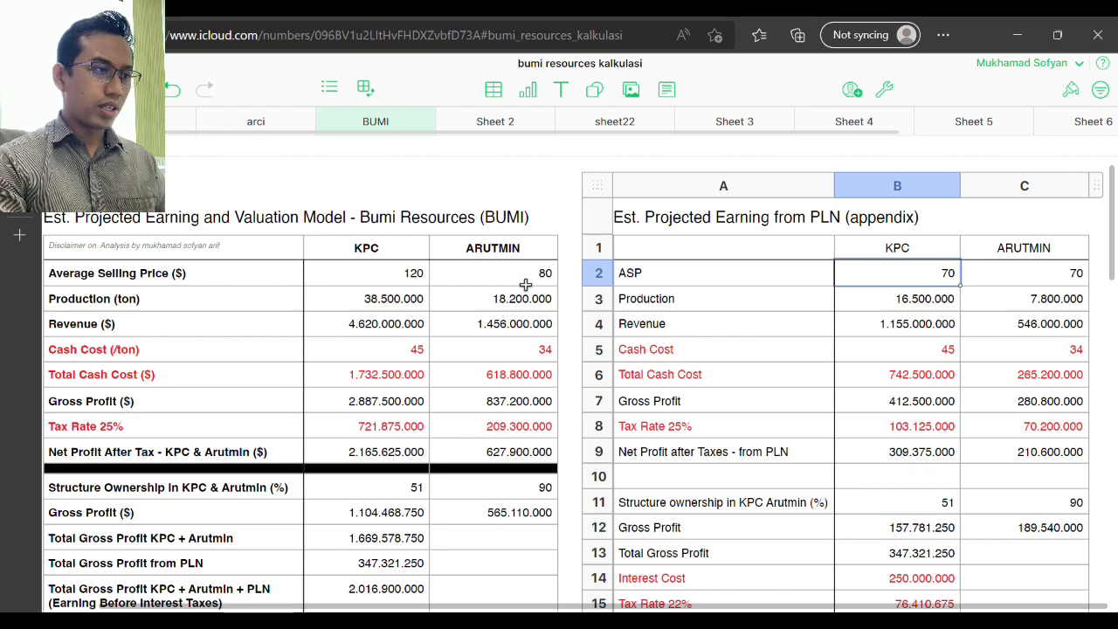
Step: Inspect Arutmin's selling price and KPC's production in the PLN appendix table, and check KPC's 2022 production guidance in the Bumi Resources PDF
{"action": "left_click", "coordinate": [1037, 278]}
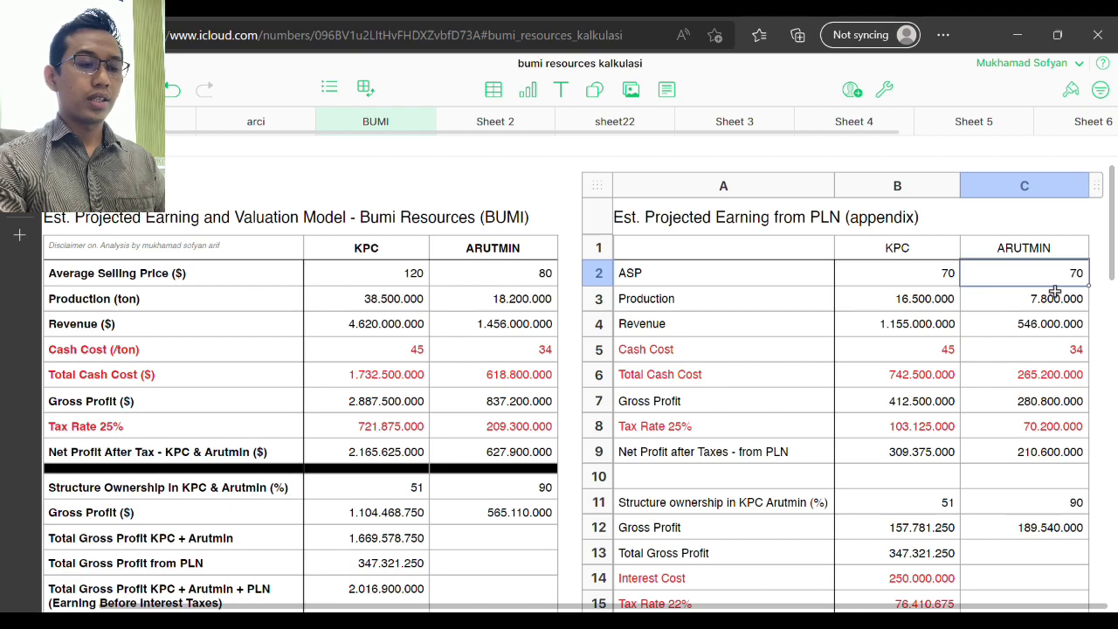
{"action": "left_click", "coordinate": [905, 300]}
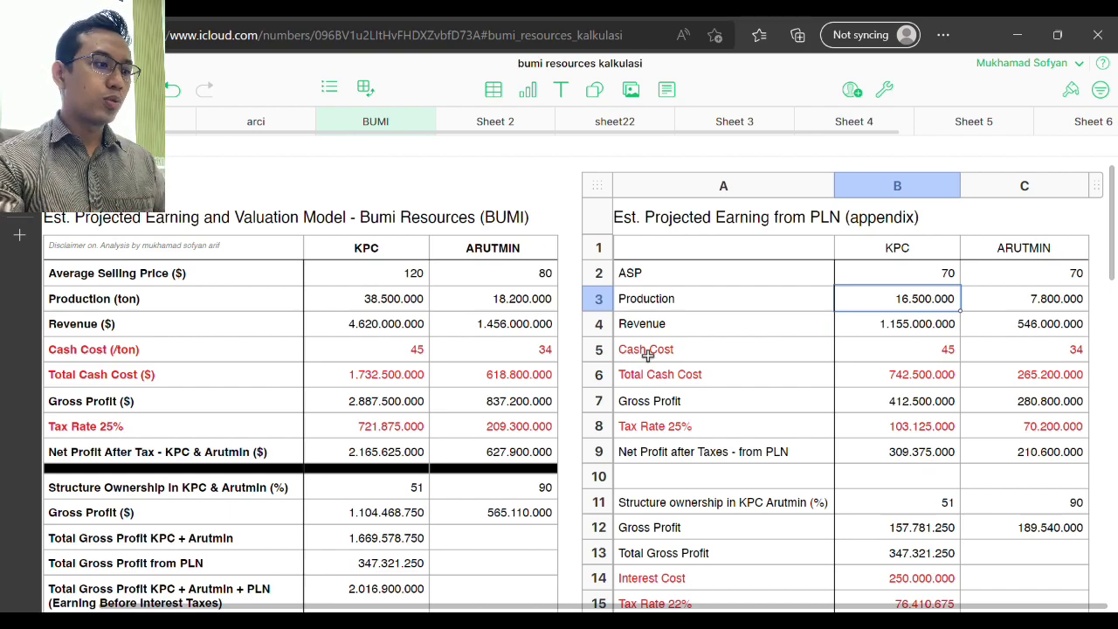
{"action": "key", "text": "ctrl+Tab"}
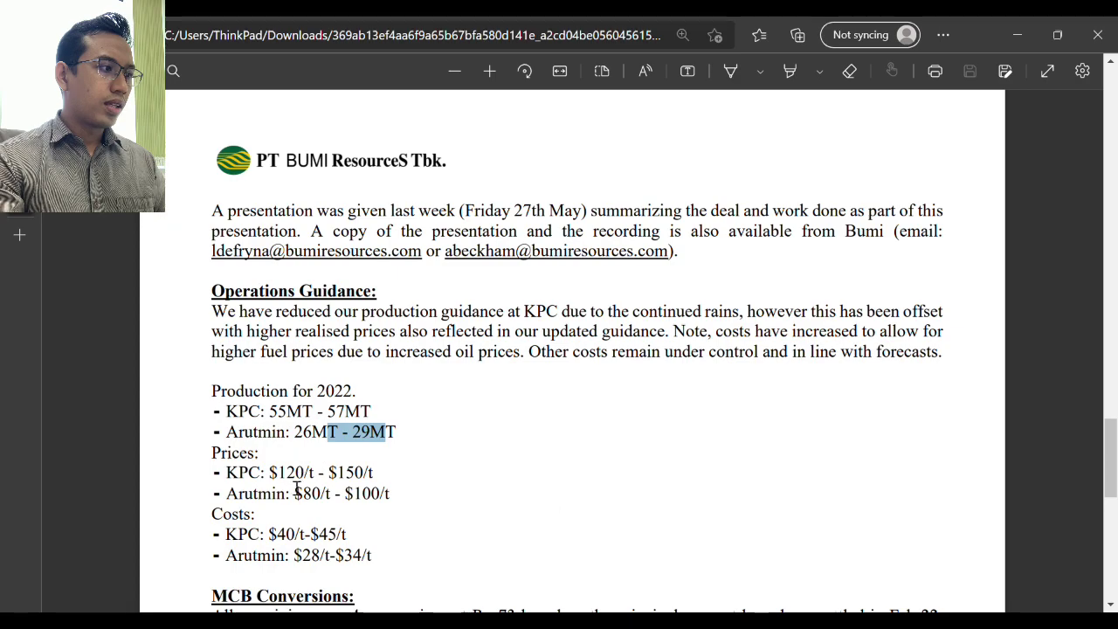
{"action": "left_click", "coordinate": [297, 474]}
{"action": "double_click", "coordinate": [286, 417]}
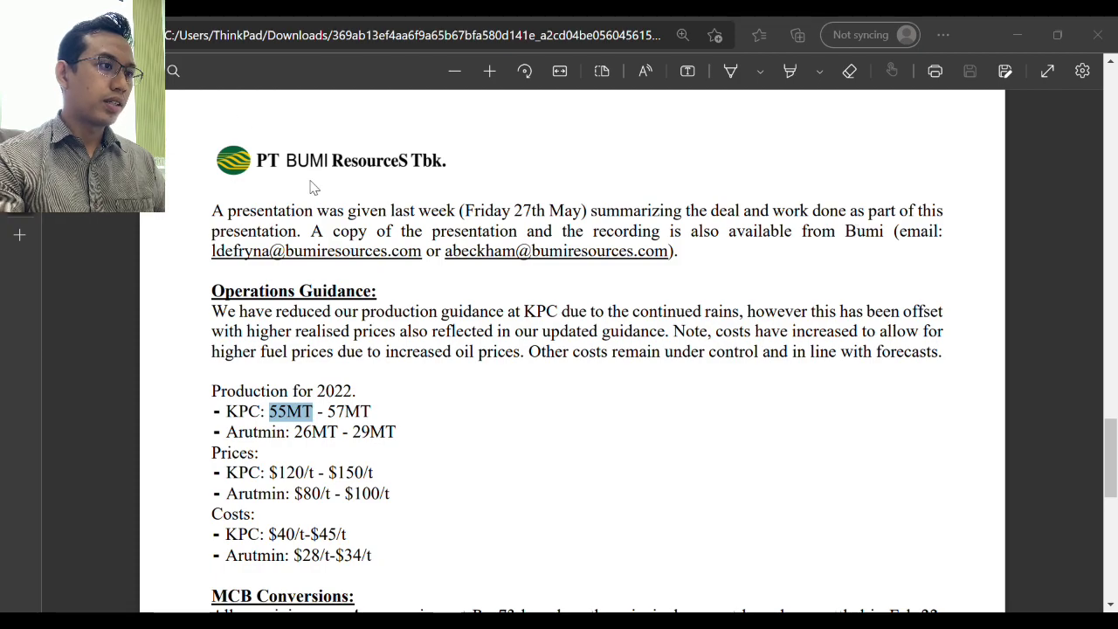
Step: Return to the spreadsheet and compare the KPC and Arutmin production cells in the PLN appendix table with the PDF guidance
{"action": "key", "text": "ctrl+Tab"}
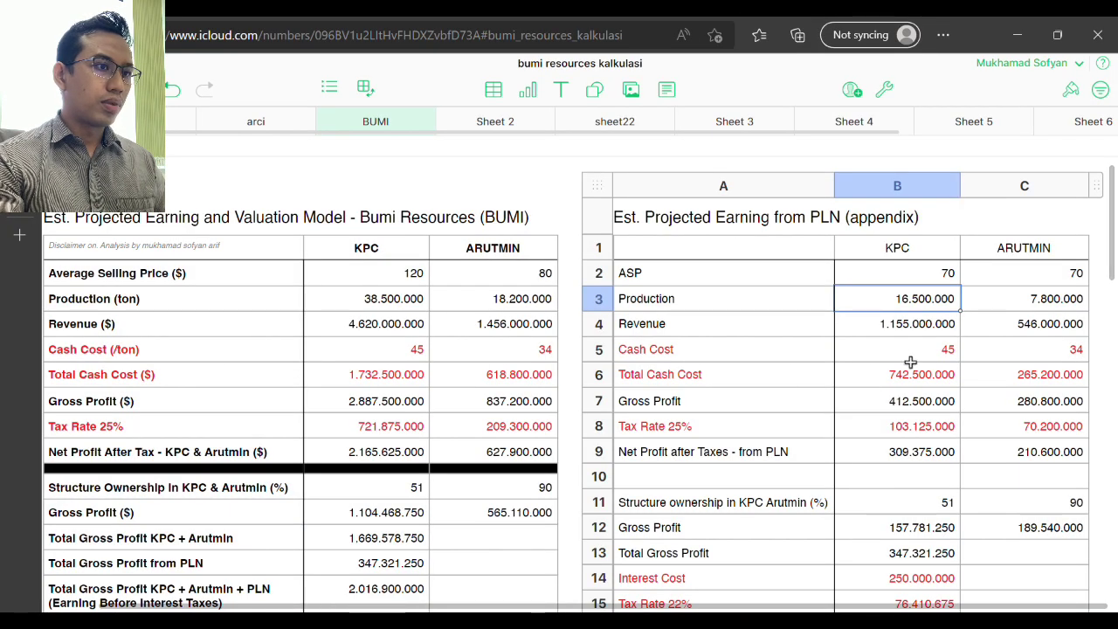
{"action": "double_click", "coordinate": [934, 299]}
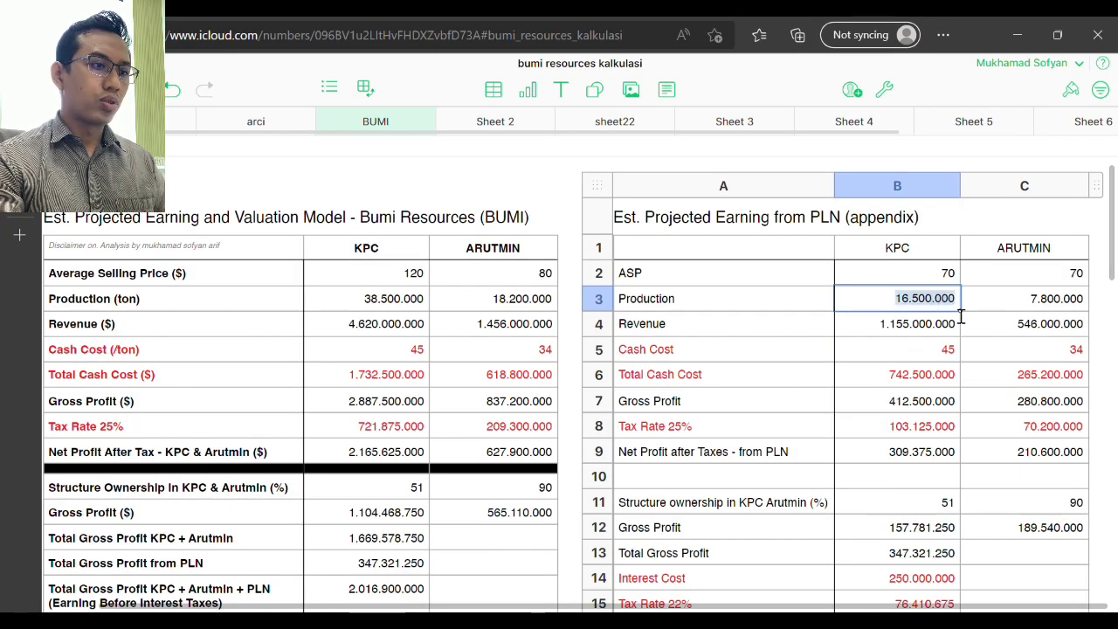
{"action": "left_click", "coordinate": [1013, 306]}
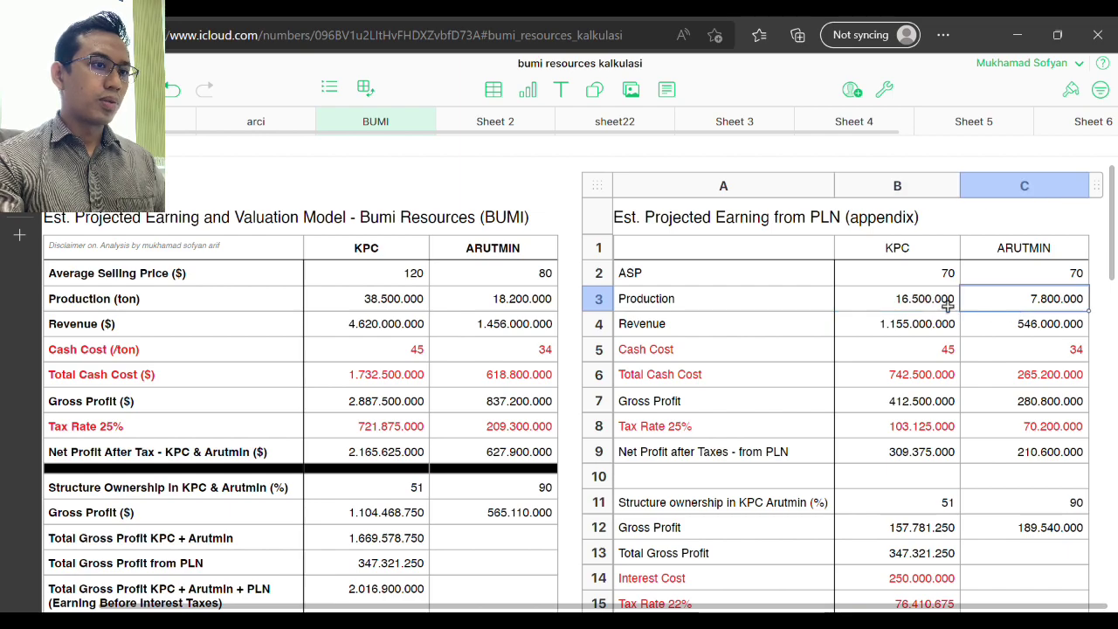
{"action": "left_click", "coordinate": [26, 212]}
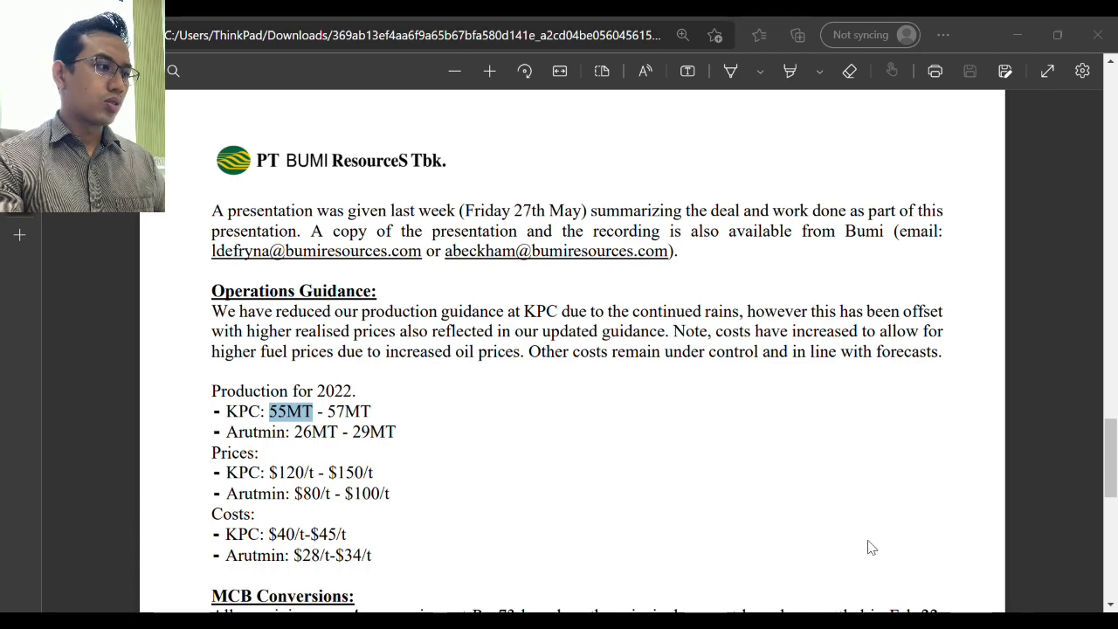
{"action": "key", "text": "alt+Tab"}
{"action": "double_click", "coordinate": [1010, 299]}
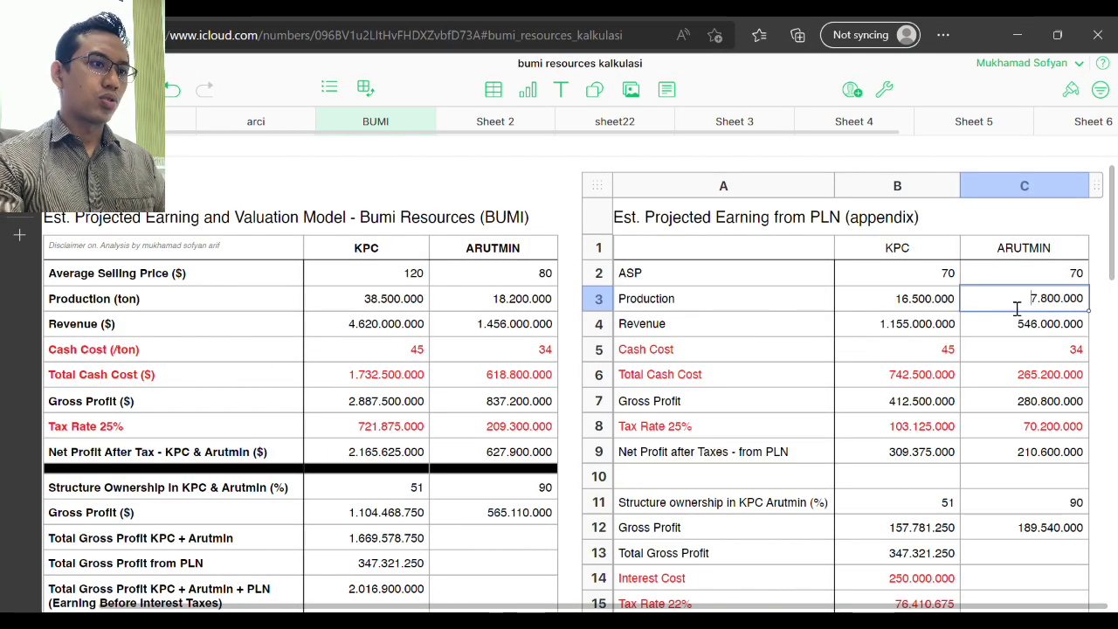
{"action": "left_click", "coordinate": [951, 306]}
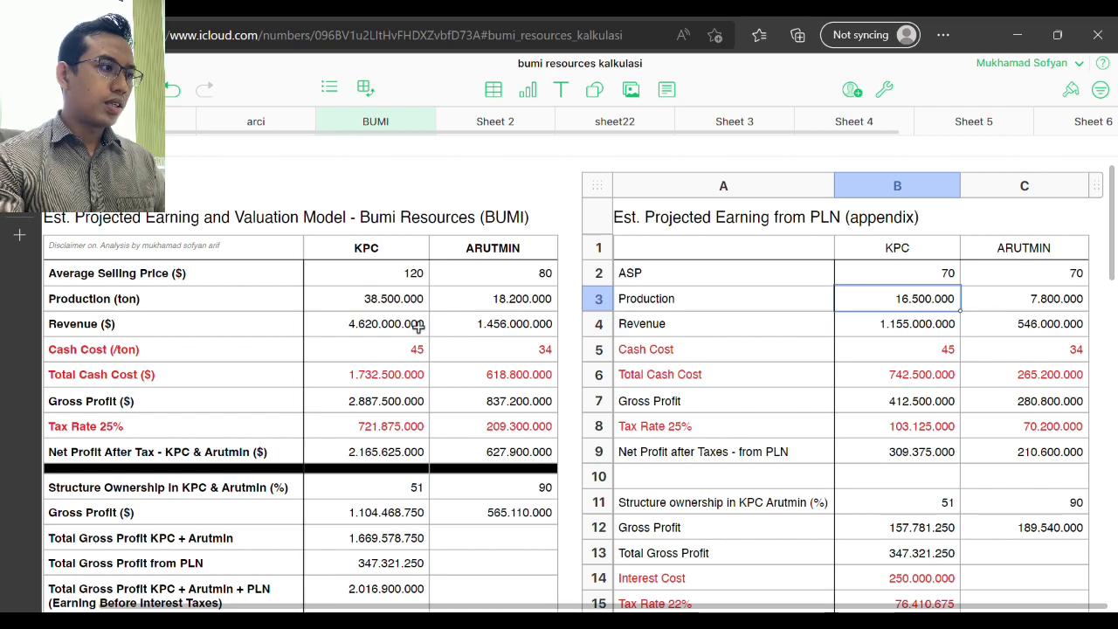
Step: Check the KPC and Arutmin production cells in the BUMI valuation table against the production guidance in the PDF
{"action": "left_click", "coordinate": [382, 300]}
{"action": "key", "text": "alt+Tab"}
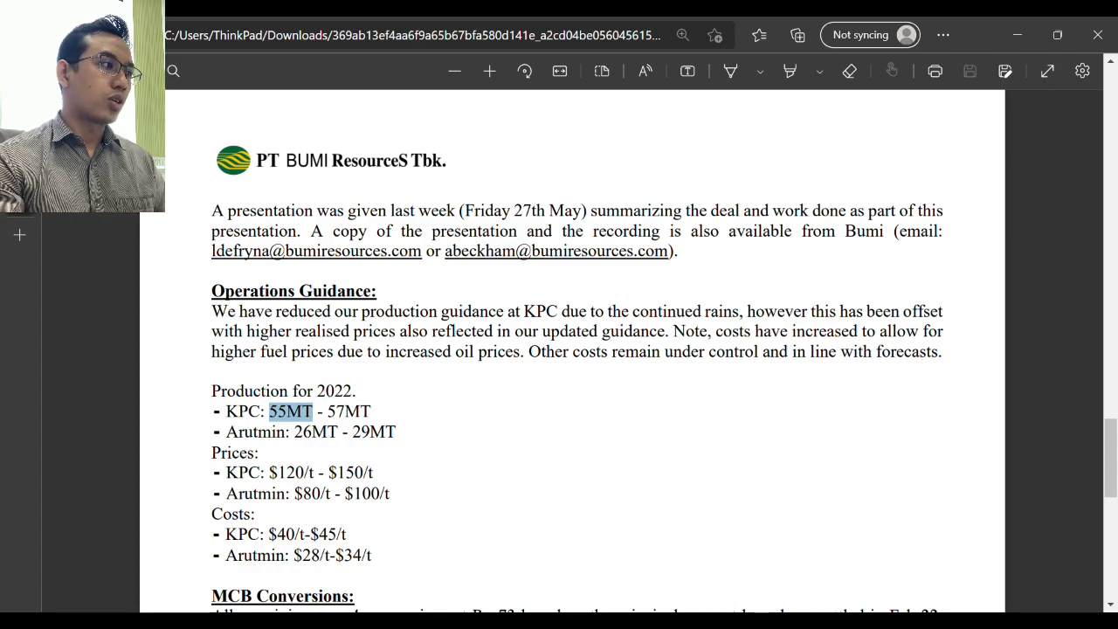
{"action": "key", "text": "alt+Tab"}
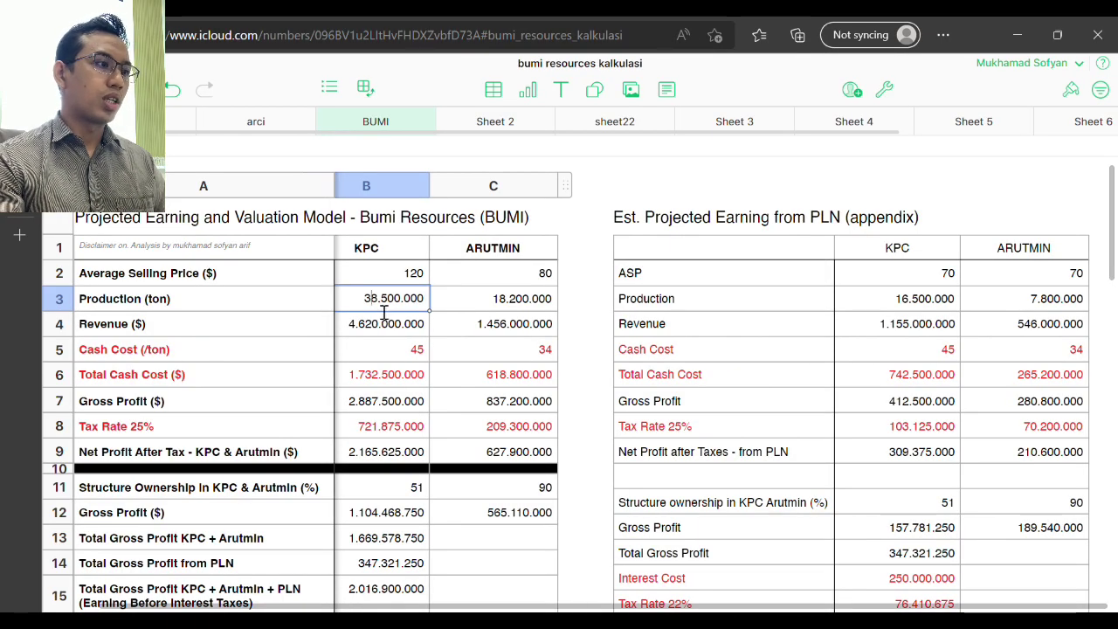
{"action": "left_click", "coordinate": [515, 302]}
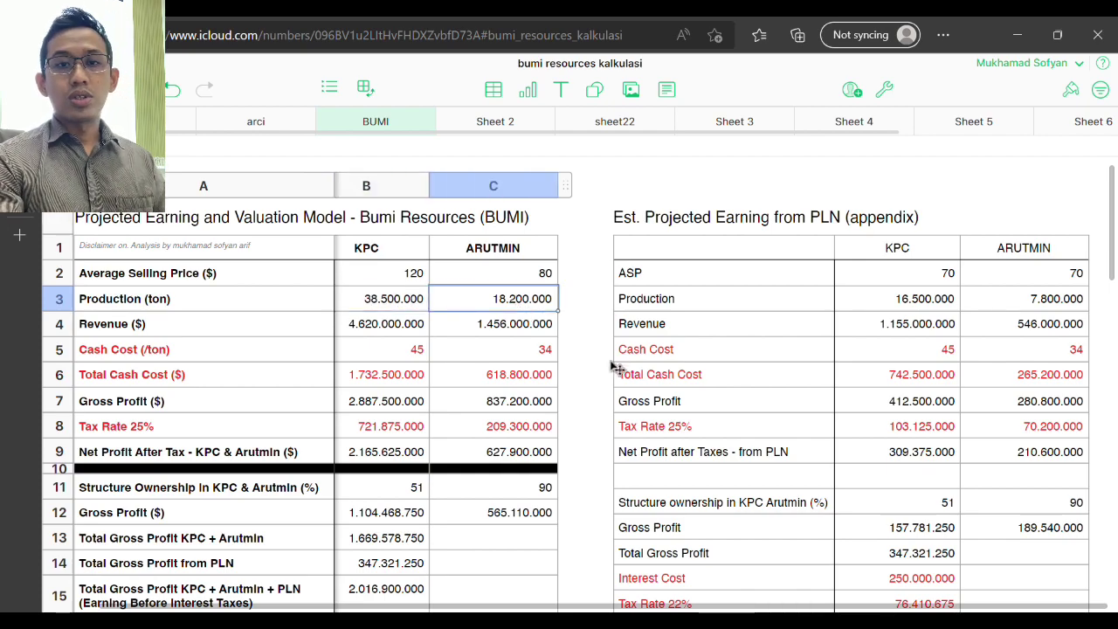
Step: Inspect the revenue cells in the BUMI valuation table and the KPC selling price and production cells feeding KPC's revenue
{"action": "left_click", "coordinate": [487, 328]}
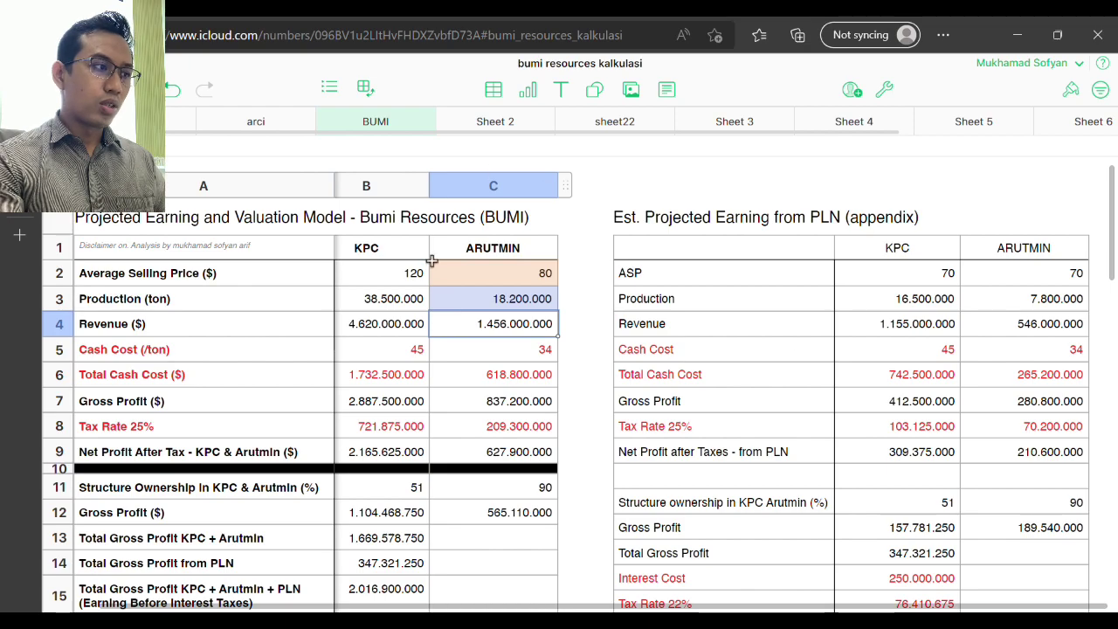
{"action": "scroll", "coordinate": [502, 608], "scroll_direction": "left", "scroll_amount": 2}
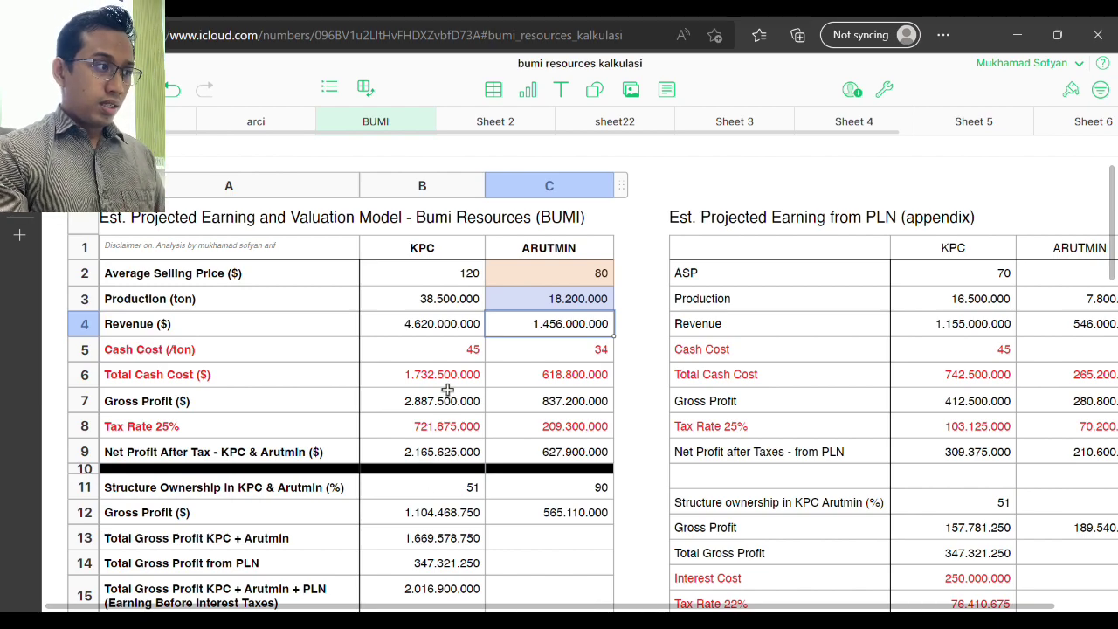
{"action": "left_click", "coordinate": [446, 335]}
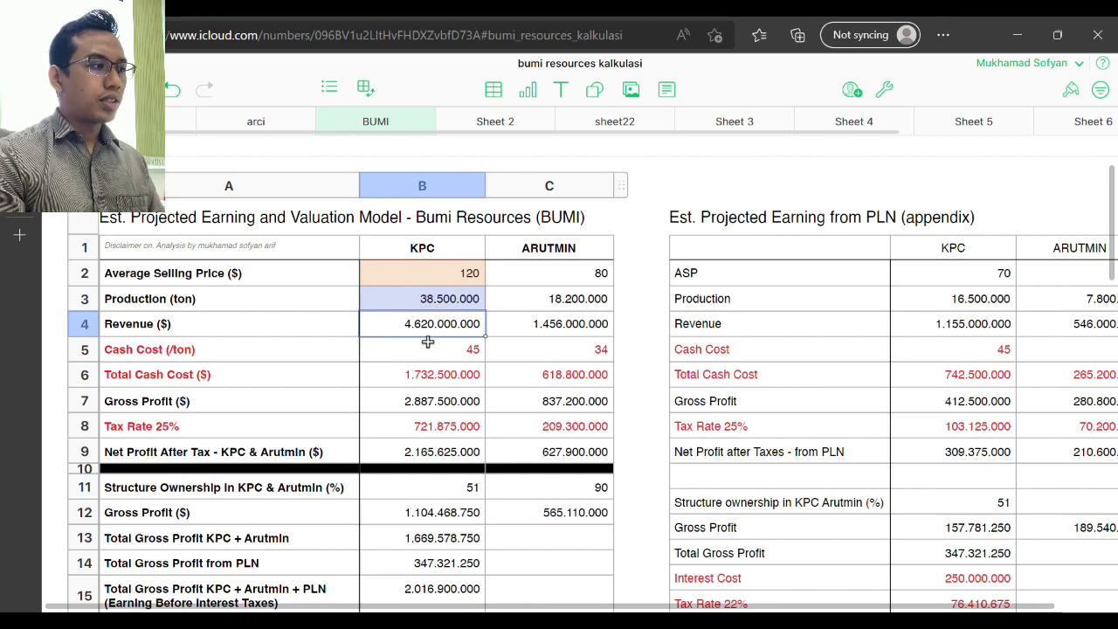
{"action": "key", "text": "Up"}
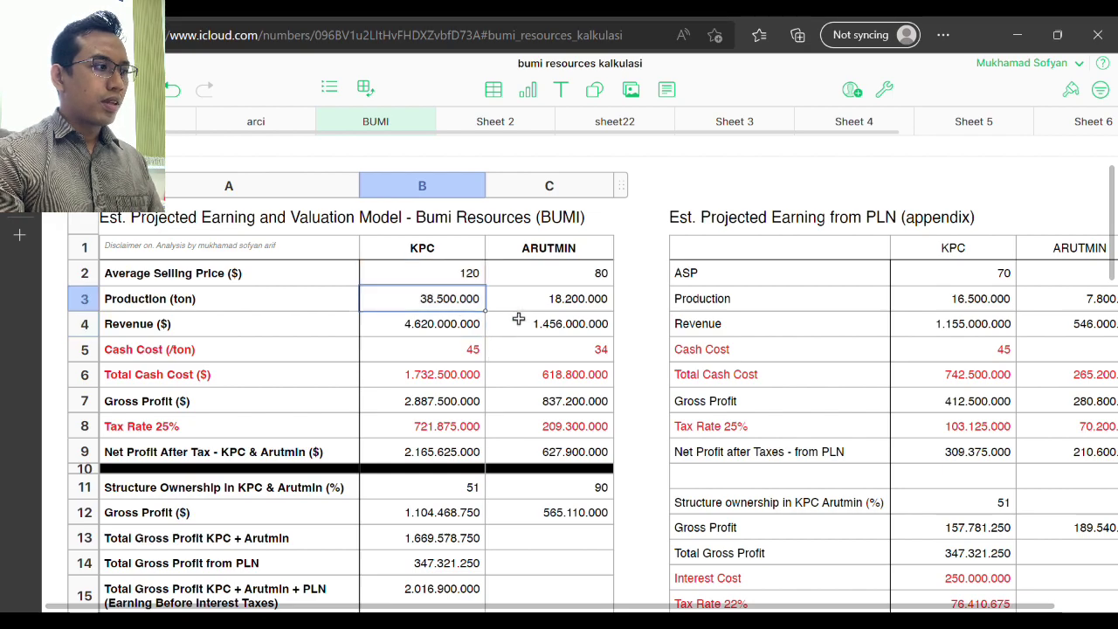
{"action": "left_click", "coordinate": [474, 278]}
{"action": "left_click", "coordinate": [472, 309]}
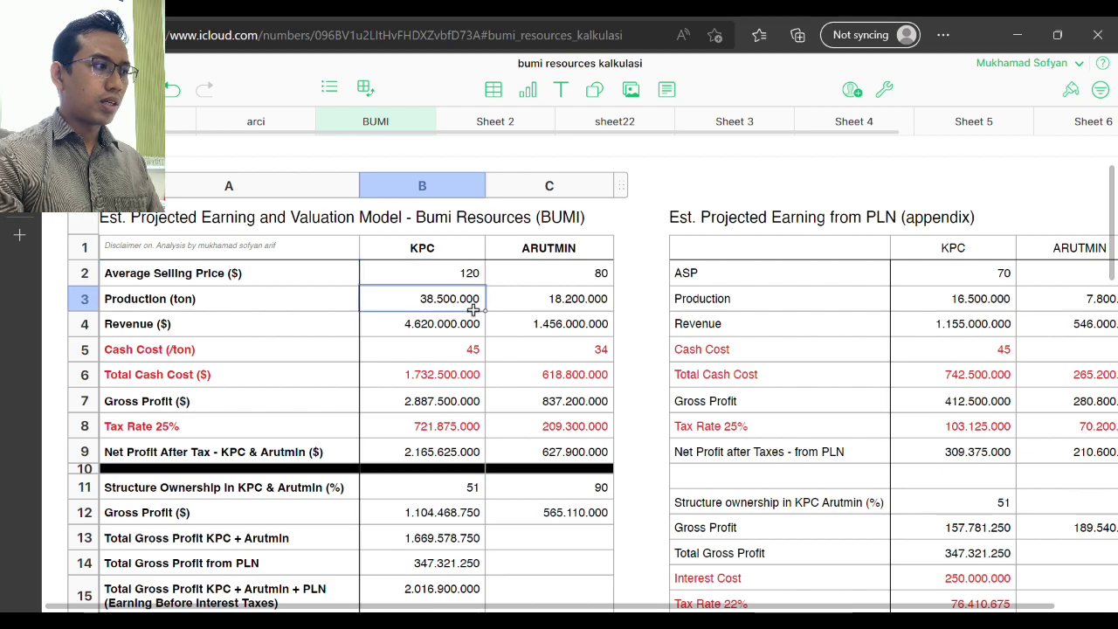
{"action": "left_click", "coordinate": [429, 326]}
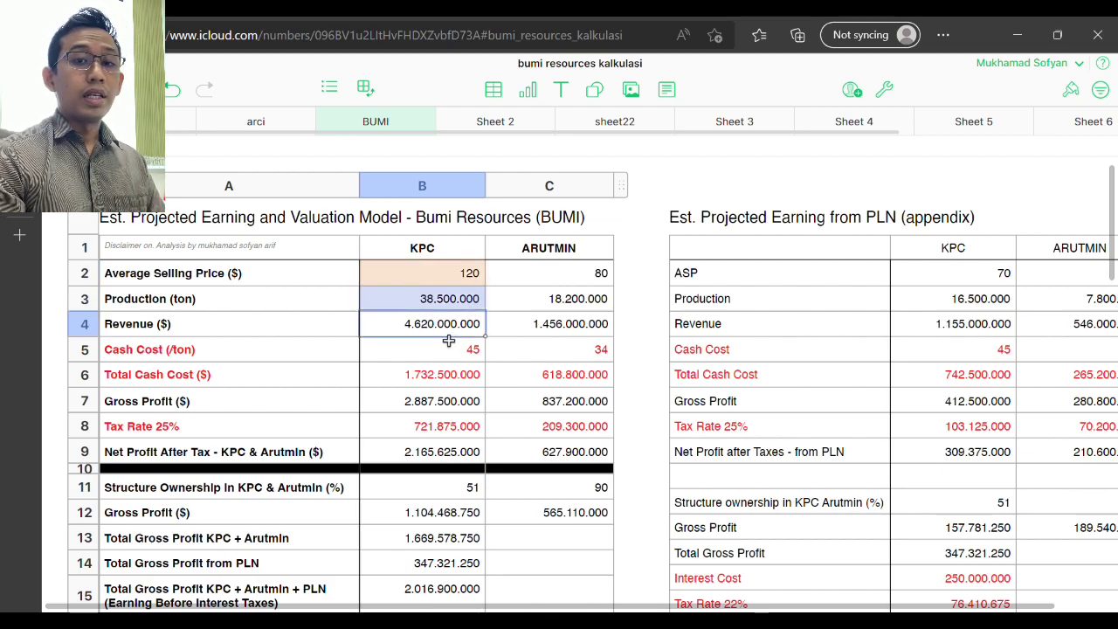
Step: Inspect Arutmin's revenue with its selling price and production cells, and compare it with KPC's revenue
{"action": "left_click", "coordinate": [551, 328]}
{"action": "left_click", "coordinate": [606, 276]}
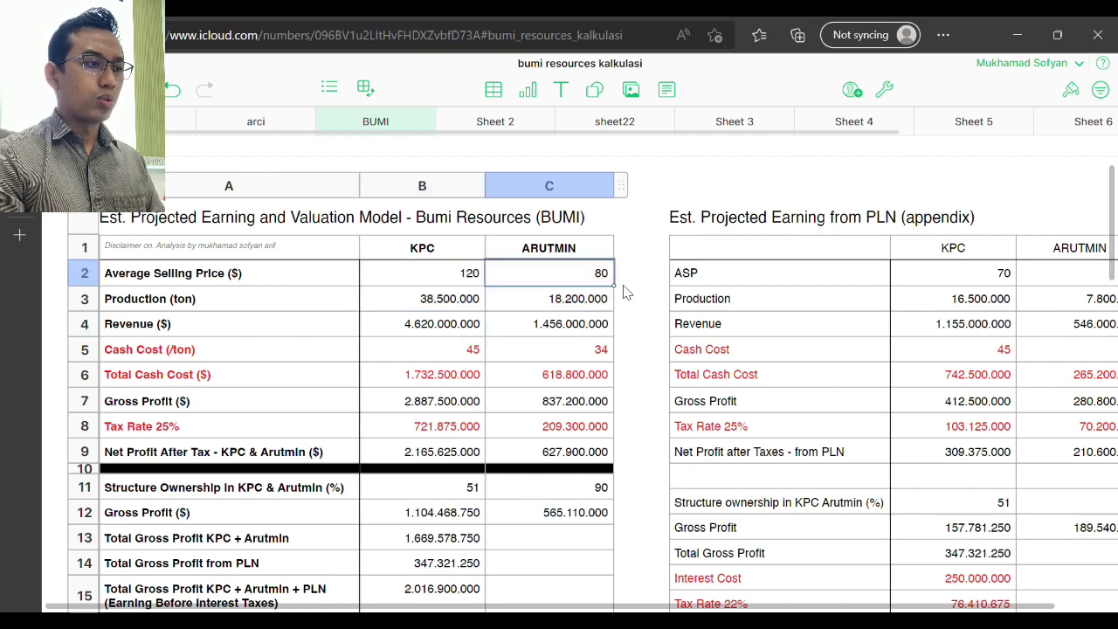
{"action": "left_click", "coordinate": [572, 308]}
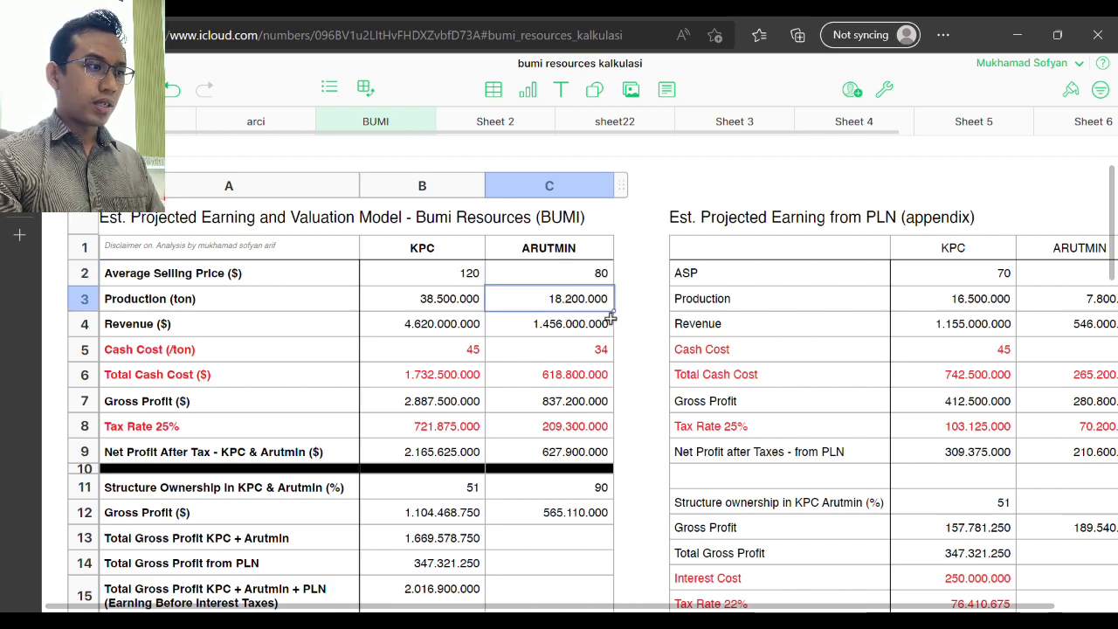
{"action": "left_click", "coordinate": [574, 328]}
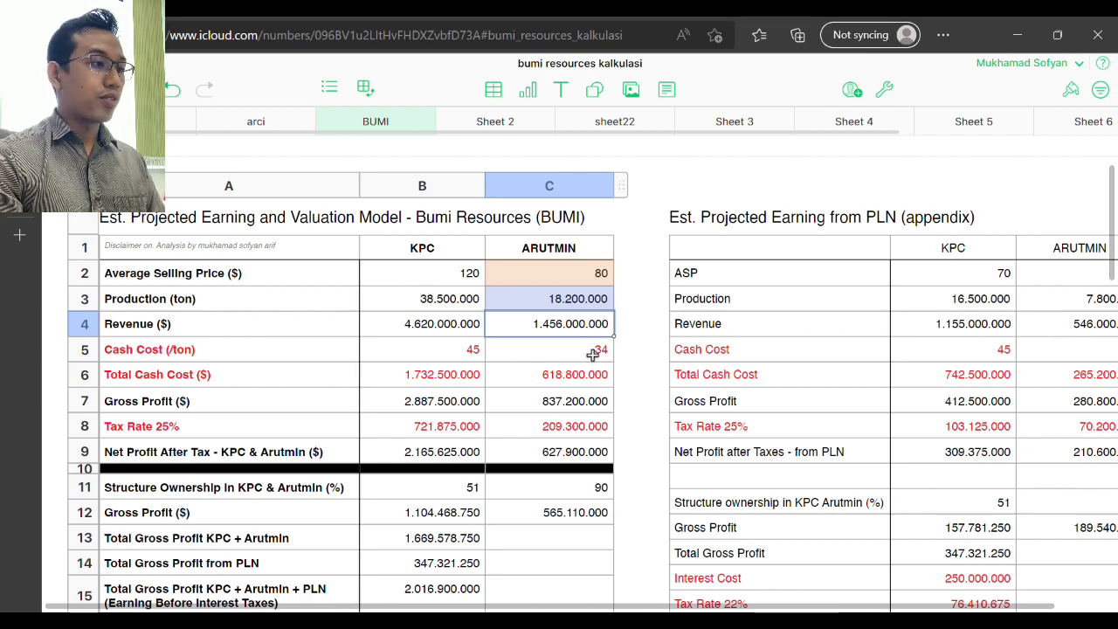
{"action": "left_click", "coordinate": [466, 334]}
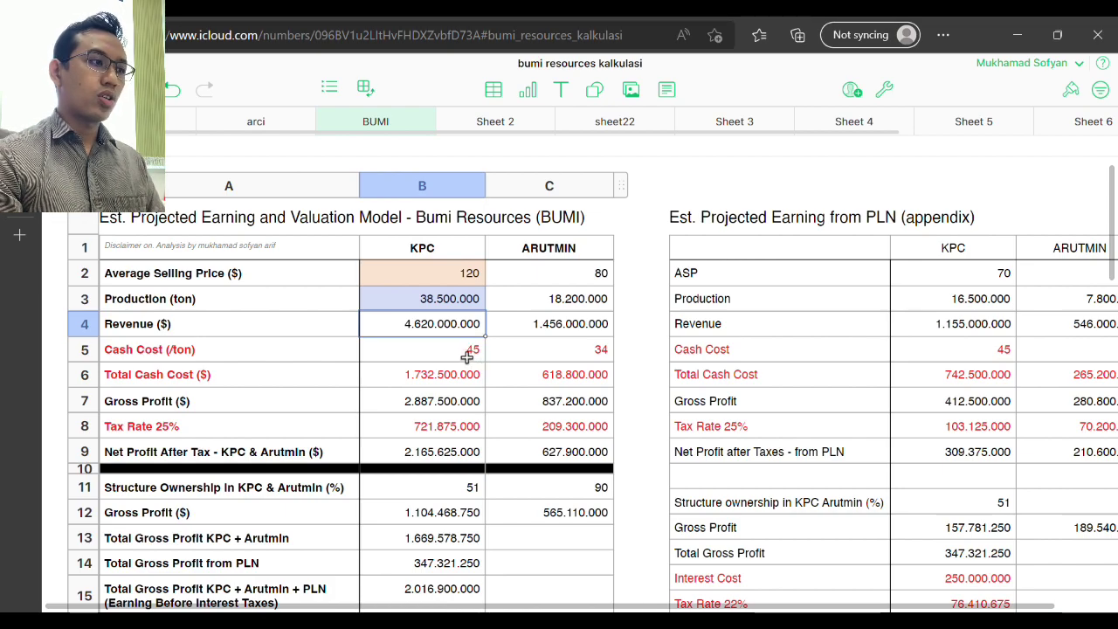
Step: Inspect the cash cost per ton cells for KPC and Arutmin in the BUMI valuation table
{"action": "left_click", "coordinate": [465, 356]}
{"action": "left_click", "coordinate": [547, 354]}
{"action": "left_click", "coordinate": [470, 355]}
{"action": "left_click", "coordinate": [563, 356]}
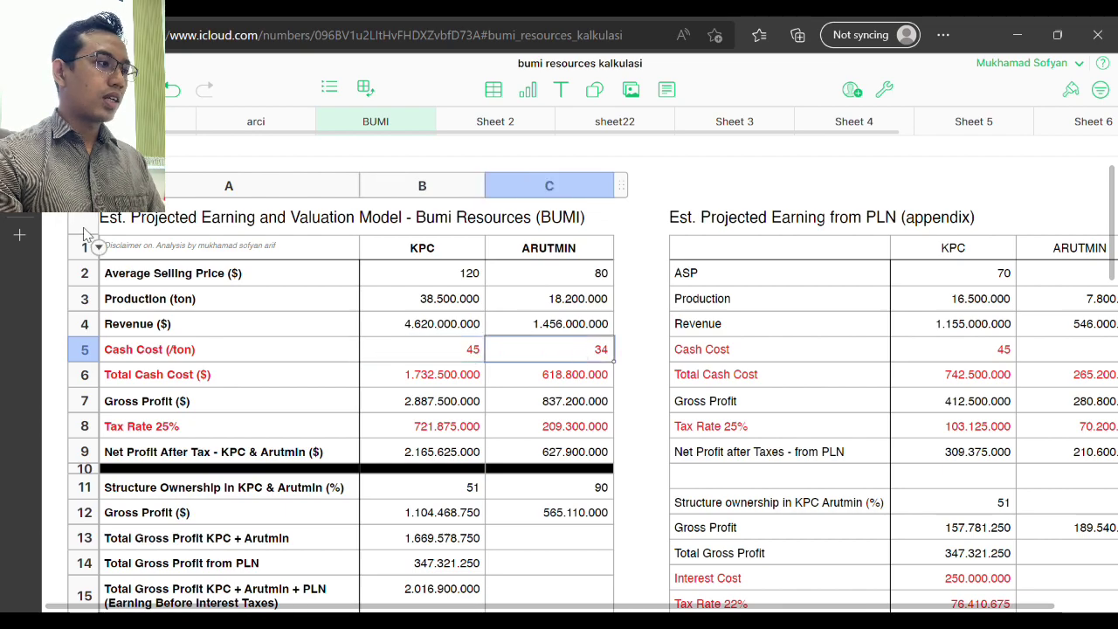
Step: Read the cost guidance ranges for KPC and Arutmin in the Bumi Resources PDF
{"action": "key", "text": "ctrl+Tab"}
{"action": "scroll", "coordinate": [379, 489], "scroll_direction": "down", "scroll_amount": 1}
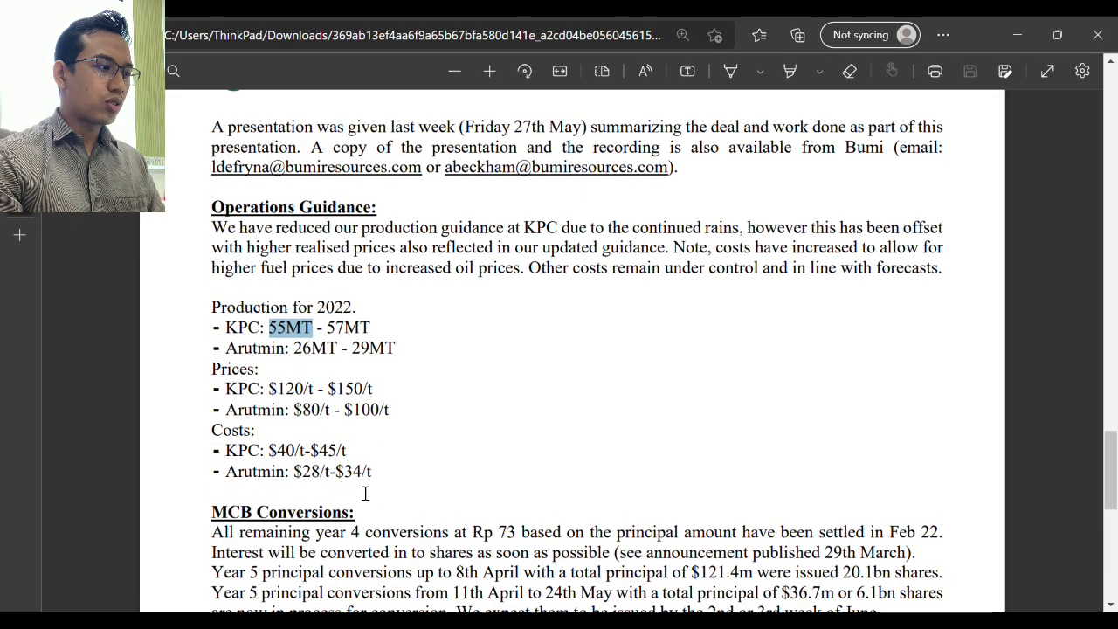
{"action": "left_click_drag", "start_coordinate": [232, 456], "coordinate": [308, 461]}
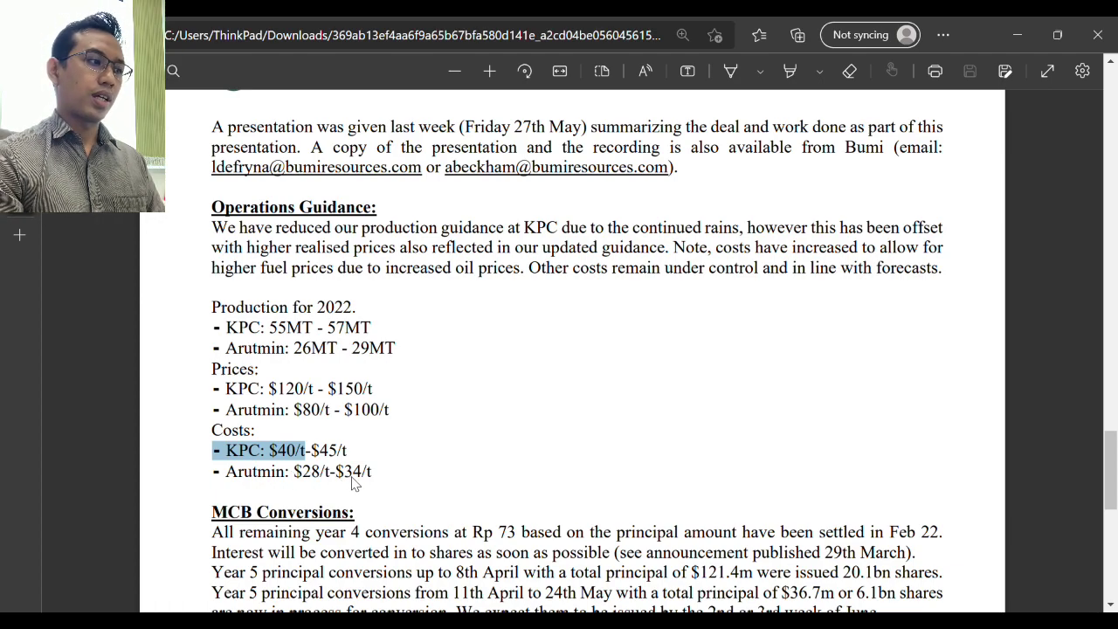
{"action": "left_click_drag", "start_coordinate": [345, 472], "coordinate": [363, 467]}
{"action": "left_click", "coordinate": [324, 461]}
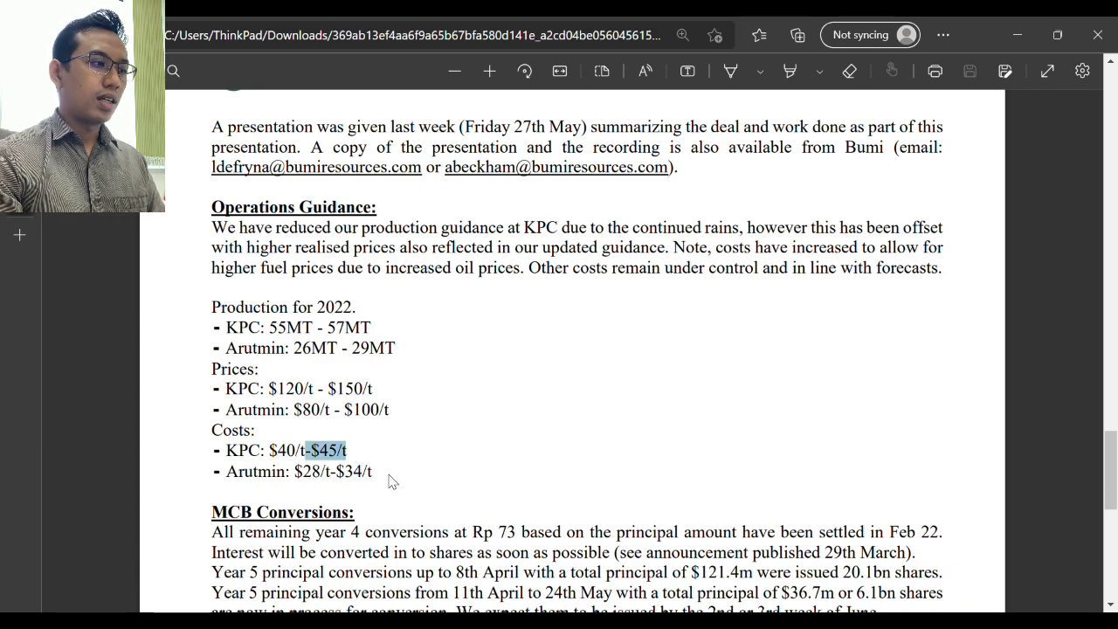
{"action": "left_click", "coordinate": [379, 488]}
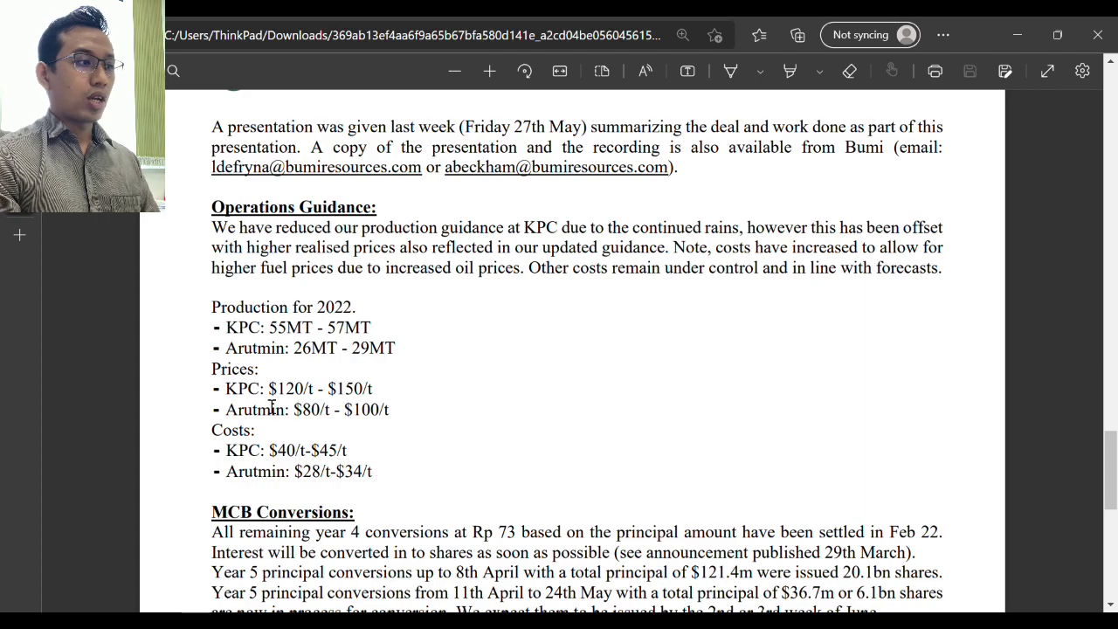
{"action": "mouse_move", "coordinate": [26, 331]}
Step: Cross-check the valuation table's KPC and Arutmin cash costs per ton against the upper ends of the PDF's cost ranges
{"action": "left_click", "coordinate": [78, 201]}
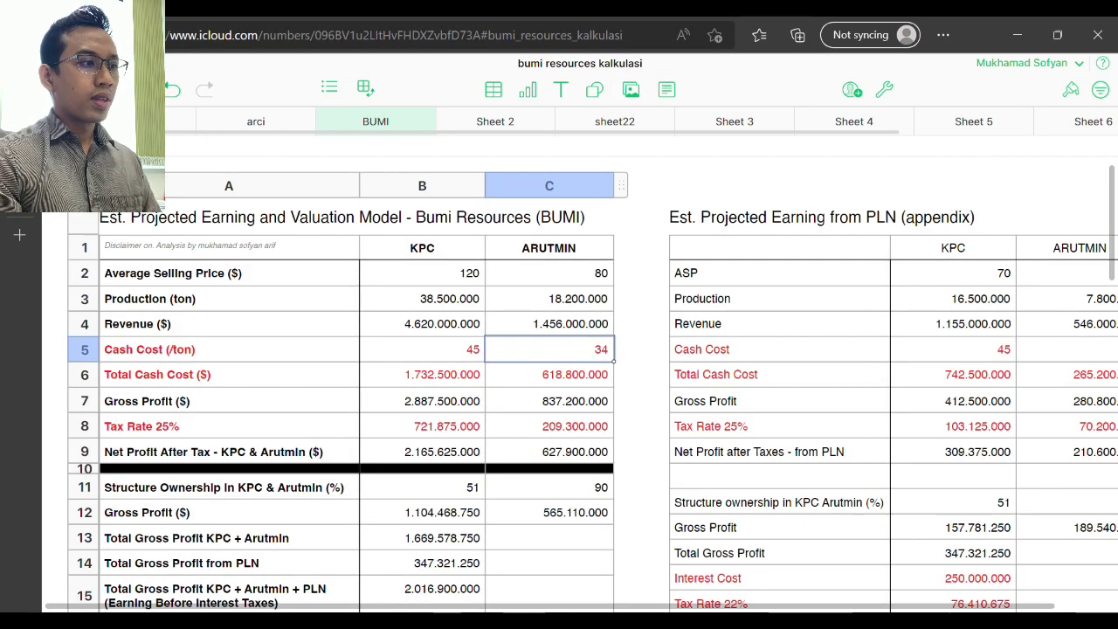
{"action": "left_click", "coordinate": [451, 332]}
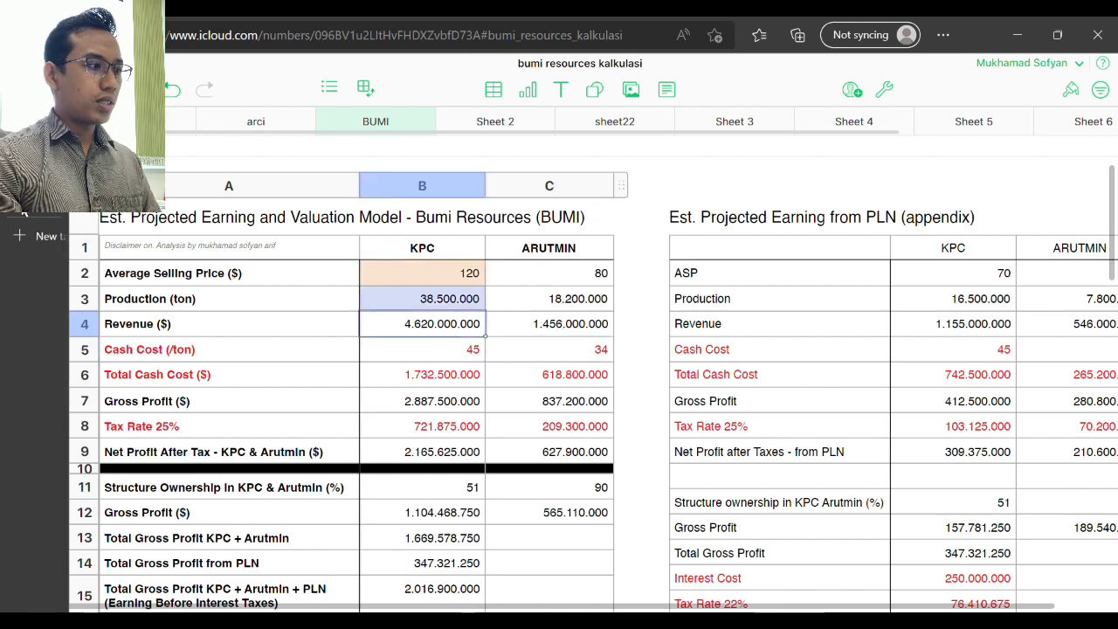
{"action": "left_click", "coordinate": [52, 170]}
{"action": "double_click", "coordinate": [337, 455]}
{"action": "double_click", "coordinate": [354, 473]}
{"action": "key", "text": "ctrl+Tab"}
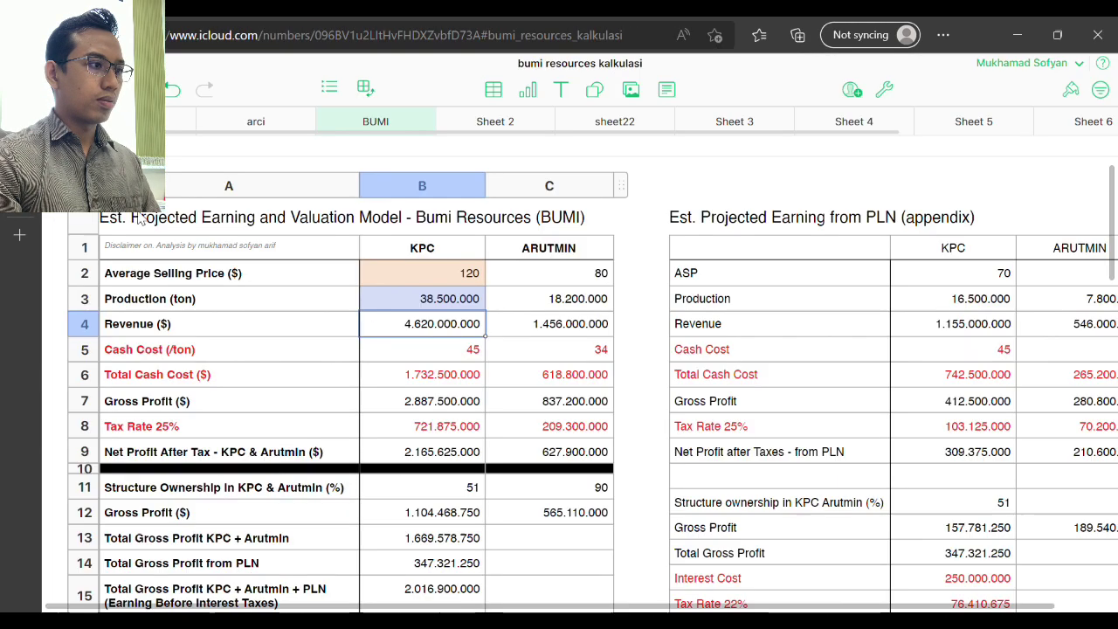
{"action": "double_click", "coordinate": [469, 351]}
{"action": "left_click", "coordinate": [596, 354]}
{"action": "double_click", "coordinate": [598, 351]}
Step: Inspect the total cash cost cells for KPC and Arutmin, including the production and cash cost cells they use
{"action": "left_click", "coordinate": [441, 375]}
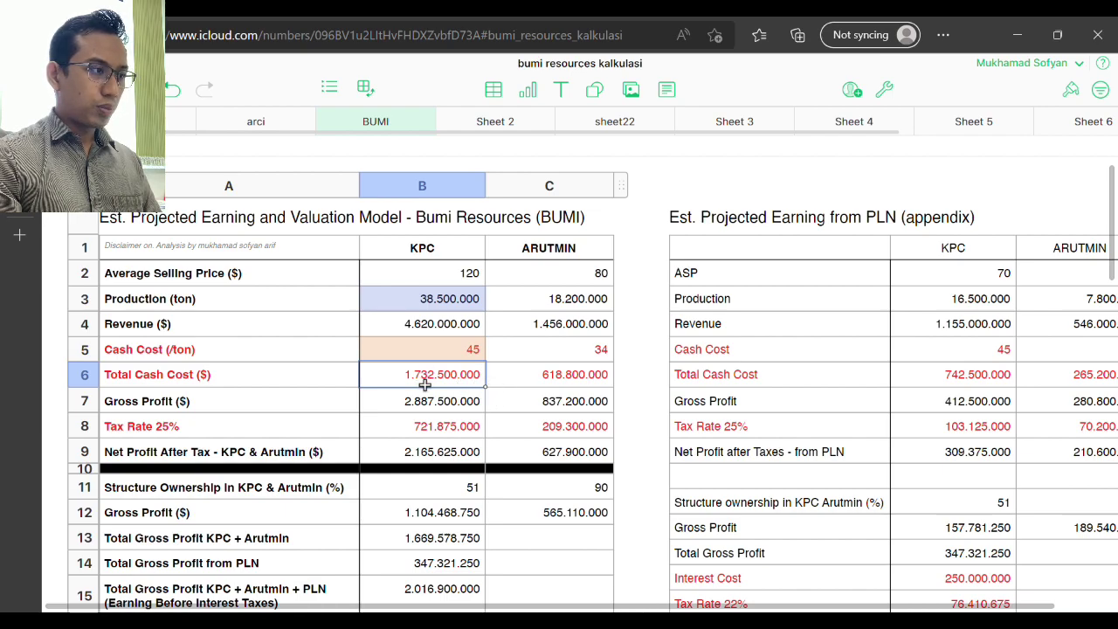
{"action": "left_click", "coordinate": [463, 301]}
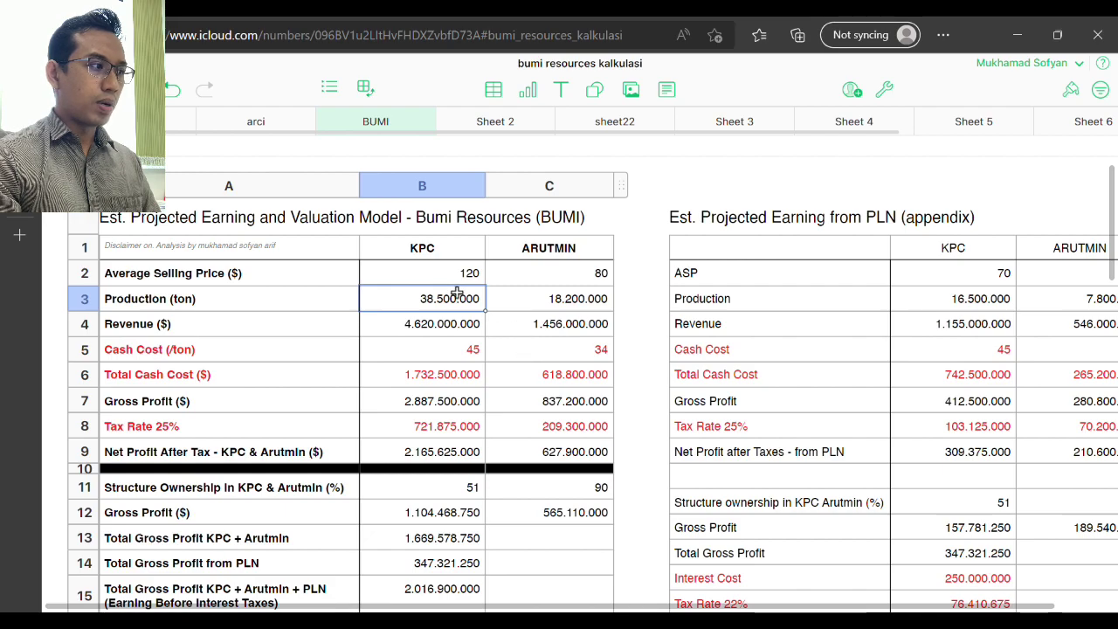
{"action": "left_click", "coordinate": [448, 385]}
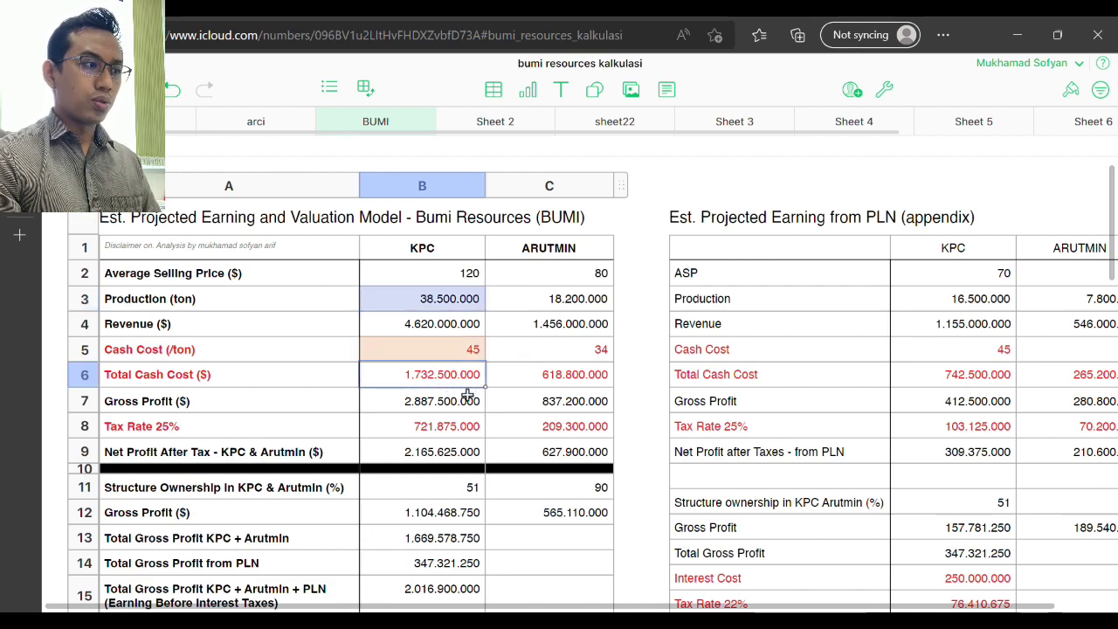
{"action": "left_click", "coordinate": [559, 385]}
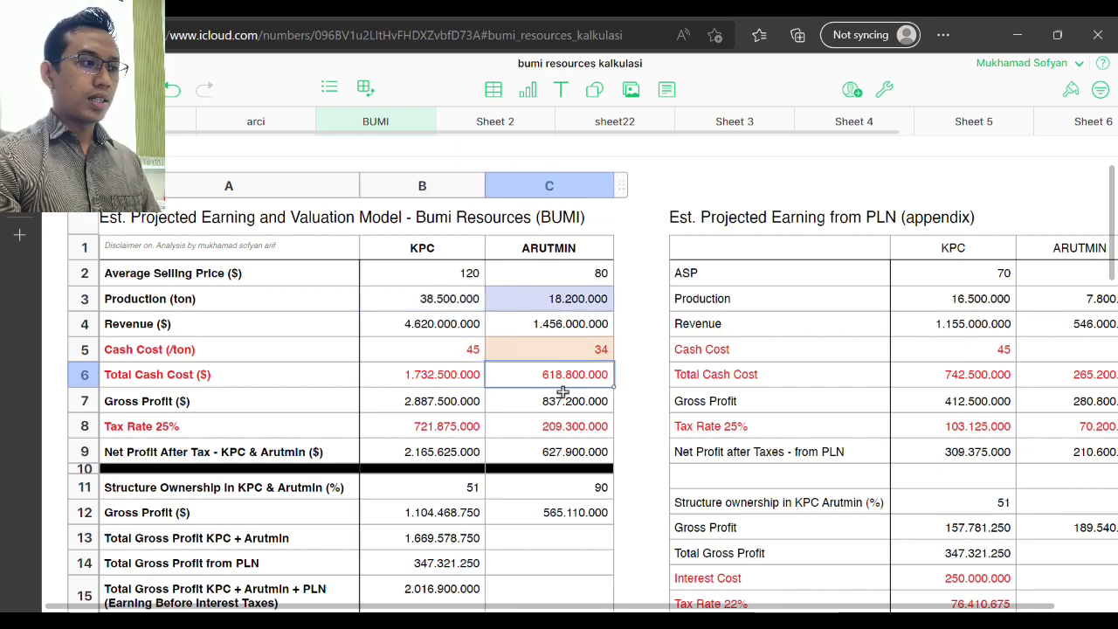
Step: Inspect the KPC and Arutmin gross profit cells in the BUMI valuation table, including the revenue and total cash cost cells they use
{"action": "left_click", "coordinate": [454, 330]}
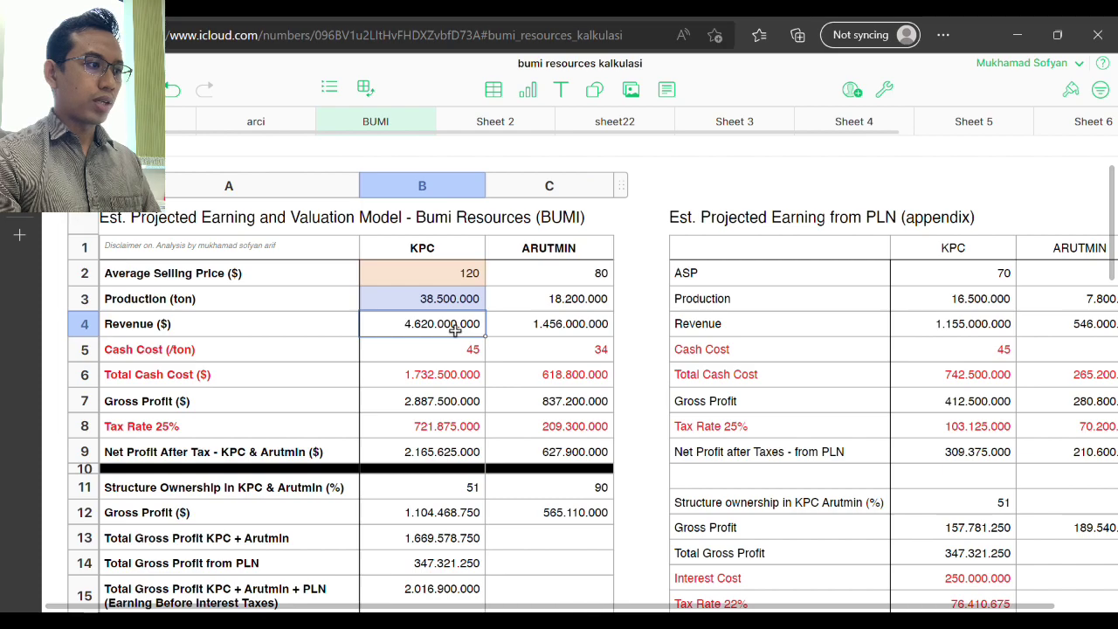
{"action": "left_click", "coordinate": [428, 381]}
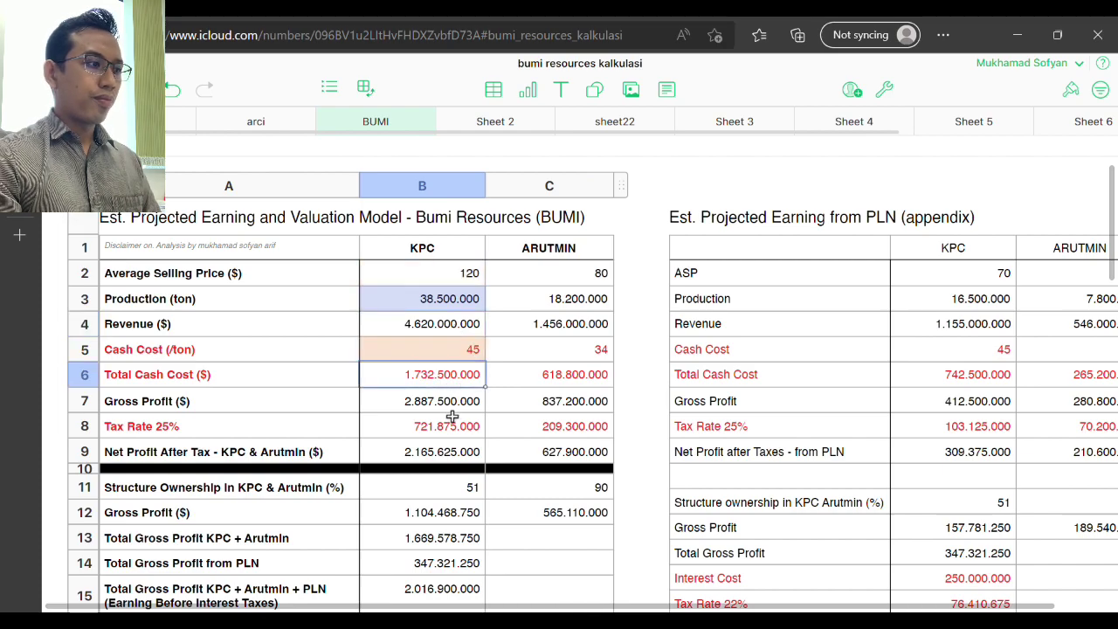
{"action": "key", "text": "Down"}
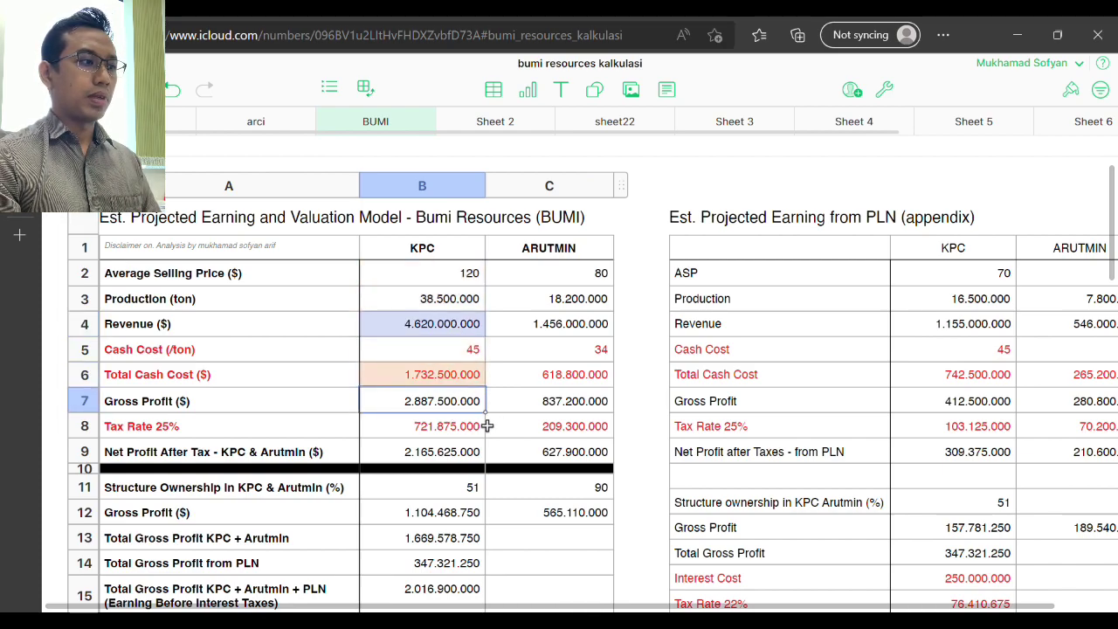
{"action": "left_click", "coordinate": [555, 409]}
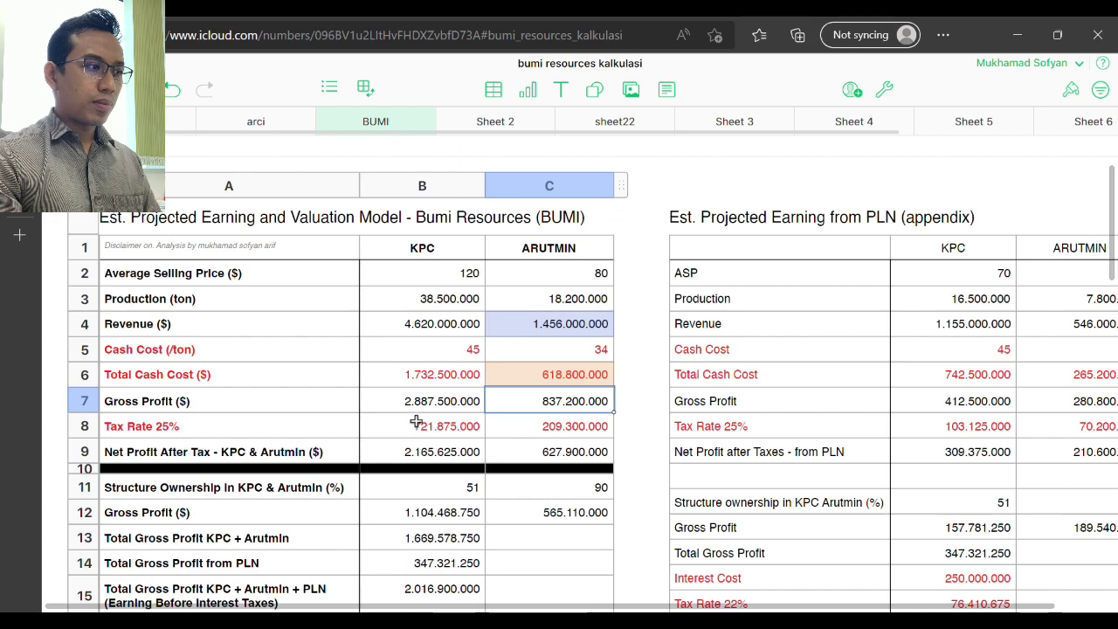
{"action": "left_click_drag", "start_coordinate": [415, 414], "coordinate": [574, 413]}
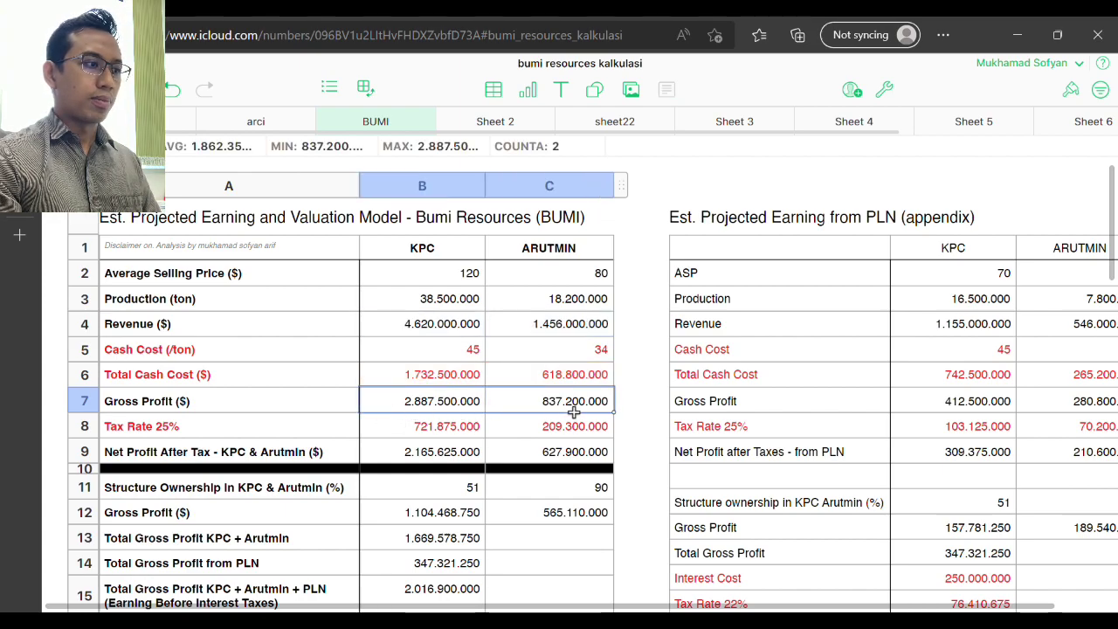
Step: Inspect the 25% tax cells and the net profit after tax for KPC and Arutmin in the valuation table
{"action": "left_click", "coordinate": [460, 428]}
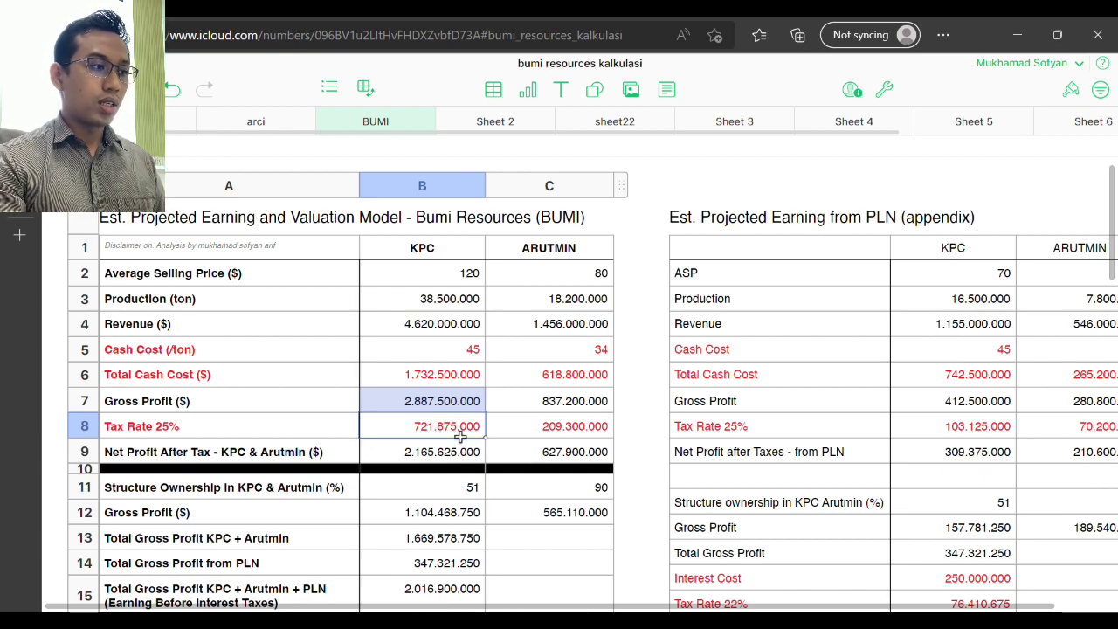
{"action": "left_click", "coordinate": [583, 438]}
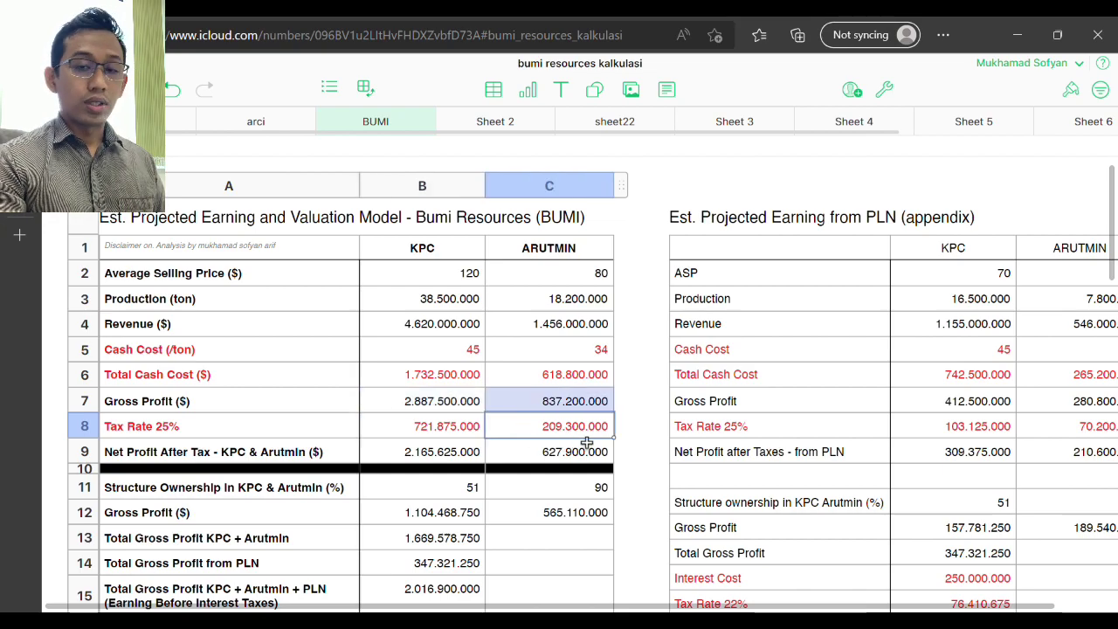
{"action": "left_click", "coordinate": [454, 407]}
{"action": "left_click", "coordinate": [451, 437]}
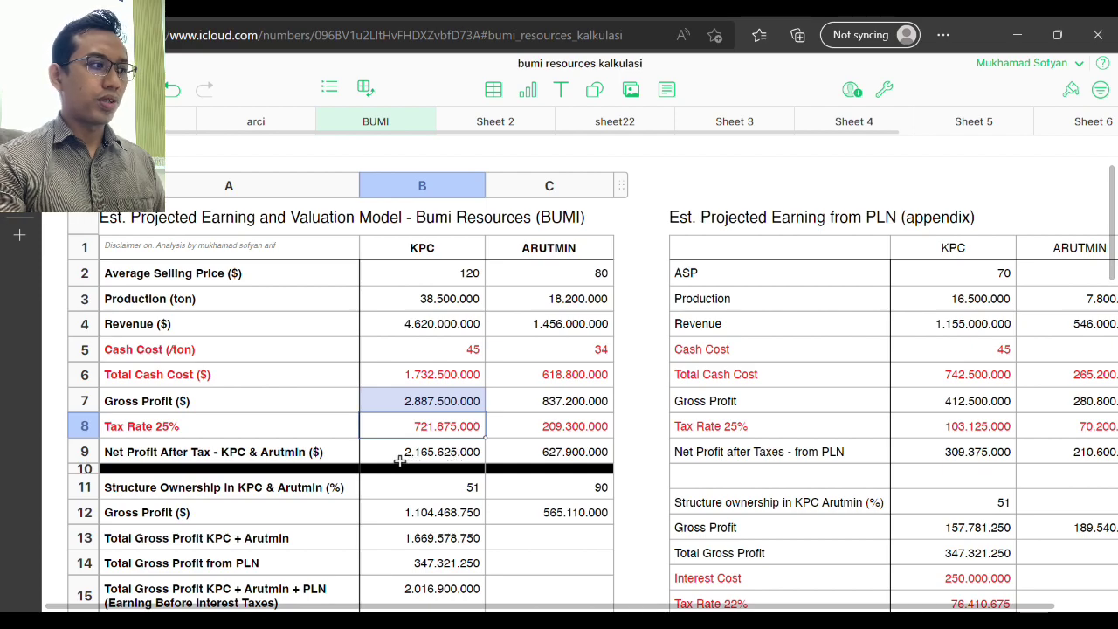
{"action": "left_click_drag", "start_coordinate": [400, 461], "coordinate": [501, 473]}
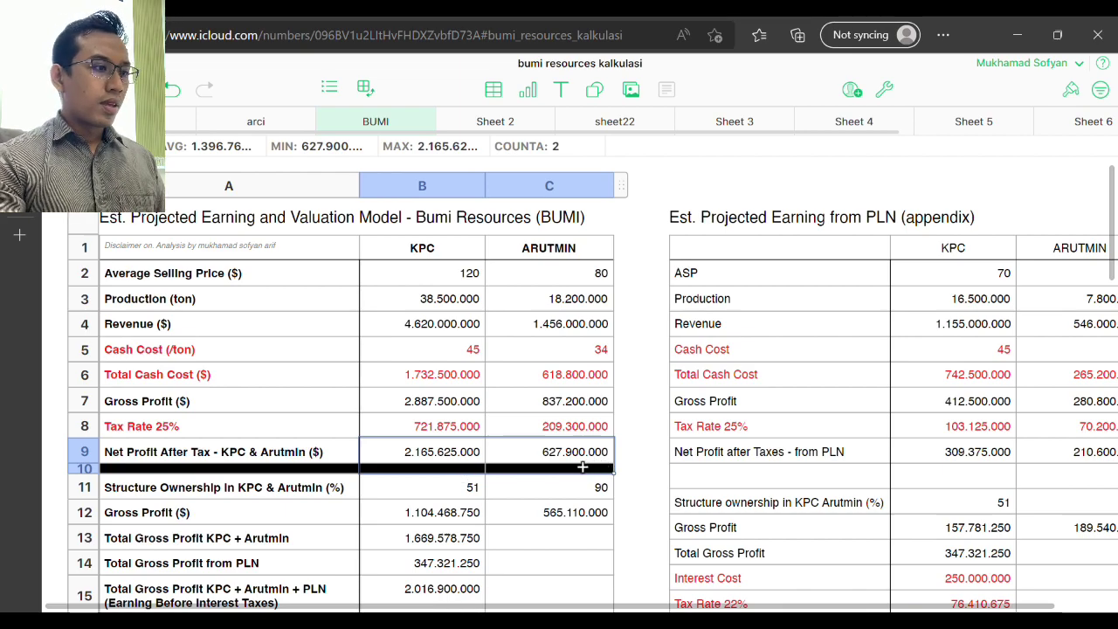
Step: Trace KPC's ownership-adjusted gross profit in the valuation table back to its net profit after tax and ownership percentage
{"action": "scroll", "coordinate": [476, 469], "scroll_direction": "down", "scroll_amount": 1}
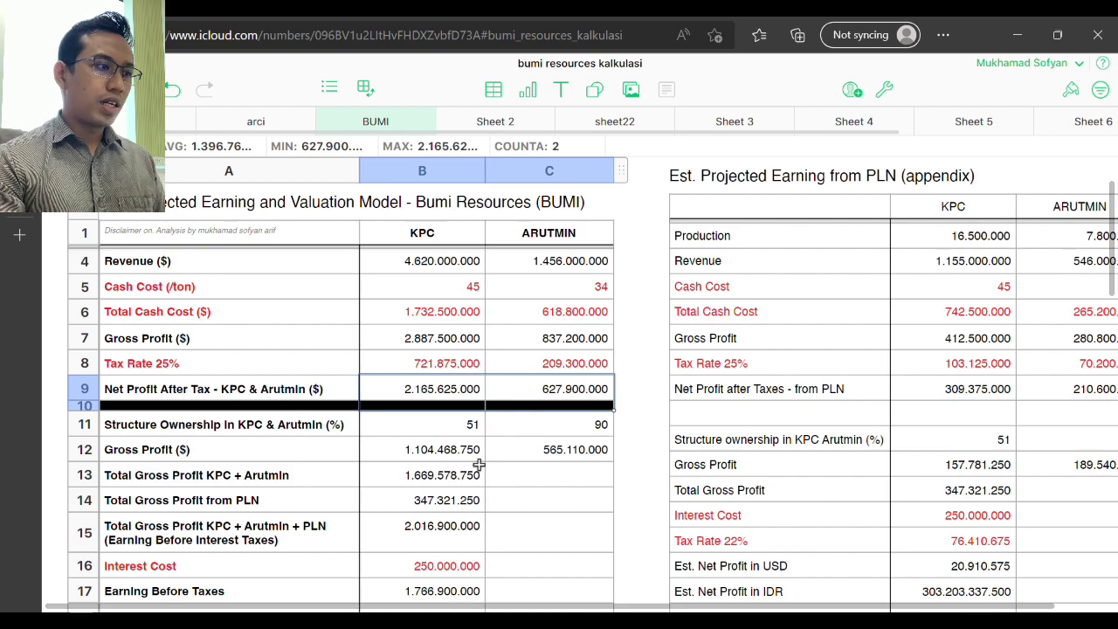
{"action": "left_click", "coordinate": [445, 433]}
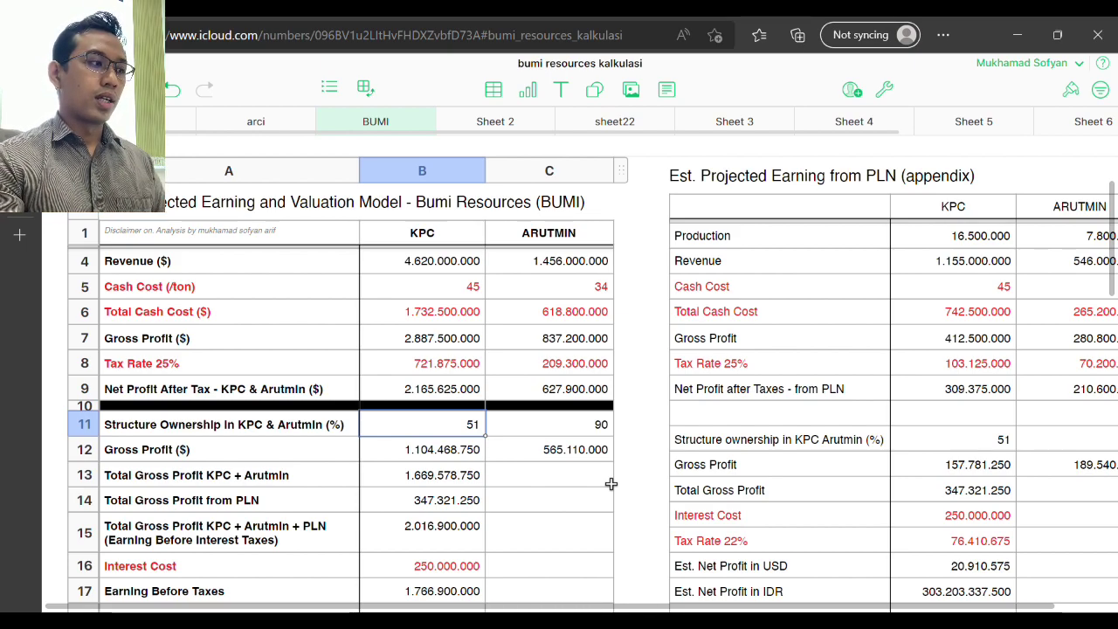
{"action": "left_click", "coordinate": [464, 449]}
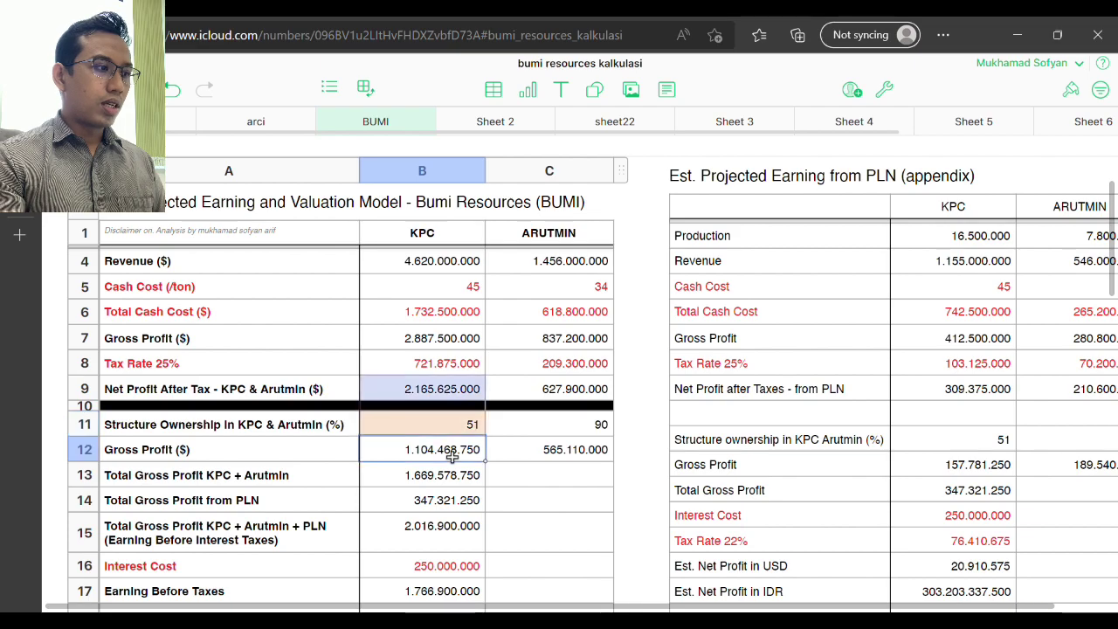
{"action": "left_click", "coordinate": [461, 432]}
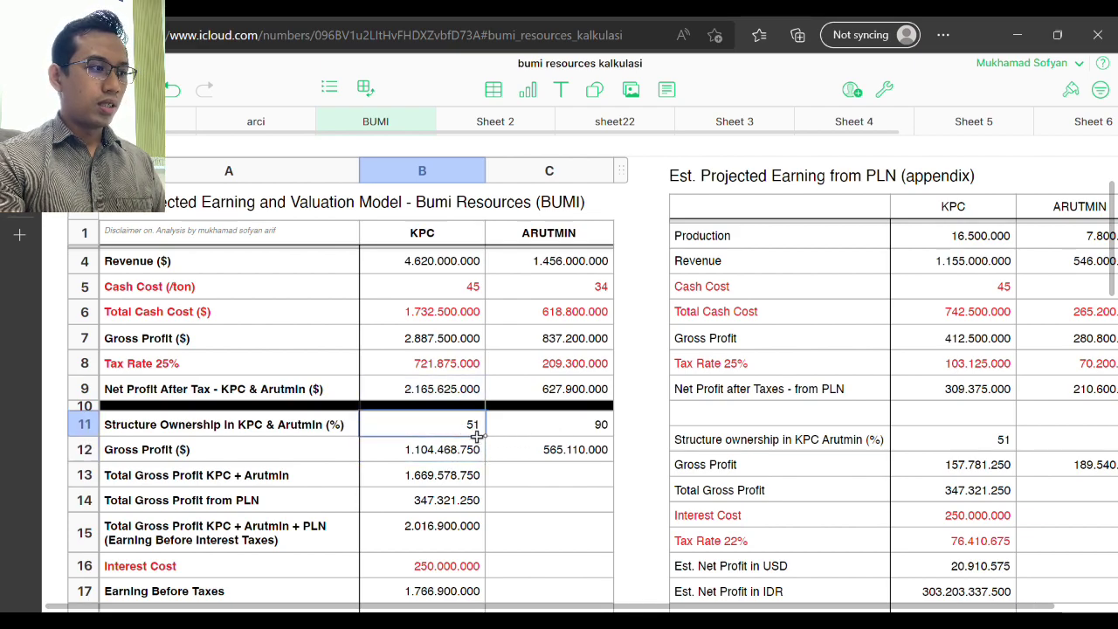
{"action": "left_click", "coordinate": [449, 396]}
{"action": "left_click", "coordinate": [445, 449]}
{"action": "left_click", "coordinate": [436, 395]}
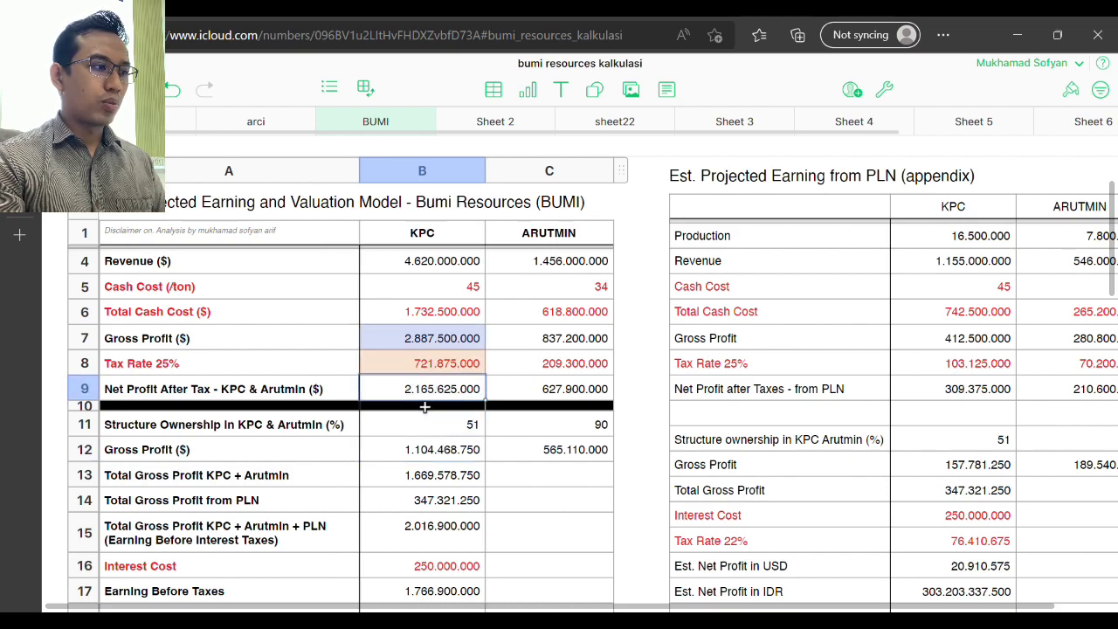
{"action": "left_click", "coordinate": [468, 424]}
{"action": "left_click", "coordinate": [430, 461]}
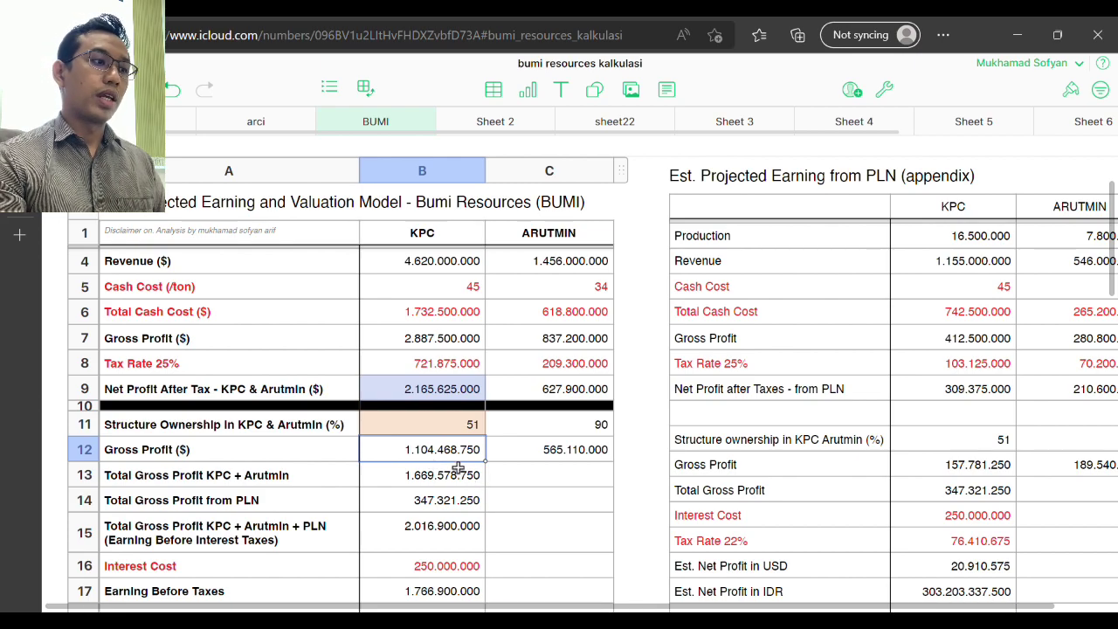
Step: Trace Arutmin's ownership-adjusted gross profit in the valuation table back to its net profit after tax and ownership percentage
{"action": "left_click", "coordinate": [561, 456]}
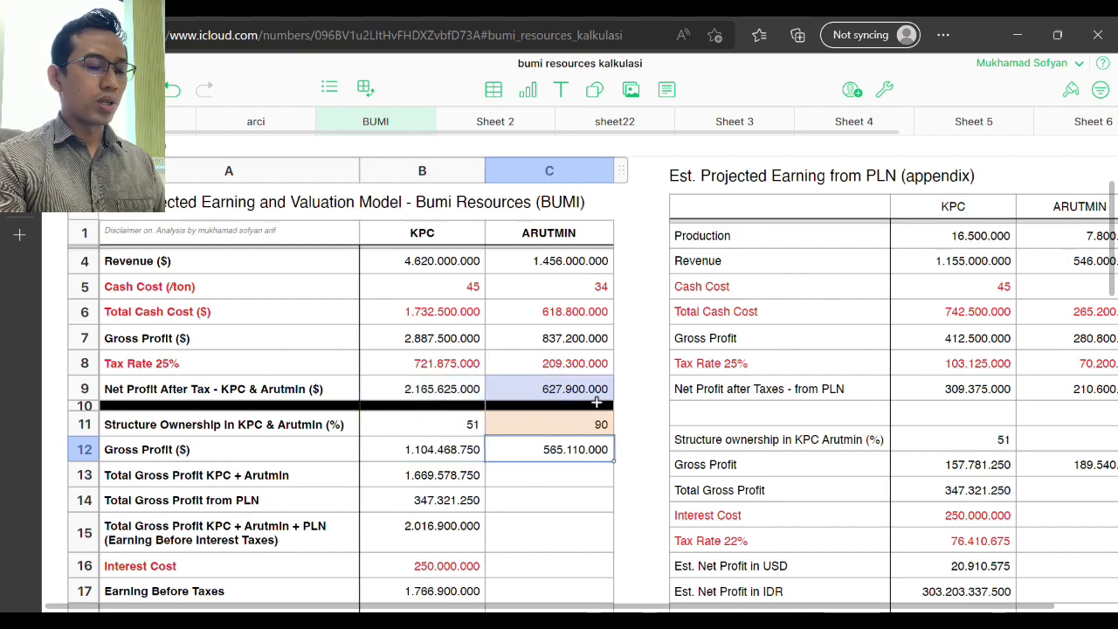
{"action": "key", "text": "Up"}
{"action": "key", "text": "Up"}
{"action": "key", "text": "Up"}
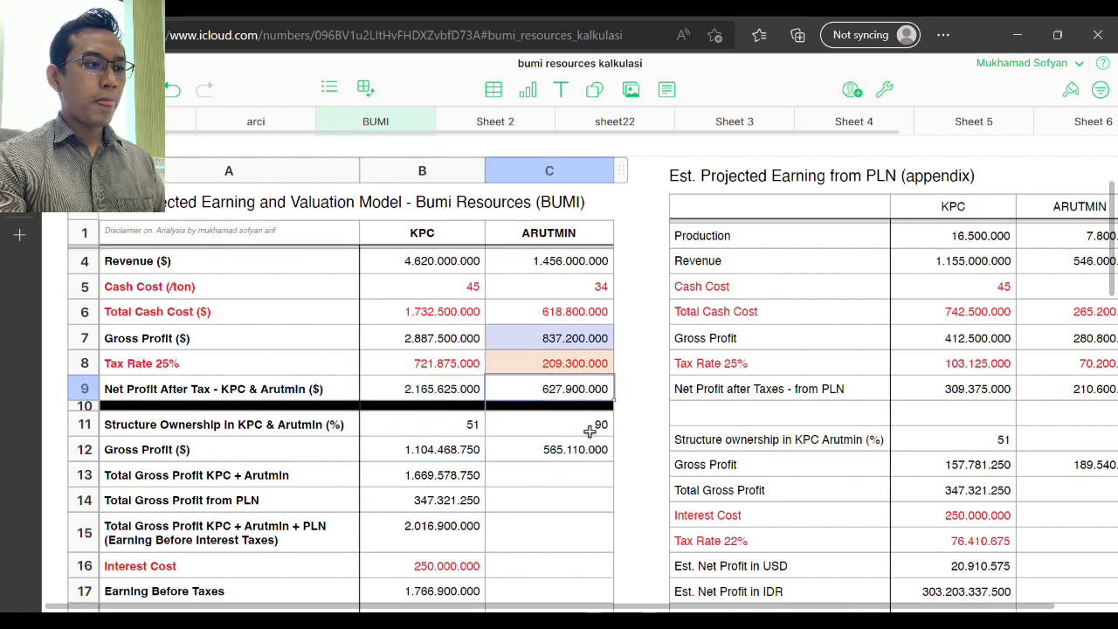
{"action": "left_click", "coordinate": [586, 454]}
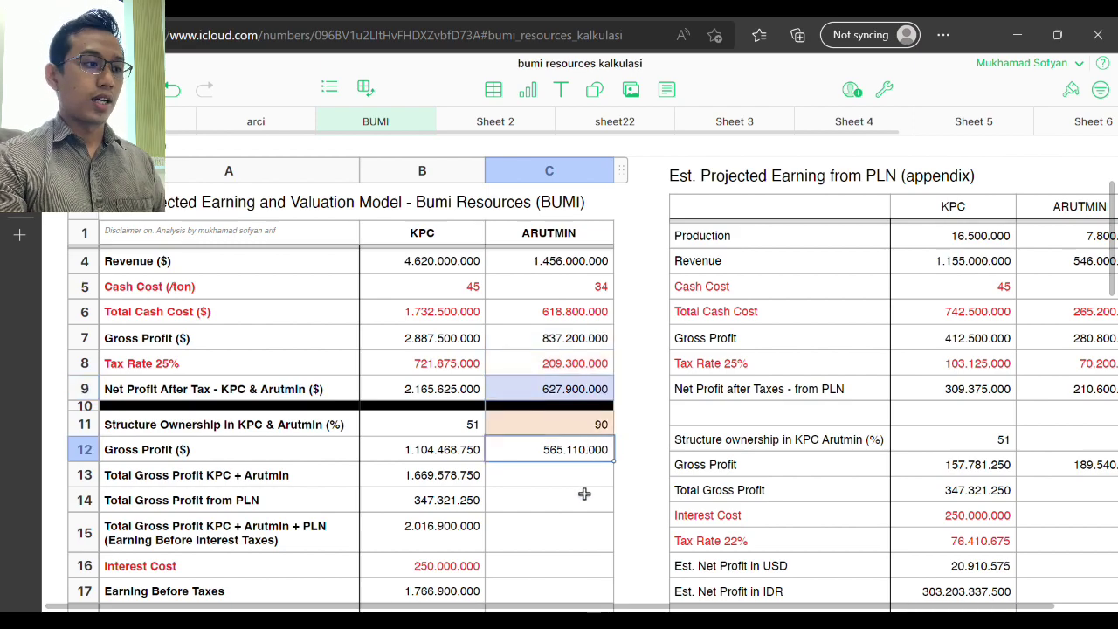
Step: Compare the ownership-adjusted gross profits of KPC and Arutmin and inspect the cell that totals them
{"action": "left_click_drag", "start_coordinate": [470, 459], "coordinate": [497, 454]}
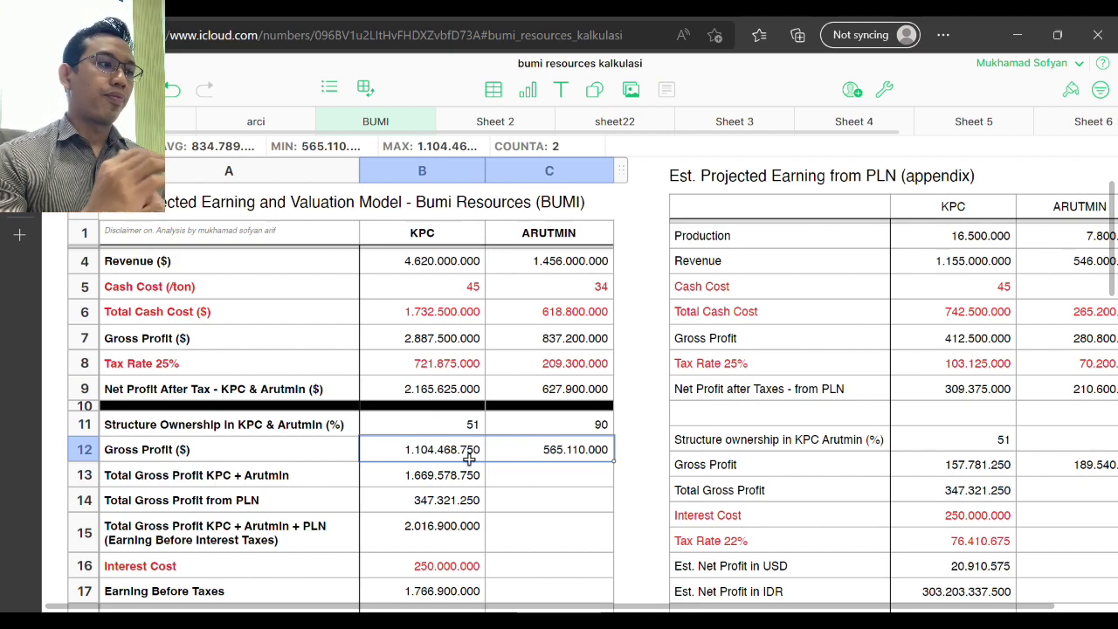
{"action": "left_click", "coordinate": [469, 460]}
{"action": "left_click", "coordinate": [572, 464]}
{"action": "left_click", "coordinate": [469, 460]}
{"action": "left_click_drag", "start_coordinate": [469, 459], "coordinate": [539, 460]}
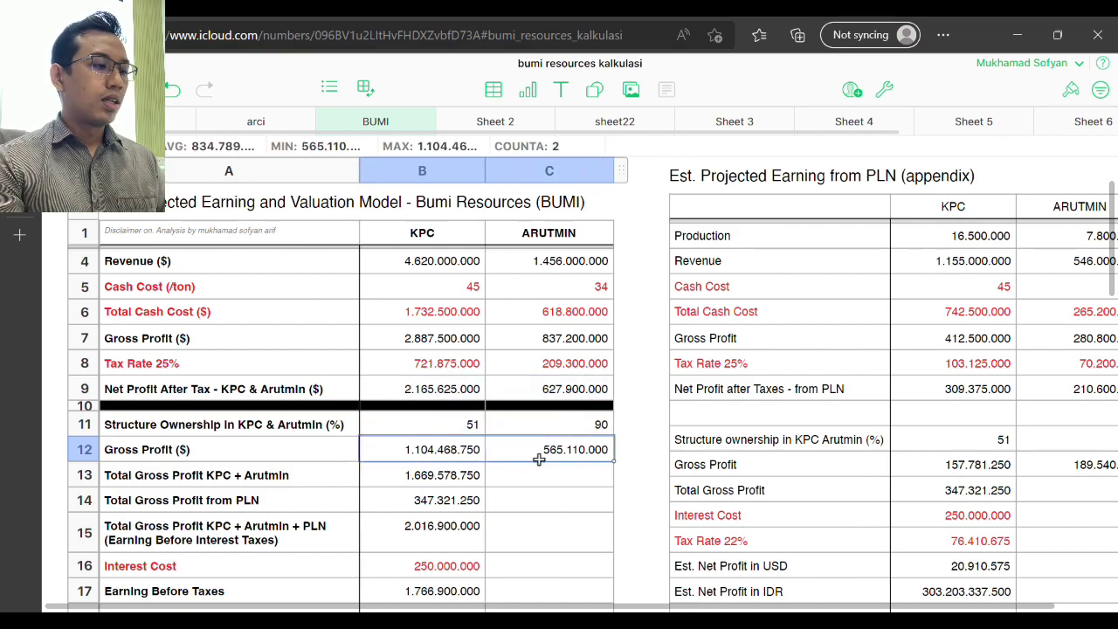
{"action": "left_click", "coordinate": [460, 492]}
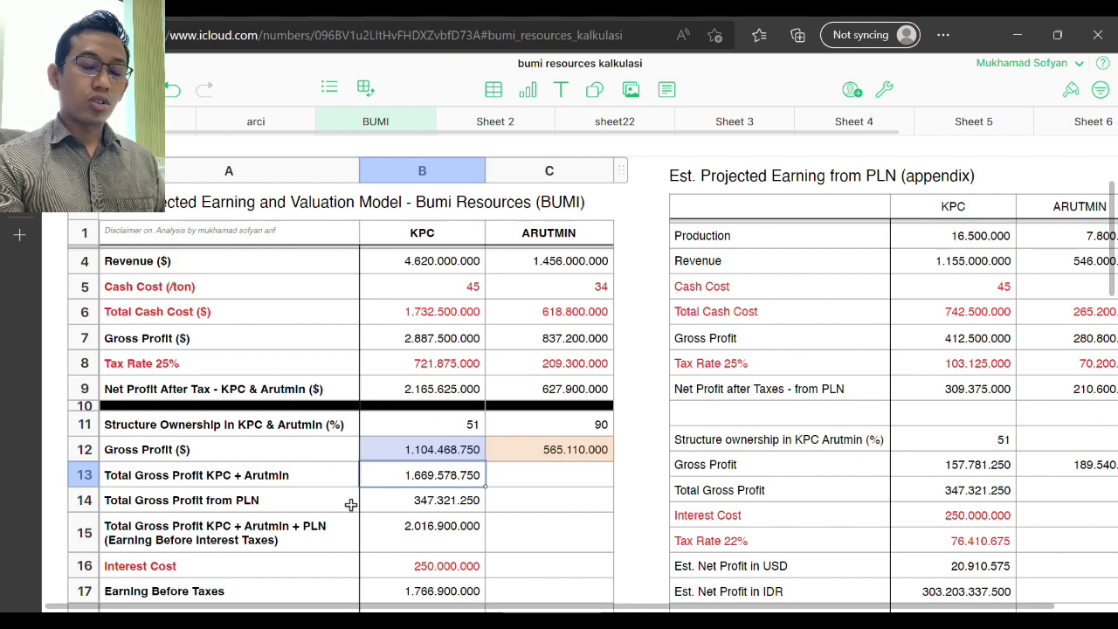
Step: Trace the total gross profit from PLN to the PLN appendix table and examine its ASP, production and revenue rows
{"action": "left_click", "coordinate": [434, 507]}
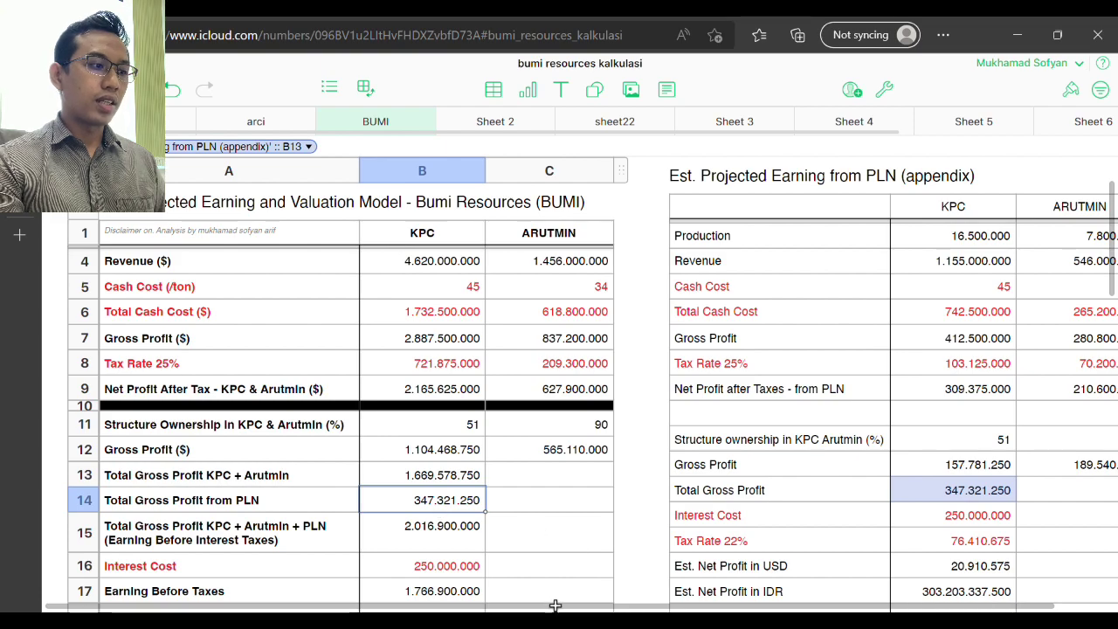
{"action": "scroll", "coordinate": [539, 602], "scroll_direction": "right", "scroll_amount": 2}
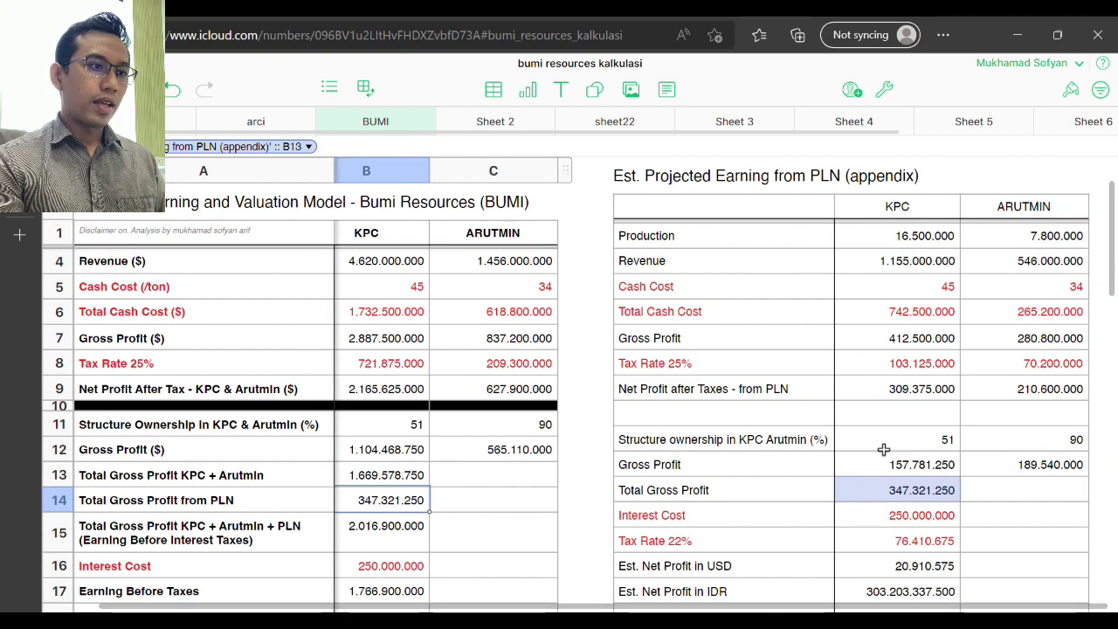
{"action": "scroll", "coordinate": [883, 450], "scroll_direction": "up", "scroll_amount": 2}
{"action": "left_click_drag", "start_coordinate": [925, 277], "coordinate": [1079, 280]}
{"action": "left_click_drag", "start_coordinate": [901, 298], "coordinate": [1071, 315]}
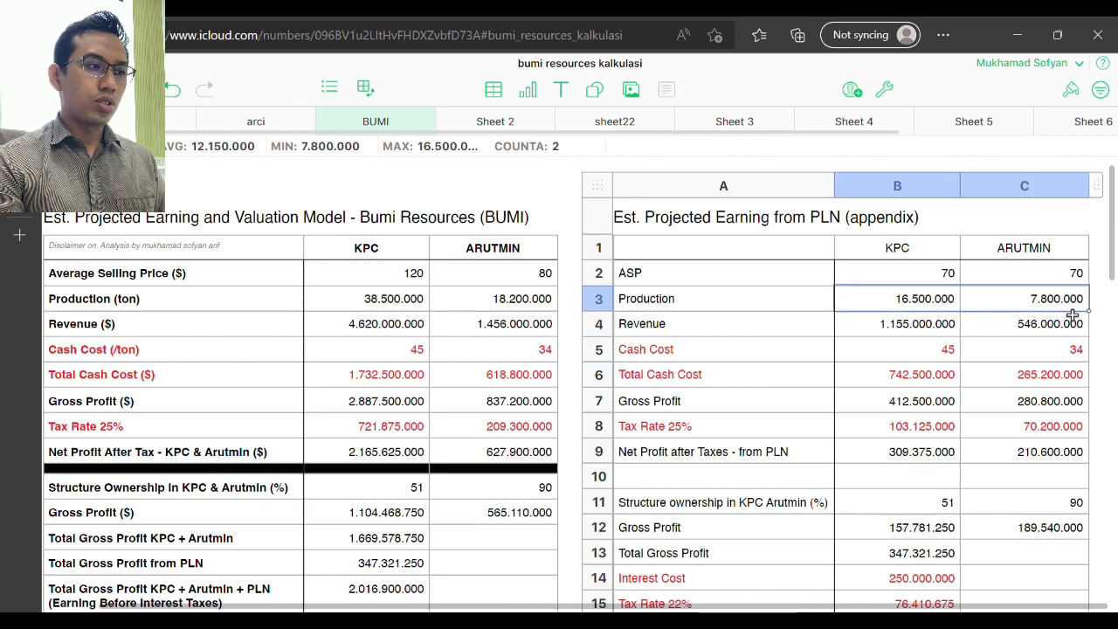
{"action": "left_click_drag", "start_coordinate": [905, 323], "coordinate": [1045, 328]}
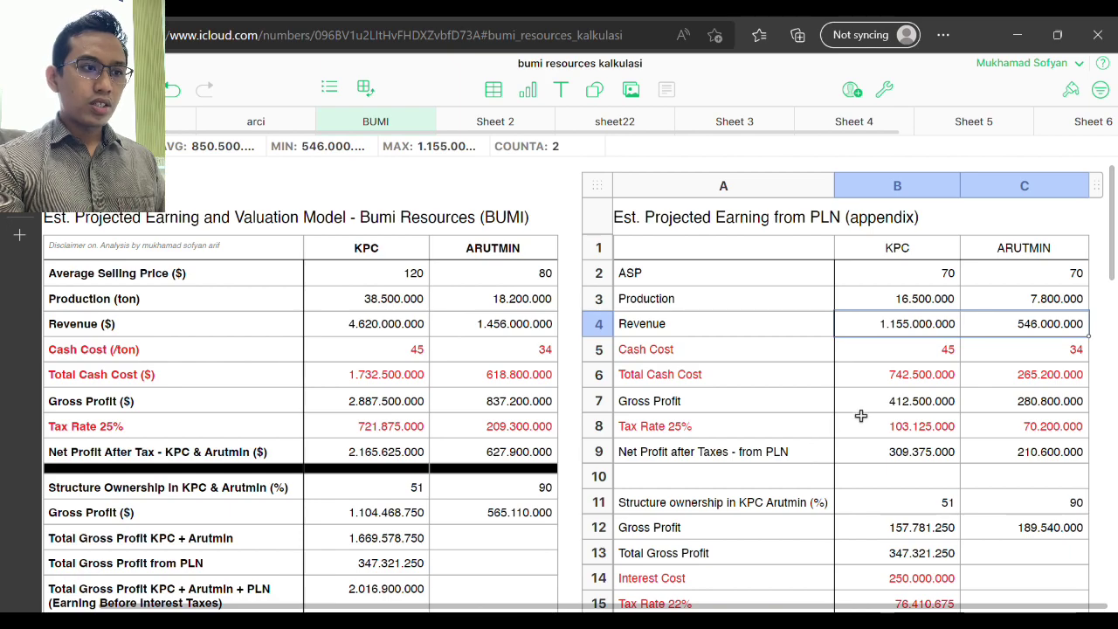
Step: Examine the cash cost and total cash cost rows for KPC and Arutmin in the PLN appendix table
{"action": "left_click_drag", "start_coordinate": [922, 358], "coordinate": [1057, 360]}
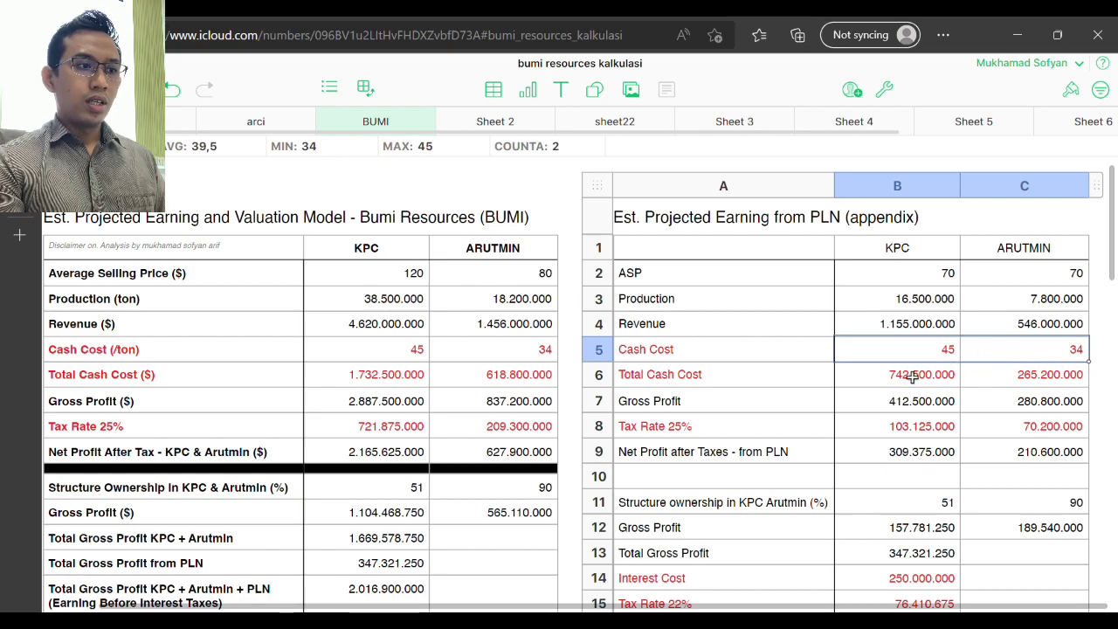
{"action": "left_click_drag", "start_coordinate": [892, 386], "coordinate": [1076, 385]}
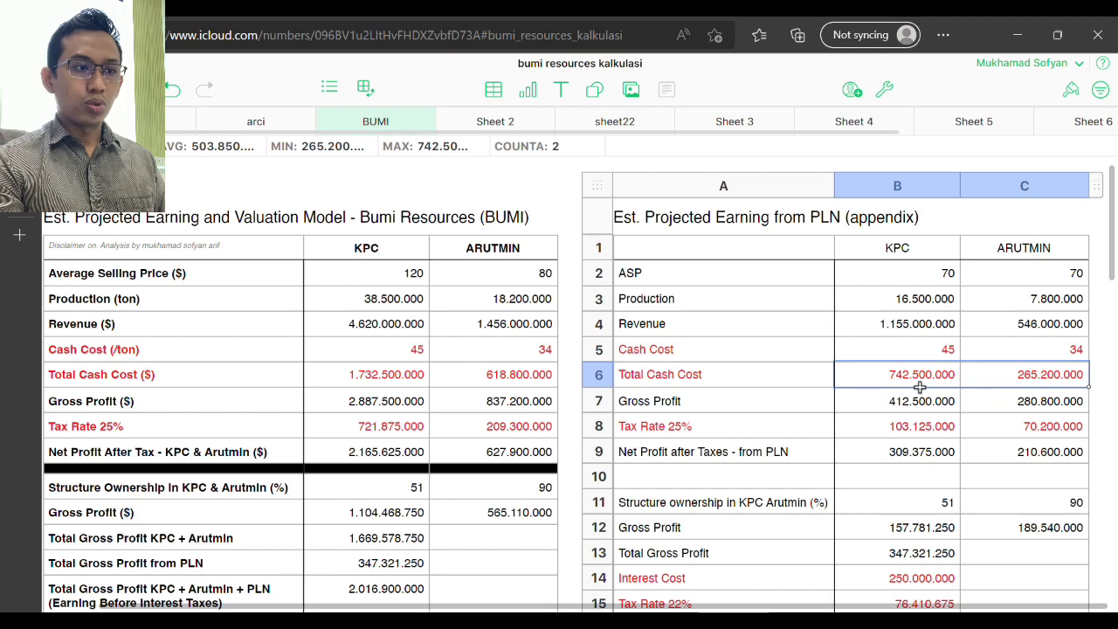
{"action": "left_click", "coordinate": [1035, 381]}
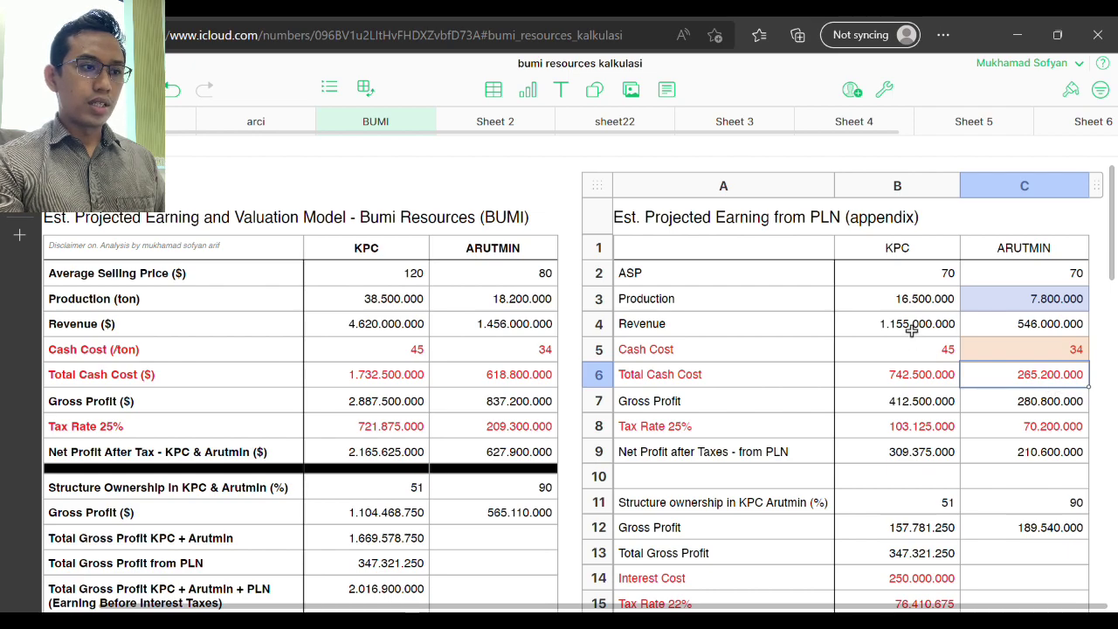
Step: Inspect the KPC and Arutmin gross profit cells in the PLN appendix table, including the revenue and cost cells they use
{"action": "left_click_drag", "start_coordinate": [913, 327], "coordinate": [923, 359]}
{"action": "left_click", "coordinate": [891, 403]}
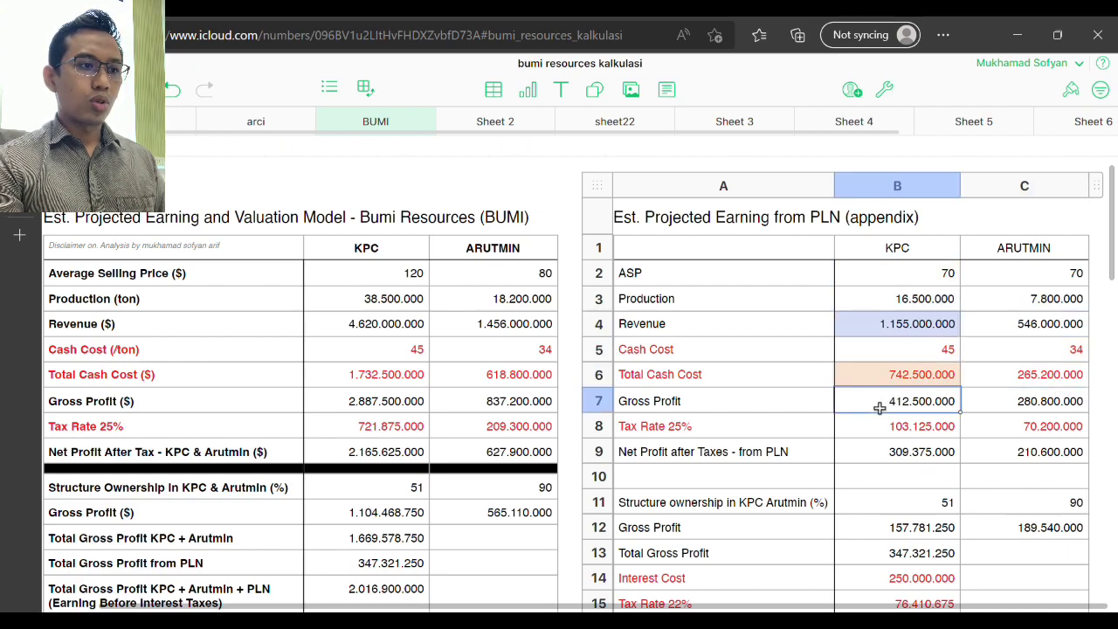
{"action": "left_click", "coordinate": [1007, 411], "text": "shift"}
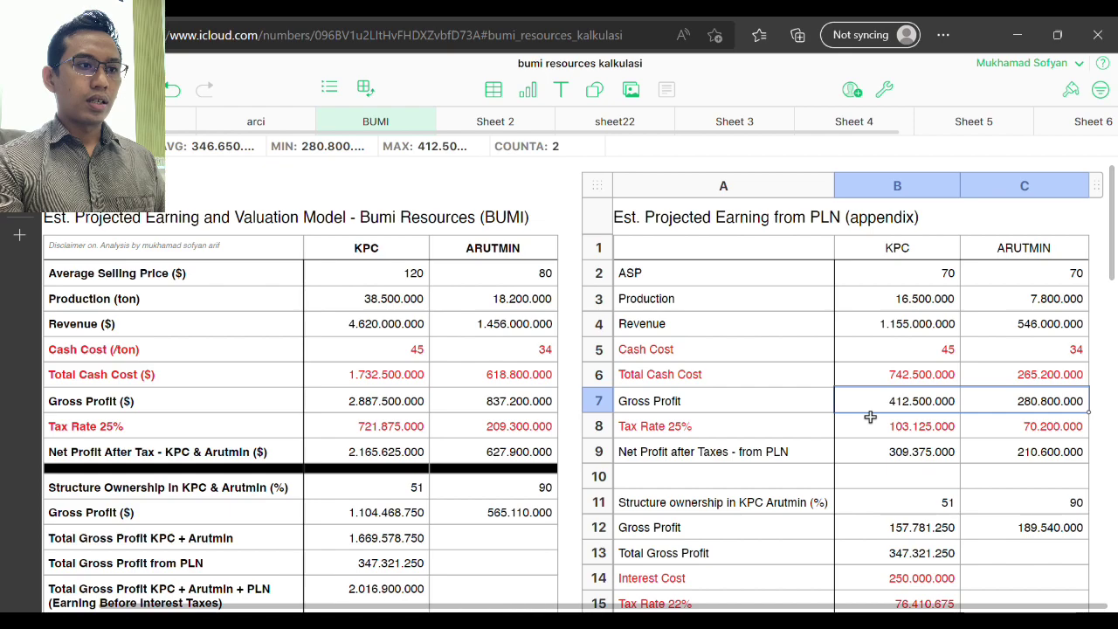
{"action": "left_click", "coordinate": [1052, 411]}
{"action": "left_click", "coordinate": [929, 403]}
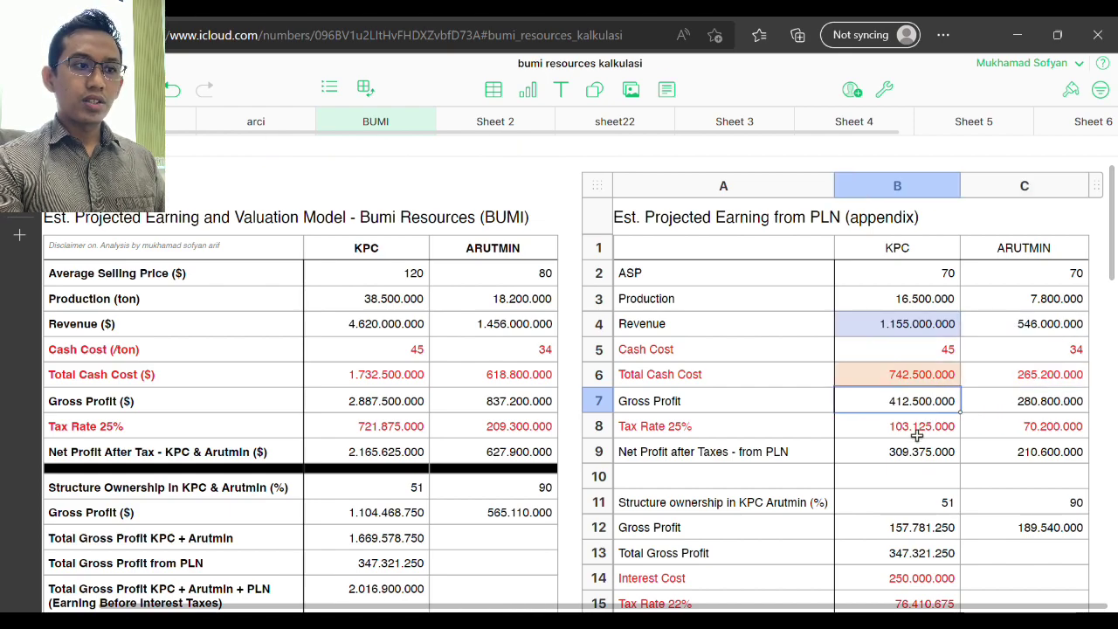
Step: Examine the 25% tax and net profit after taxes rows for KPC and Arutmin in the PLN appendix table
{"action": "left_click", "coordinate": [918, 430]}
{"action": "left_click", "coordinate": [1022, 431], "text": "shift"}
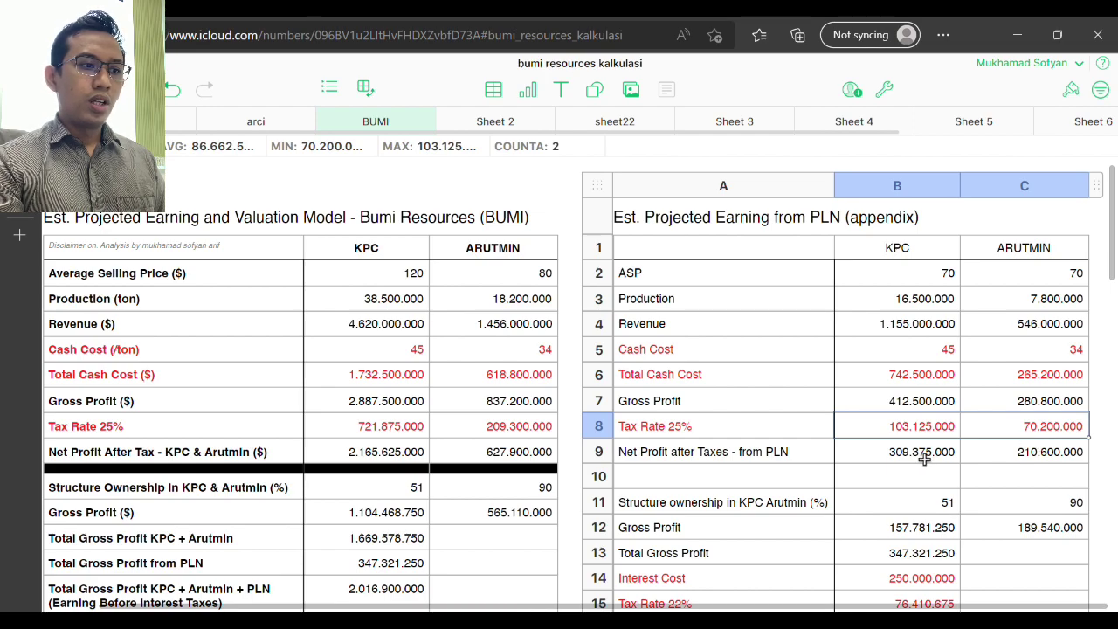
{"action": "left_click_drag", "start_coordinate": [908, 465], "coordinate": [998, 460]}
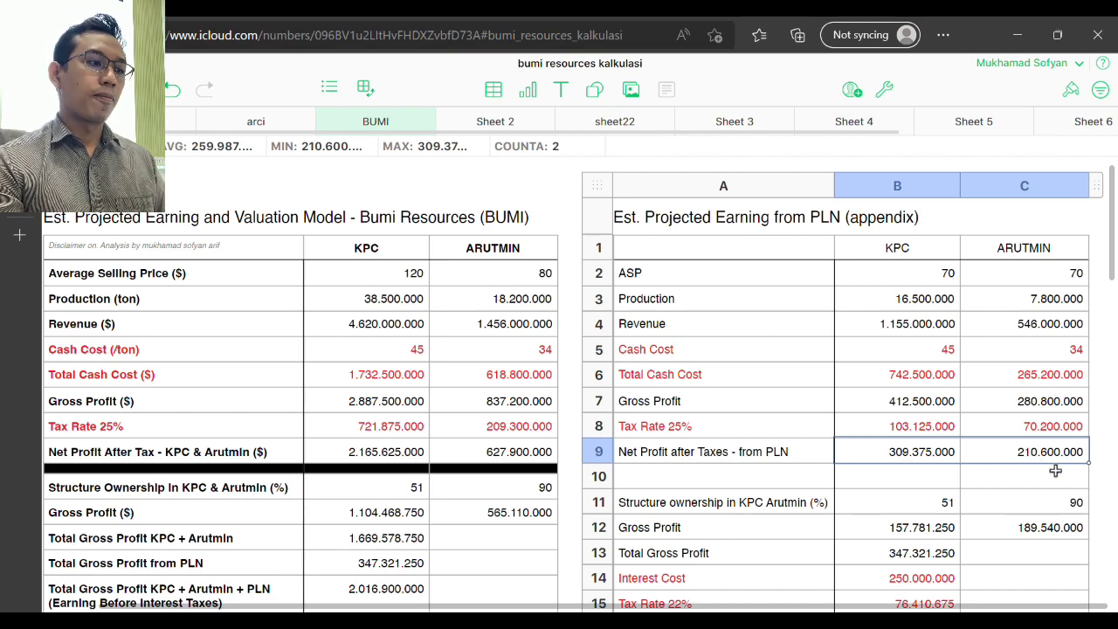
Step: Examine the ownership structure and gross profit rows for KPC and Arutmin in the PLN appendix table, including the cells feeding each gross profit
{"action": "scroll", "coordinate": [1055, 472], "scroll_direction": "down", "scroll_amount": 3}
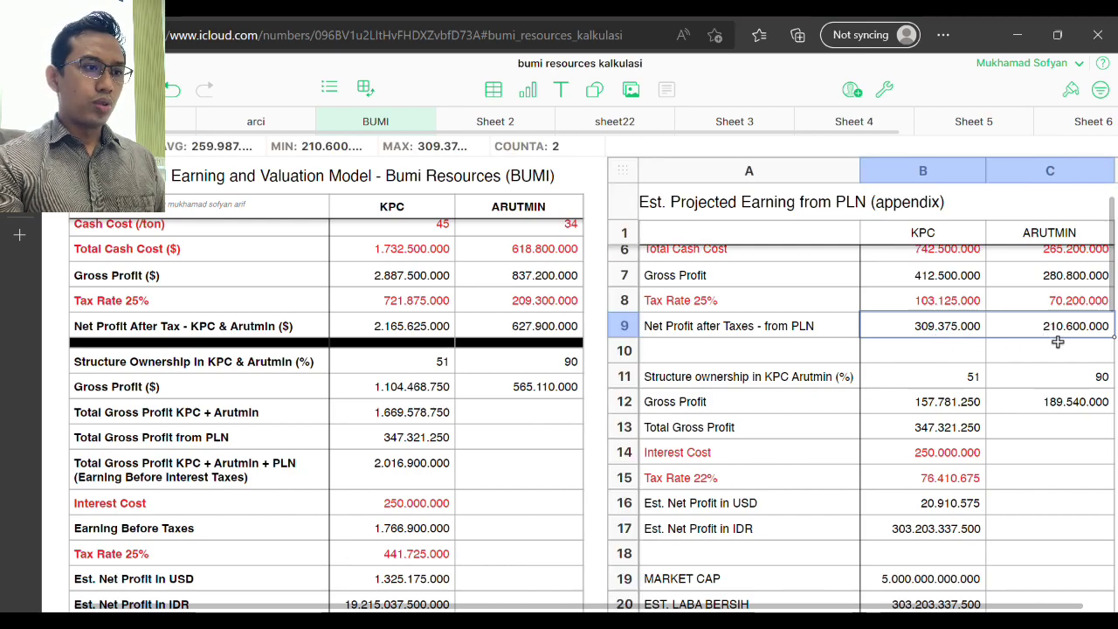
{"action": "left_click_drag", "start_coordinate": [964, 386], "coordinate": [1056, 390]}
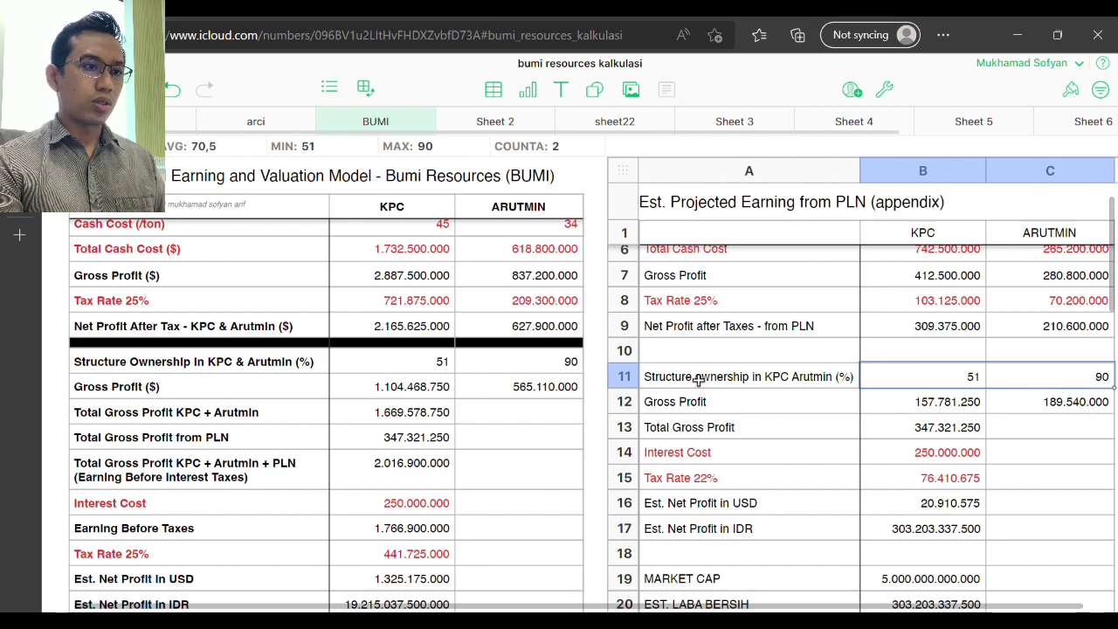
{"action": "left_click", "coordinate": [958, 415]}
{"action": "left_click", "coordinate": [1047, 423], "text": "shift"}
{"action": "left_click_drag", "start_coordinate": [953, 327], "coordinate": [954, 387]}
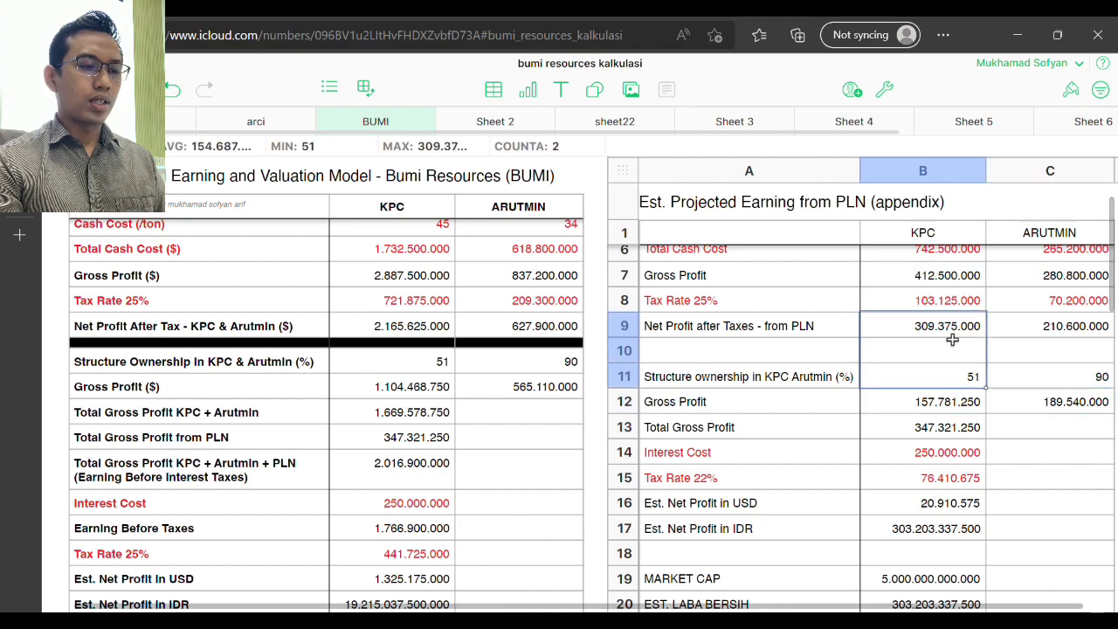
{"action": "left_click", "coordinate": [957, 412]}
{"action": "left_click", "coordinate": [1070, 331]}
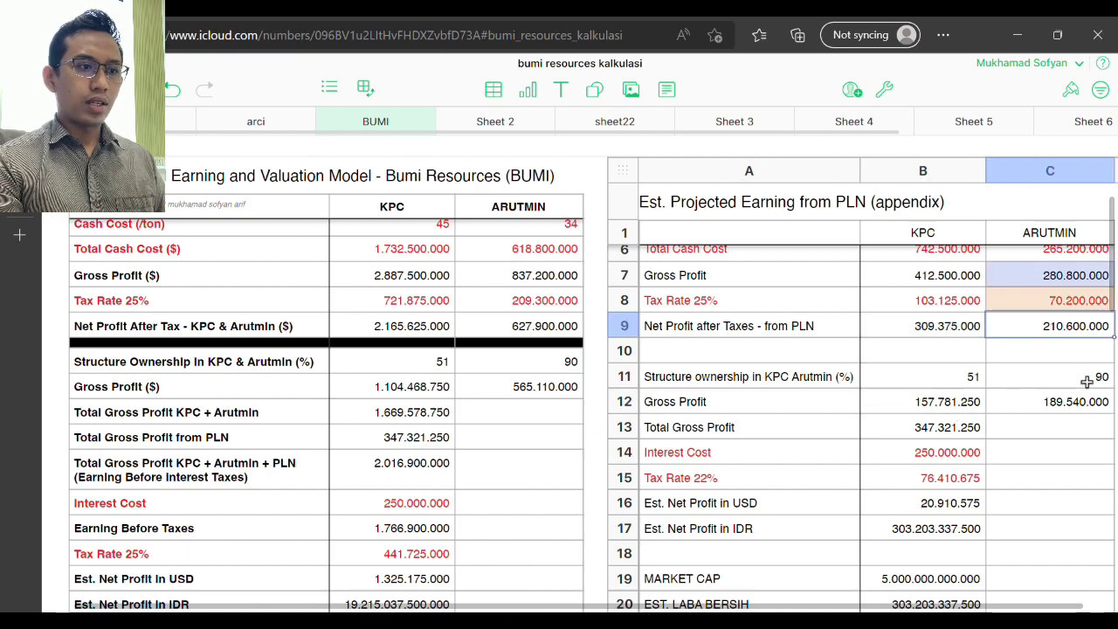
{"action": "left_click", "coordinate": [1091, 387]}
{"action": "left_click", "coordinate": [1080, 413]}
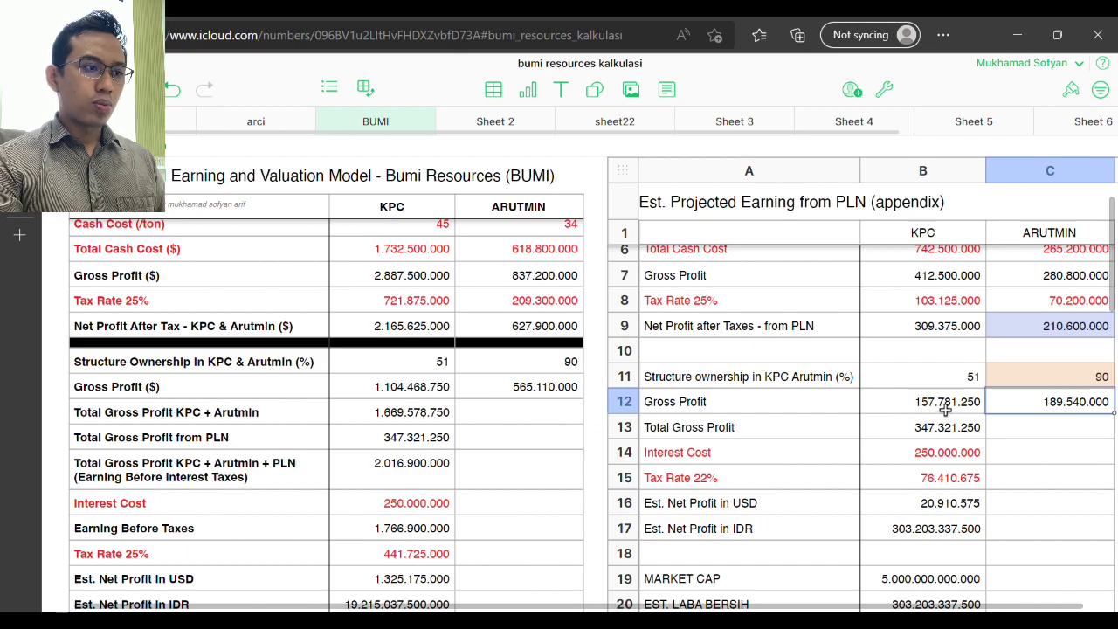
Step: Inspect the appendix's total gross profit formula and trace it to the total gross profit from PLN in the main BUMI table
{"action": "left_click_drag", "start_coordinate": [943, 410], "coordinate": [1083, 408]}
{"action": "left_click", "coordinate": [978, 432]}
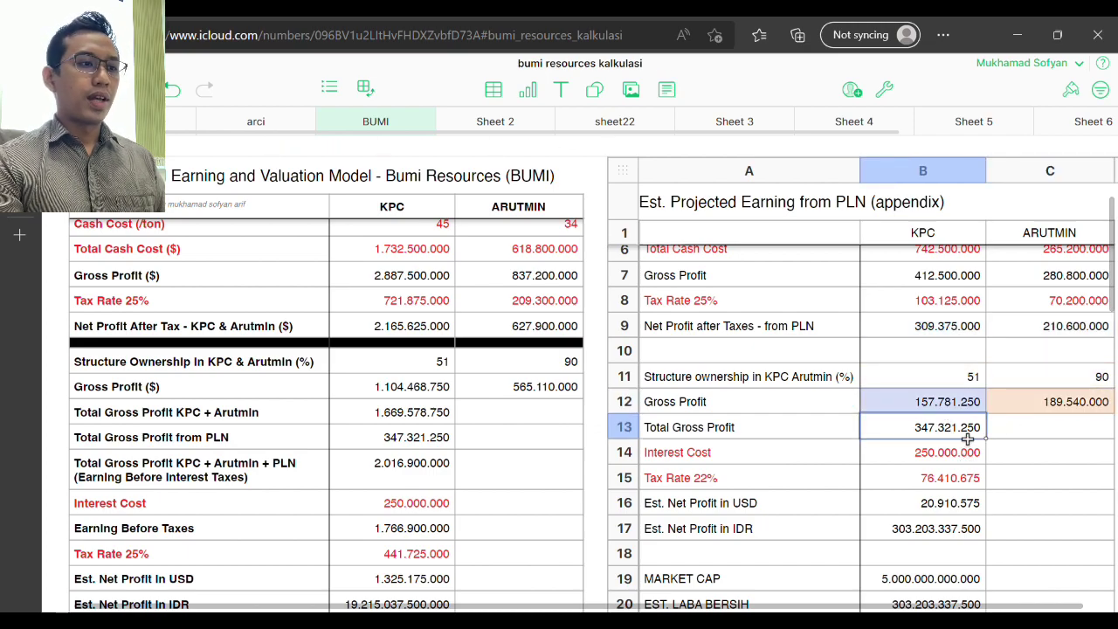
{"action": "double_click", "coordinate": [915, 434]}
{"action": "left_click", "coordinate": [1023, 430]}
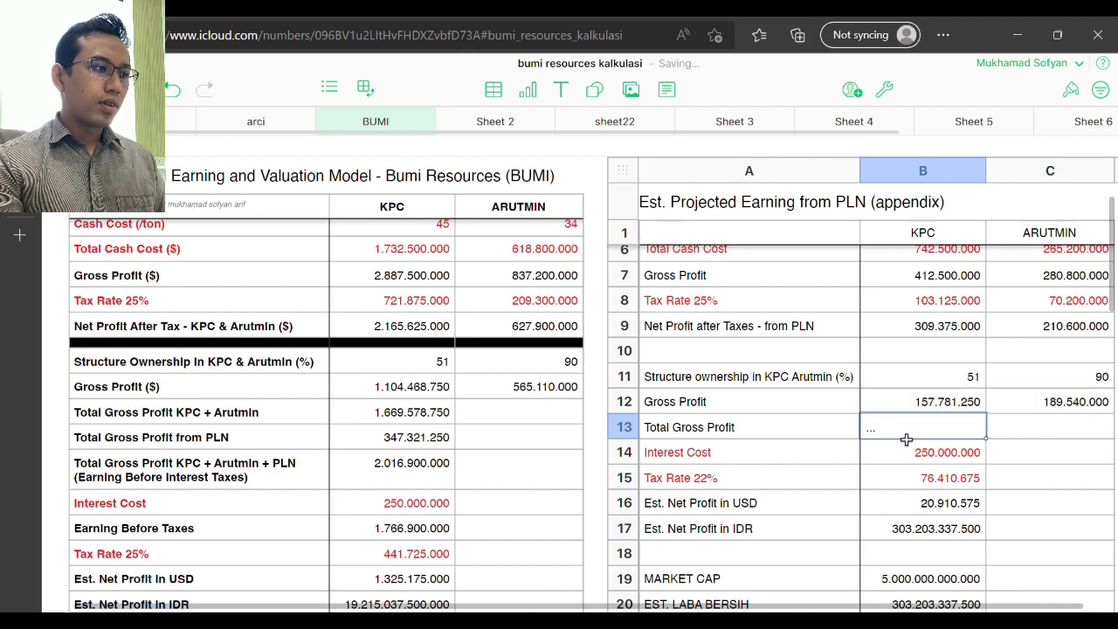
{"action": "left_click", "coordinate": [387, 439]}
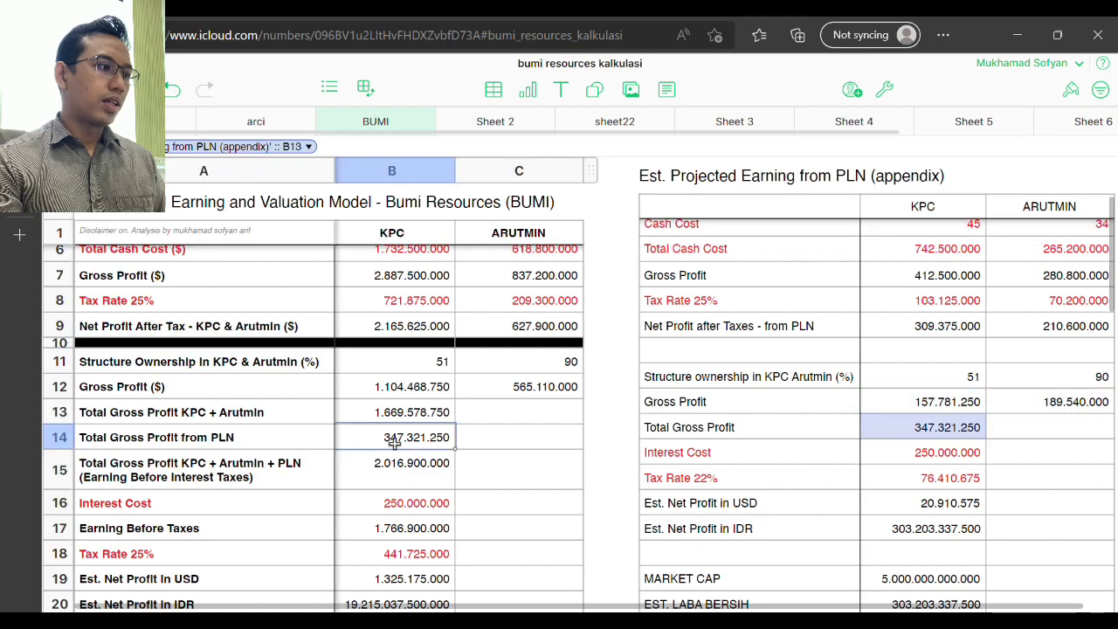
Step: Examine how the KPC + Arutmin and PLN gross profits combine into earnings before interest and taxes in the main table
{"action": "left_click_drag", "start_coordinate": [412, 417], "coordinate": [408, 446]}
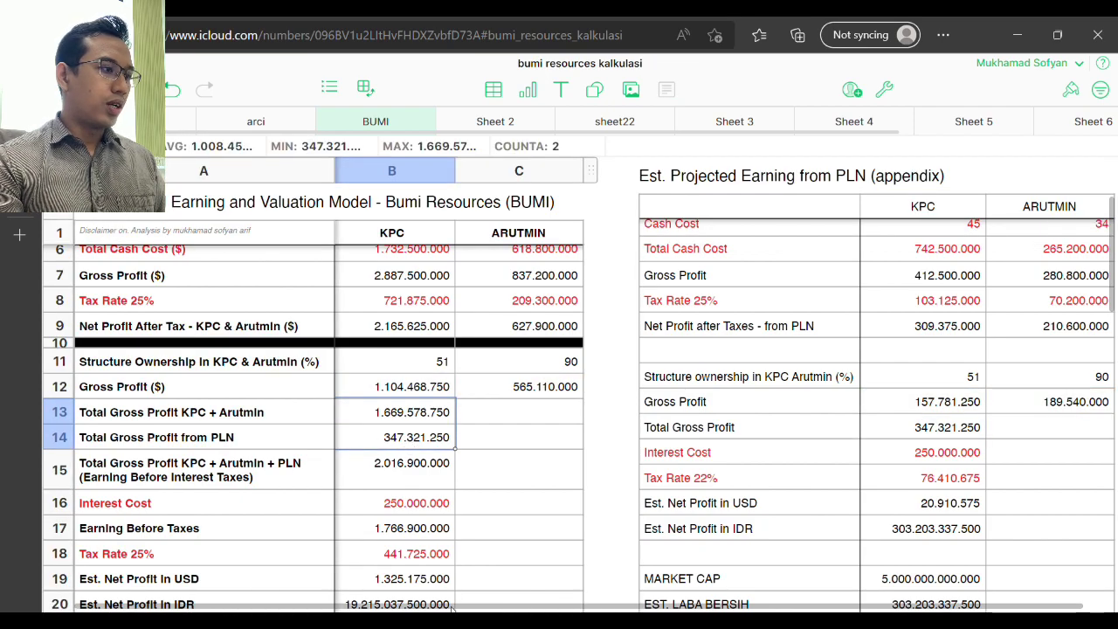
{"action": "scroll", "coordinate": [452, 610], "scroll_direction": "left", "scroll_amount": 1}
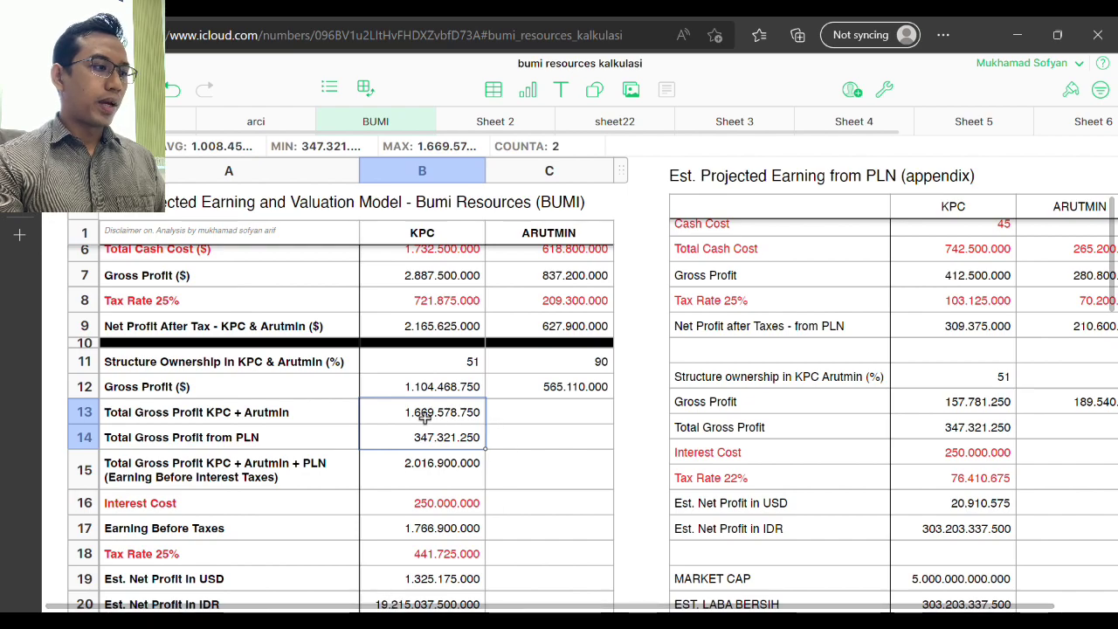
{"action": "left_click", "coordinate": [419, 444]}
{"action": "left_click", "coordinate": [420, 416]}
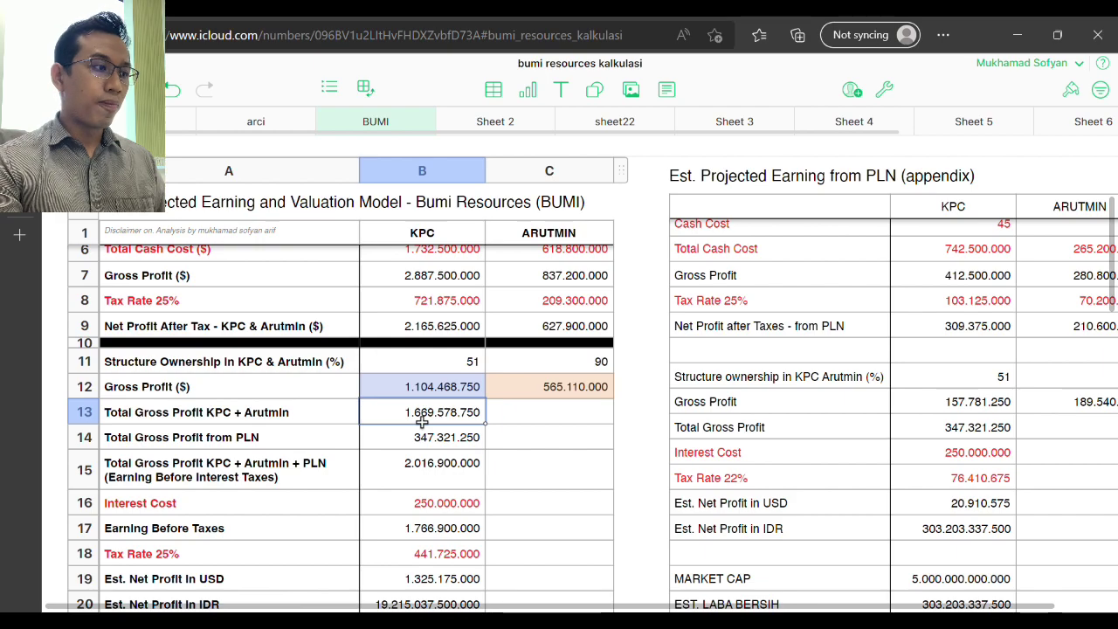
{"action": "left_click", "coordinate": [454, 479]}
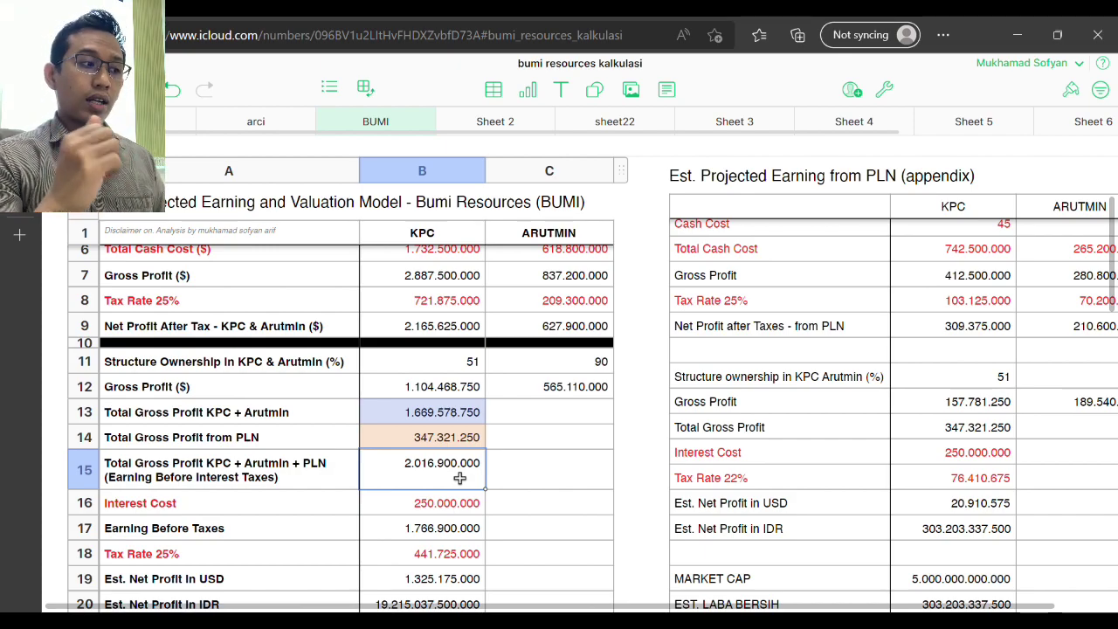
Step: Inspect how interest cost is deducted from the combined total gross profit to give earnings before taxes
{"action": "left_click", "coordinate": [422, 515]}
{"action": "left_click", "coordinate": [436, 471]}
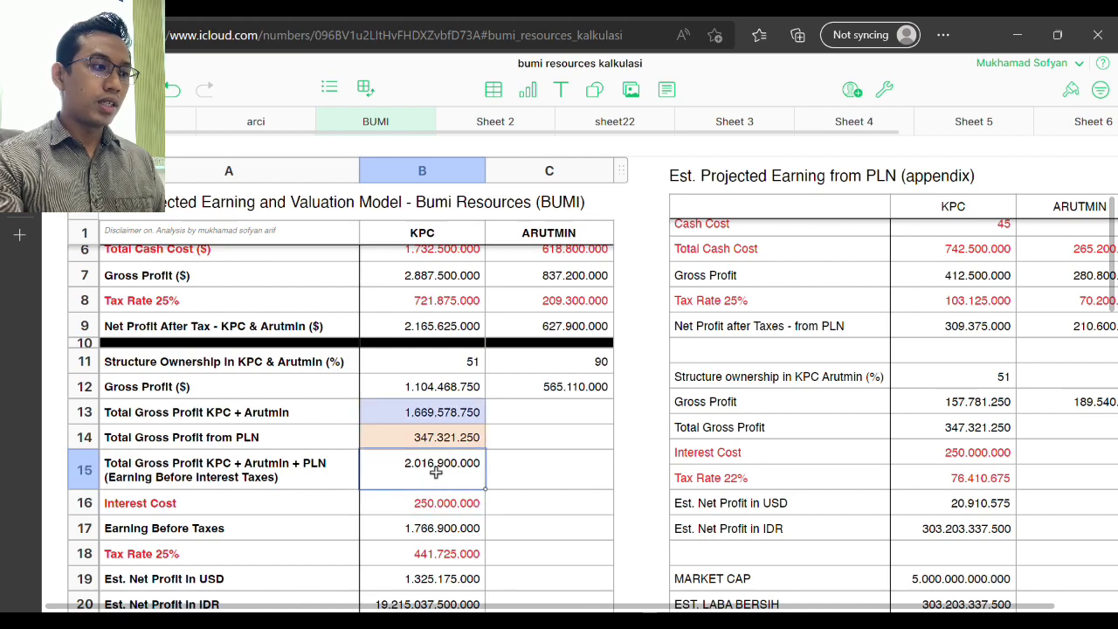
{"action": "left_click", "coordinate": [456, 514]}
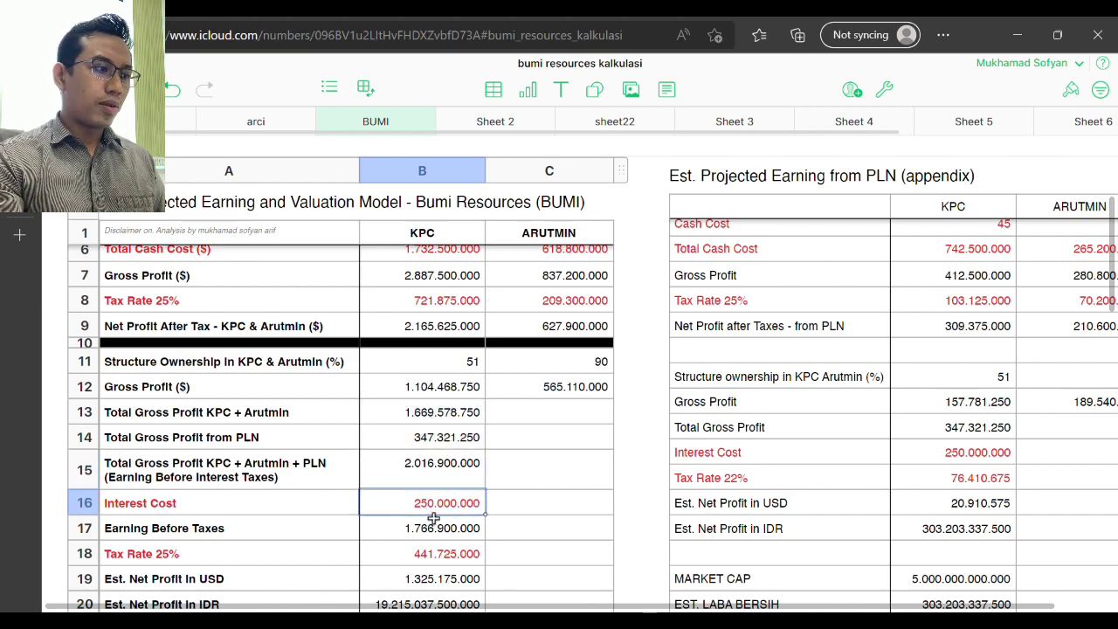
{"action": "left_click", "coordinate": [431, 538]}
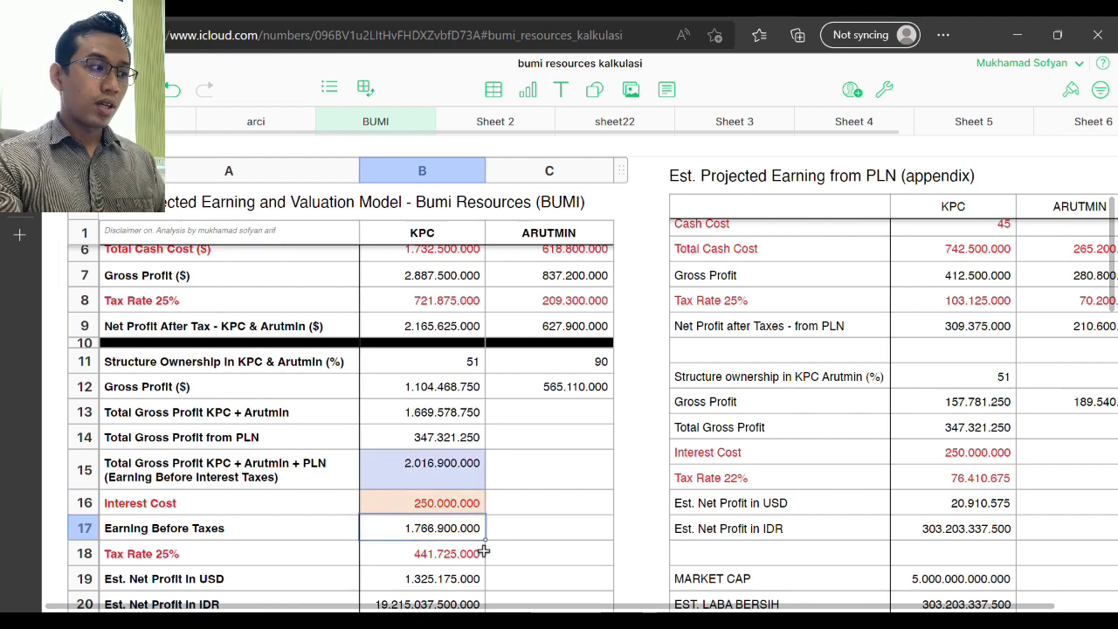
Step: Examine the 25% tax on earnings before taxes and the estimated net profit in USD derived from it
{"action": "scroll", "coordinate": [483, 552], "scroll_direction": "down", "scroll_amount": 3}
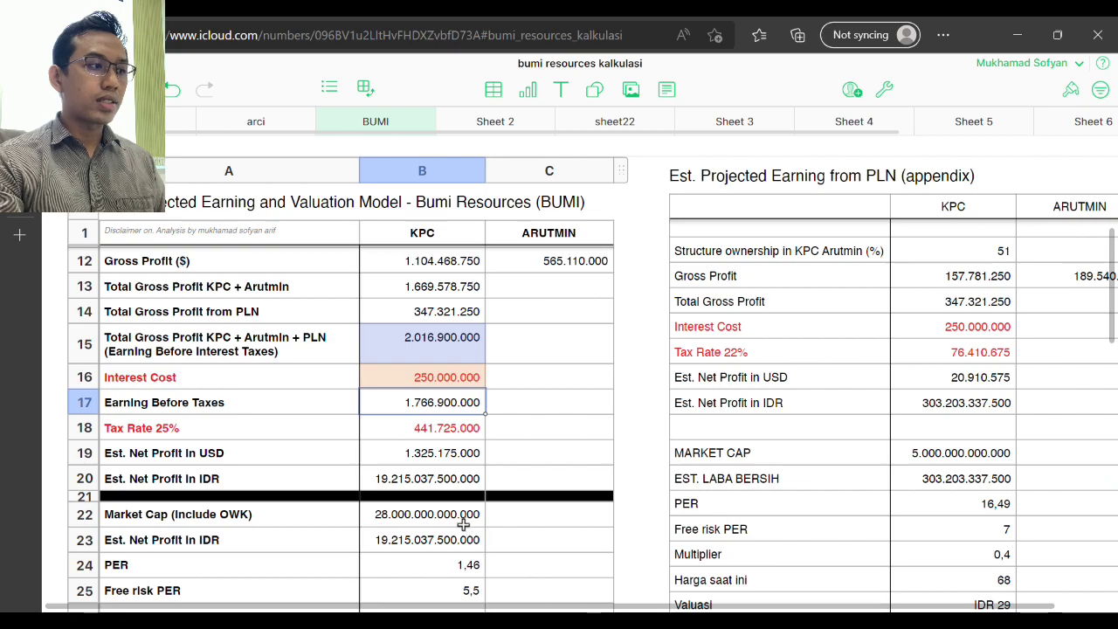
{"action": "left_click", "coordinate": [421, 436]}
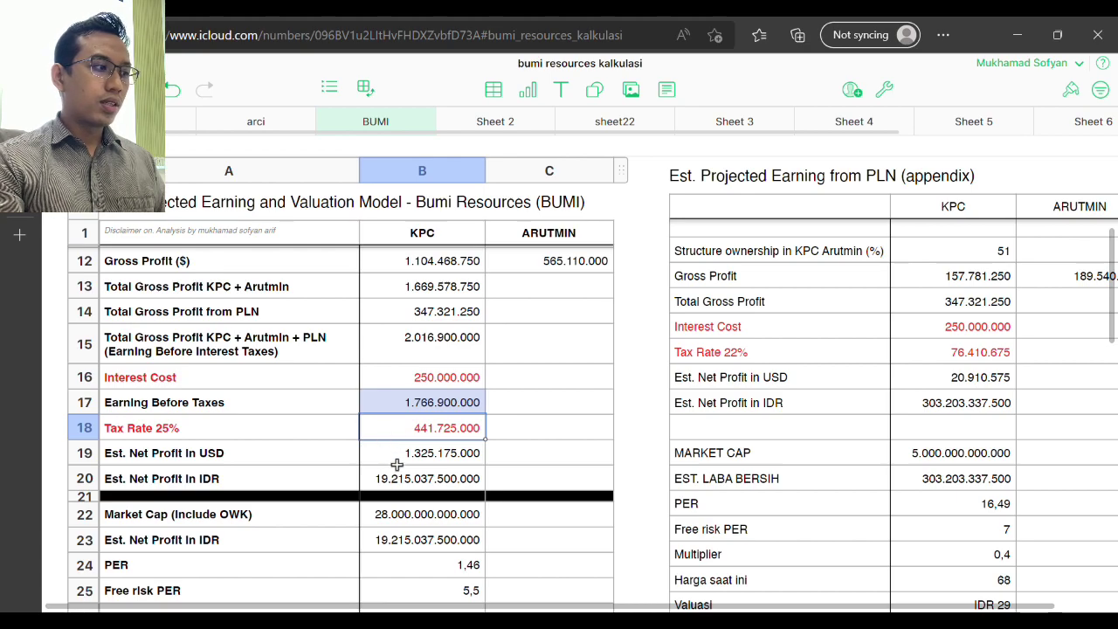
{"action": "left_click_drag", "start_coordinate": [401, 464], "coordinate": [489, 476]}
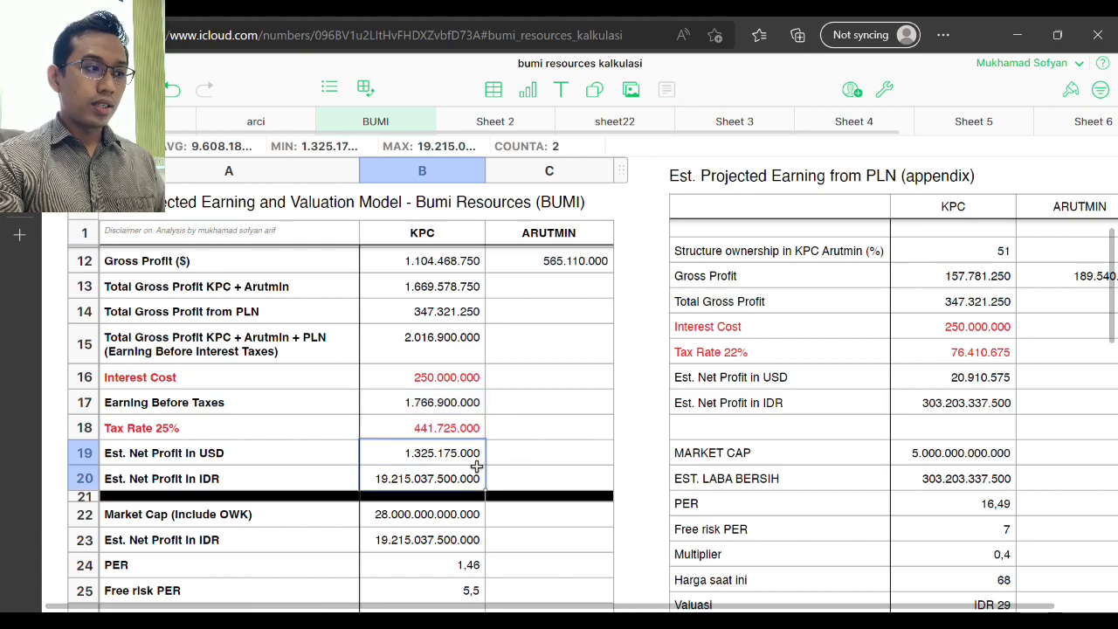
{"action": "left_click", "coordinate": [478, 466]}
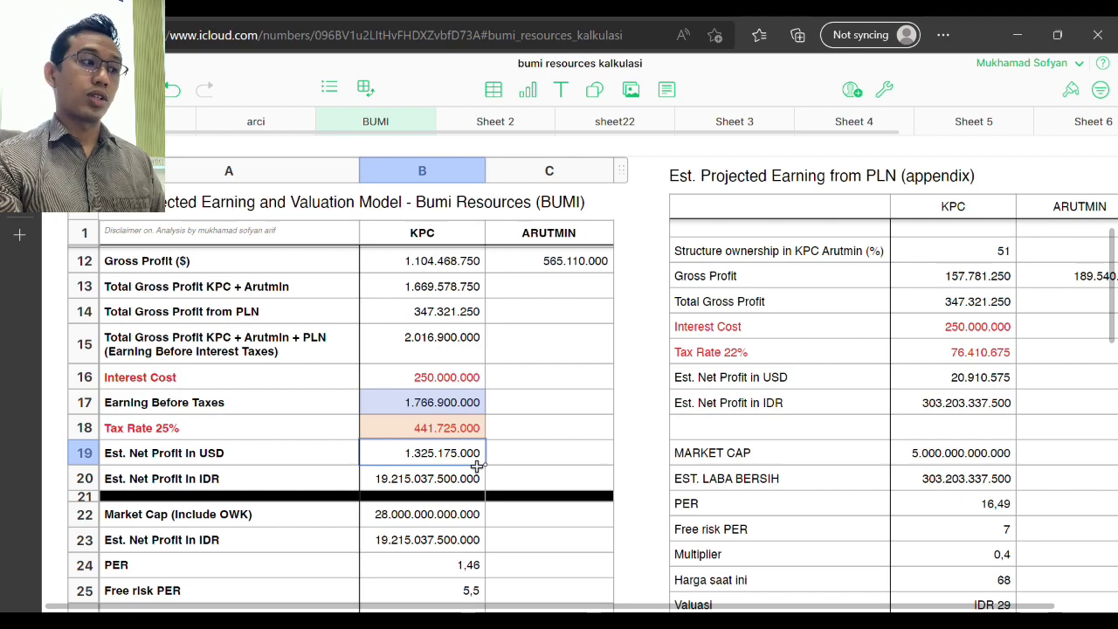
Step: Inspect the formulas behind the estimated net profit in IDR and in USD in the main table
{"action": "left_click", "coordinate": [425, 480]}
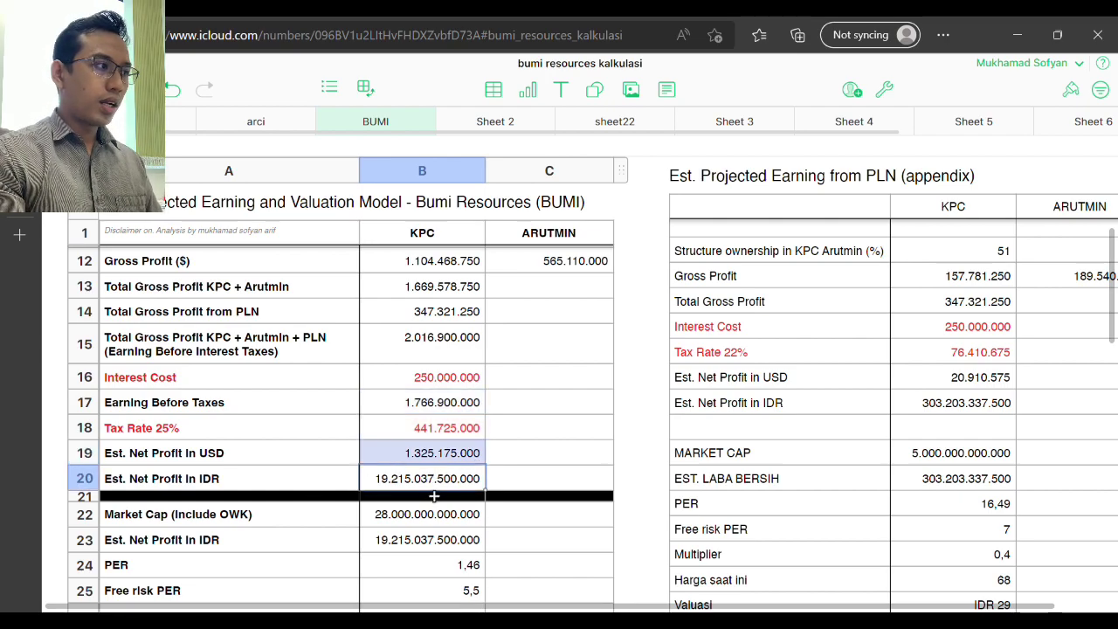
{"action": "double_click", "coordinate": [429, 486]}
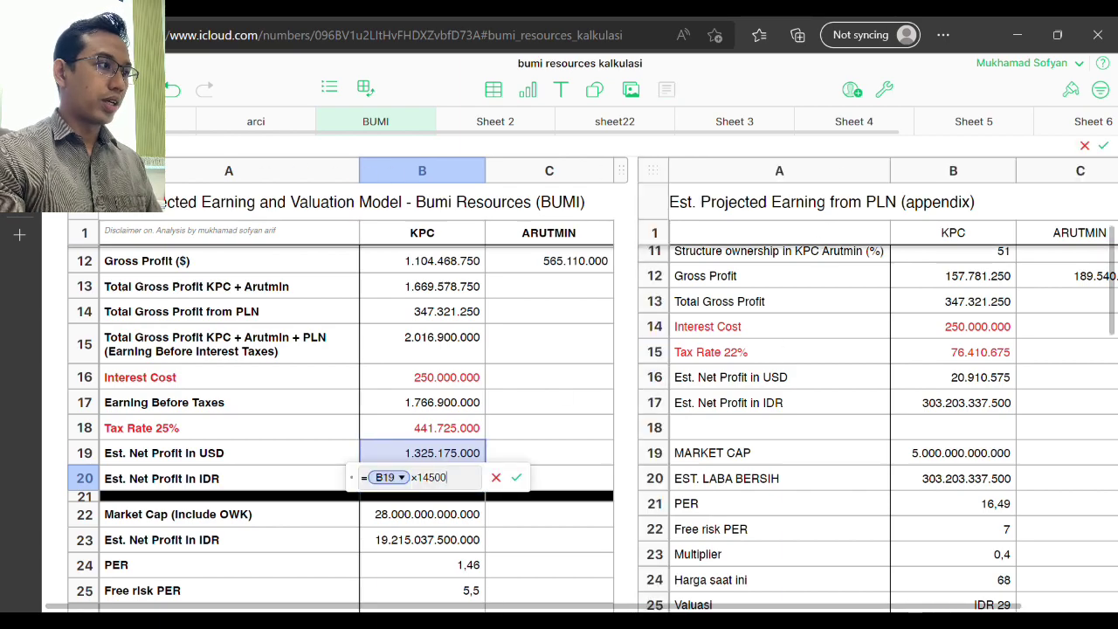
{"action": "left_click", "coordinate": [517, 478]}
{"action": "double_click", "coordinate": [419, 452]}
{"action": "type", "text": "+"}
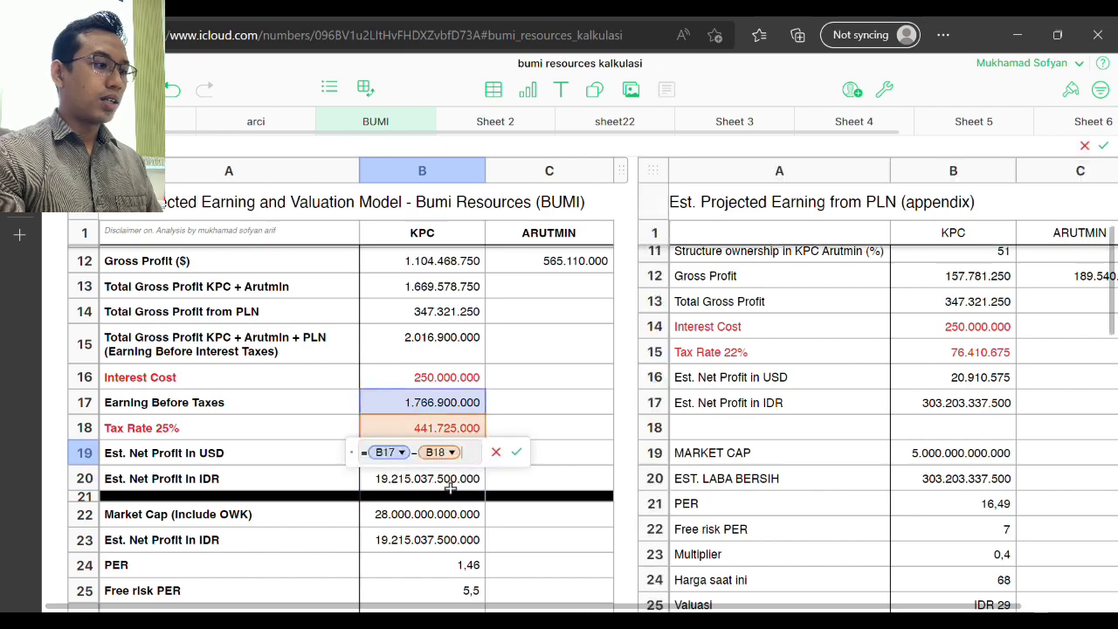
{"action": "left_click", "coordinate": [447, 482]}
{"action": "left_click", "coordinate": [535, 453]}
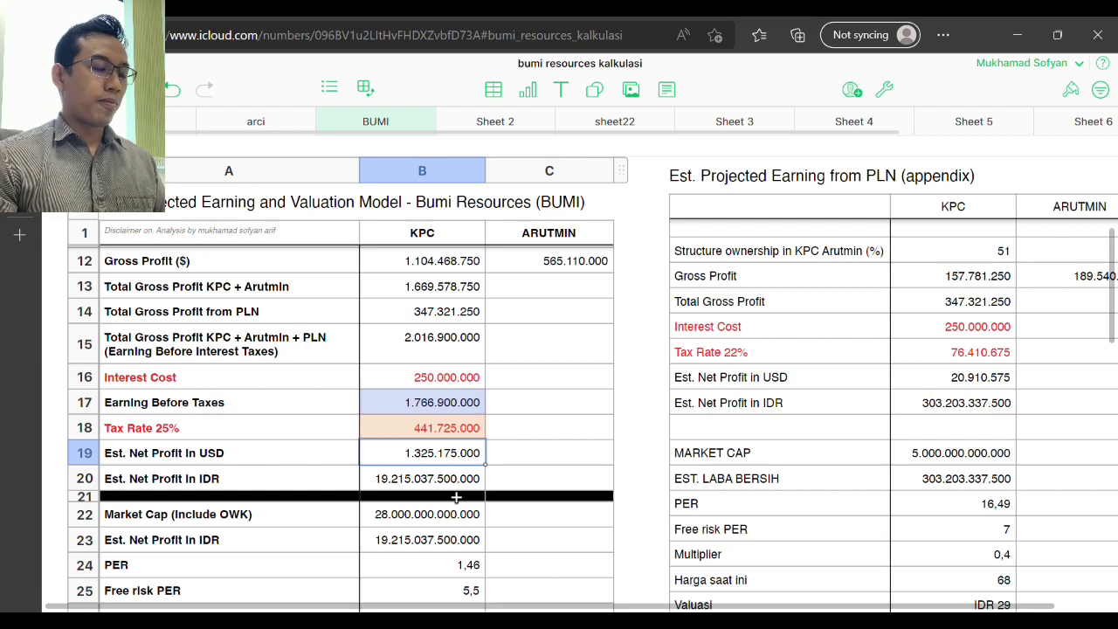
Step: Examine the market cap including OWK, the estimated net profit in IDR, and the PER calculated from them
{"action": "scroll", "coordinate": [455, 497], "scroll_direction": "down", "scroll_amount": 1}
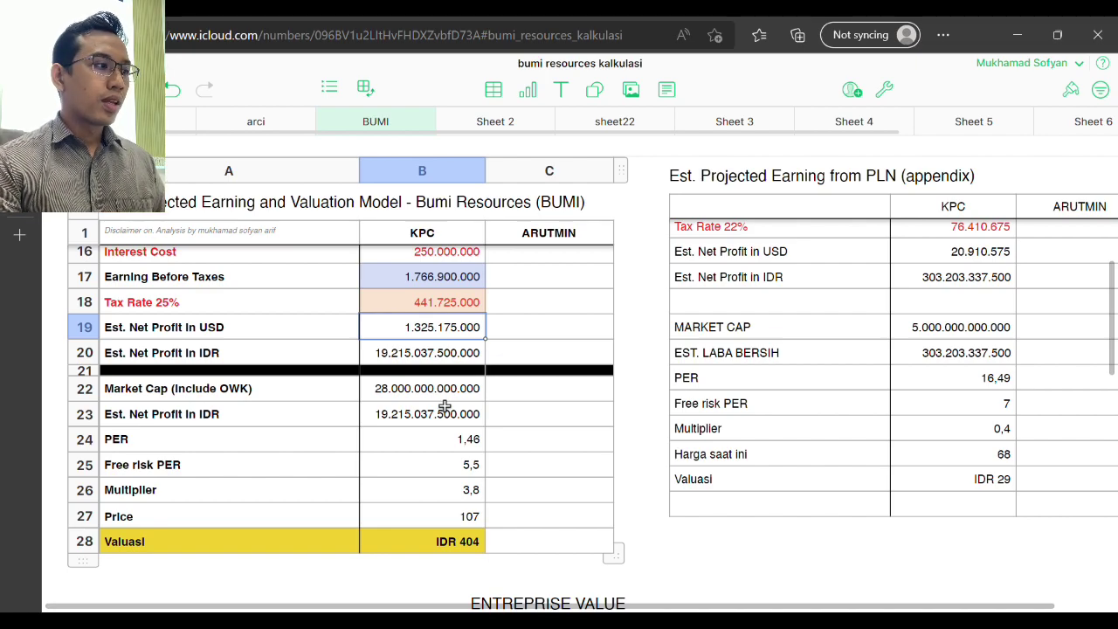
{"action": "left_click", "coordinate": [265, 398]}
{"action": "left_click", "coordinate": [444, 399]}
{"action": "scroll", "coordinate": [511, 409], "scroll_direction": "up", "scroll_amount": 1}
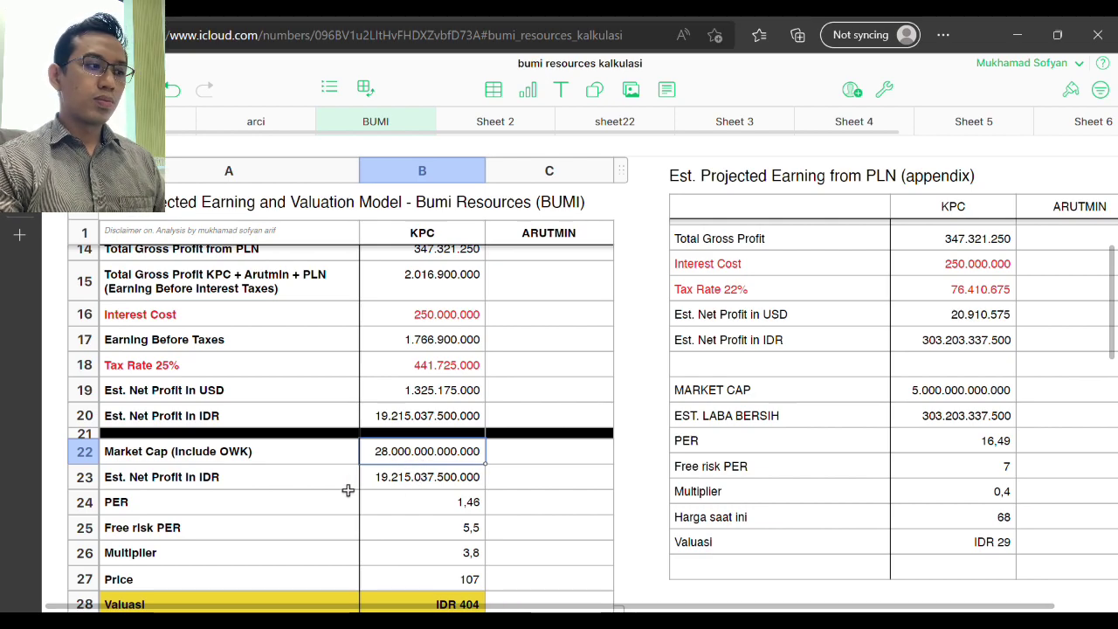
{"action": "left_click", "coordinate": [403, 480]}
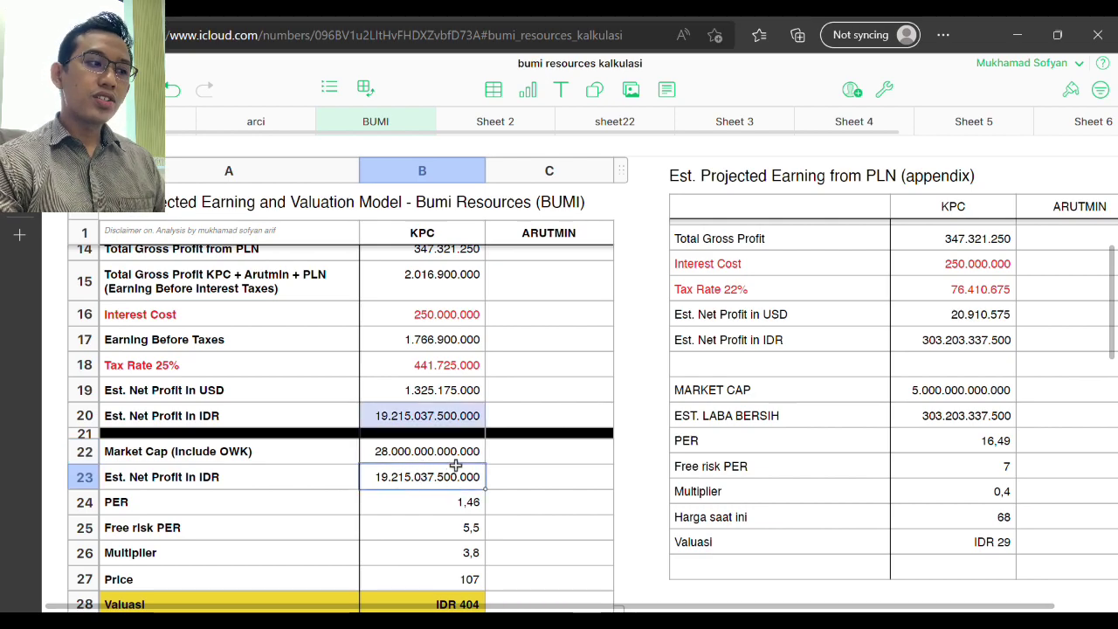
{"action": "left_click", "coordinate": [418, 511]}
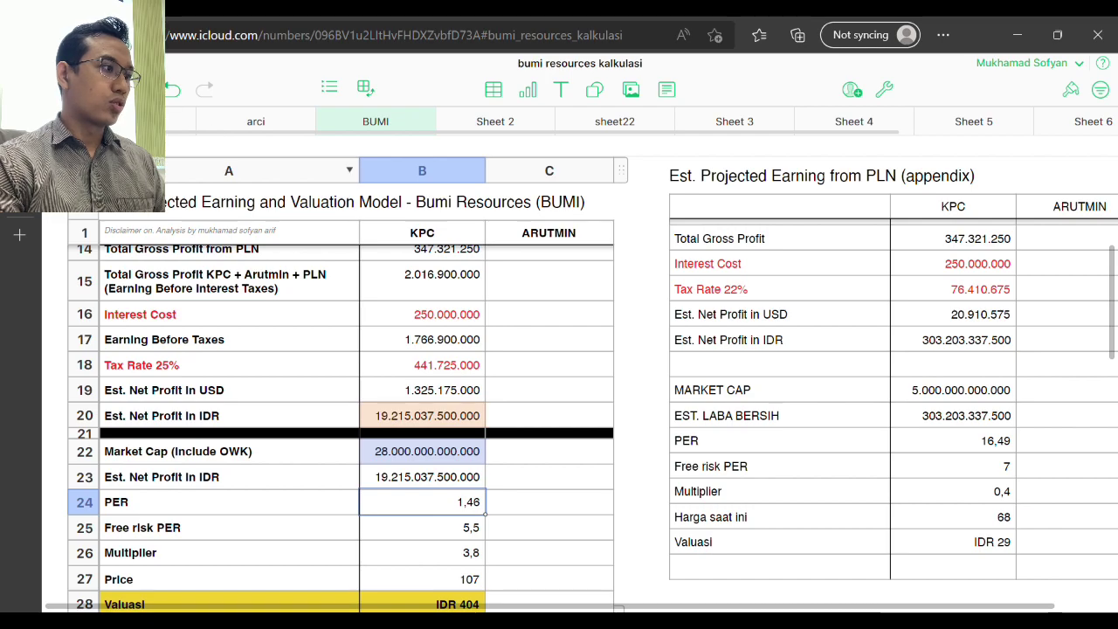
Step: Enlarge the valuation rows of the BUMI table and set the Free risk PER to 7
{"action": "left_click", "coordinate": [96, 89]}
{"action": "left_click", "coordinate": [87, 275]}
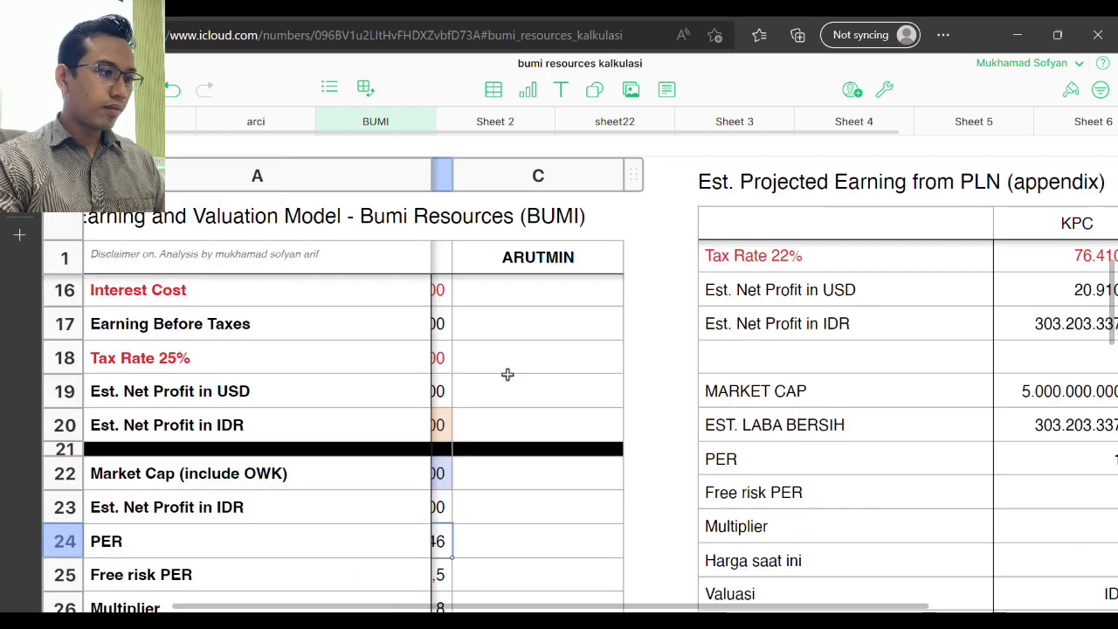
{"action": "left_click_drag", "start_coordinate": [569, 609], "coordinate": [461, 545]}
{"action": "scroll", "coordinate": [527, 499], "scroll_direction": "down", "scroll_amount": 3}
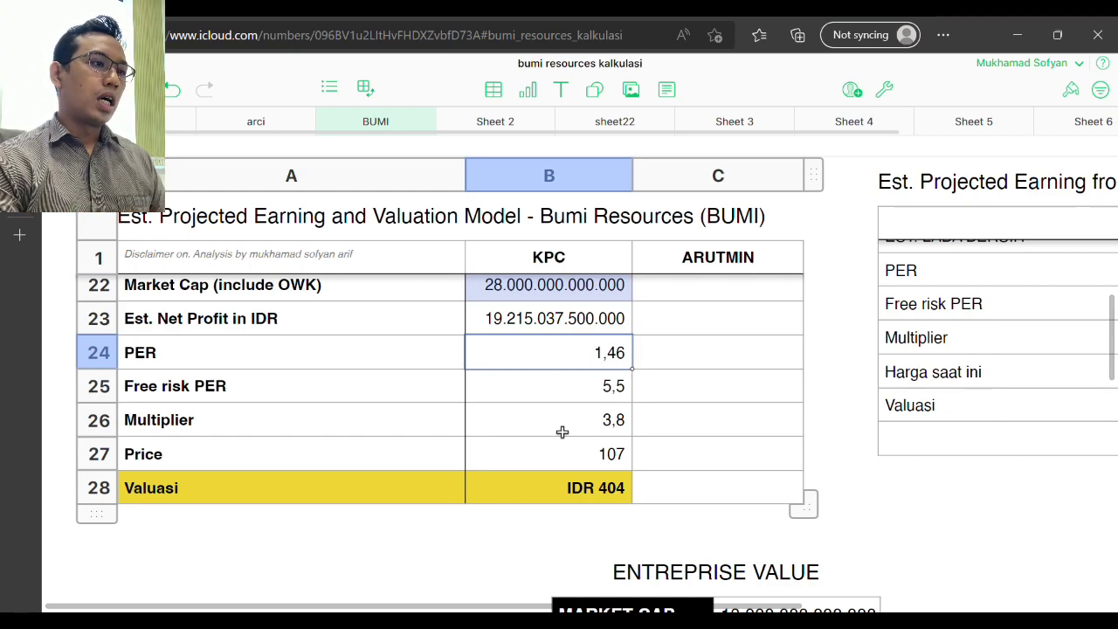
{"action": "left_click", "coordinate": [580, 390]}
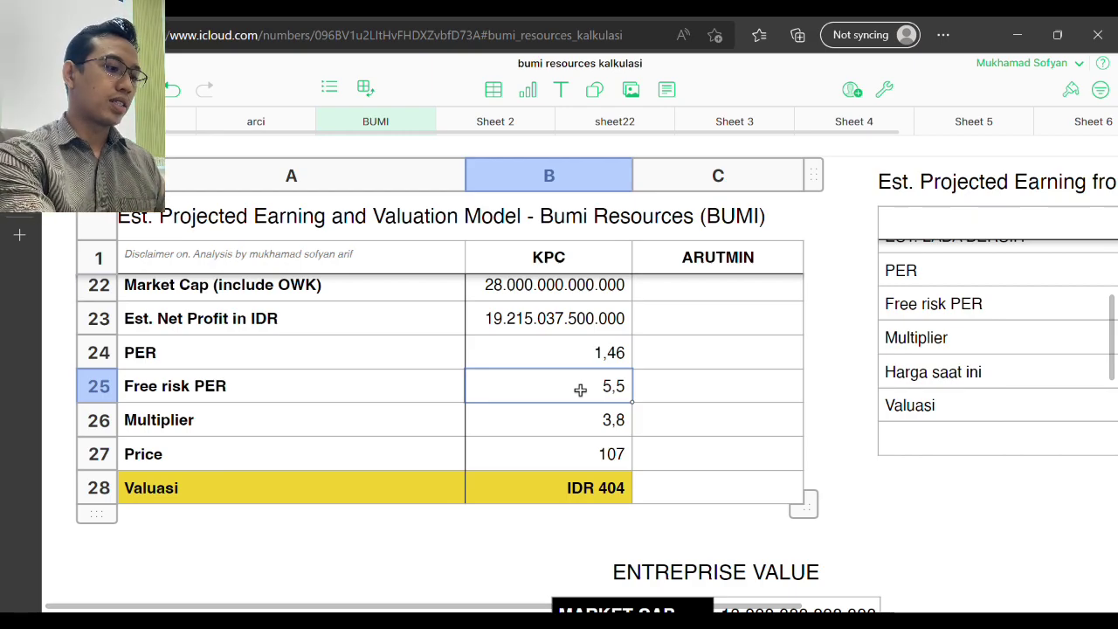
{"action": "type", "text": "7"}
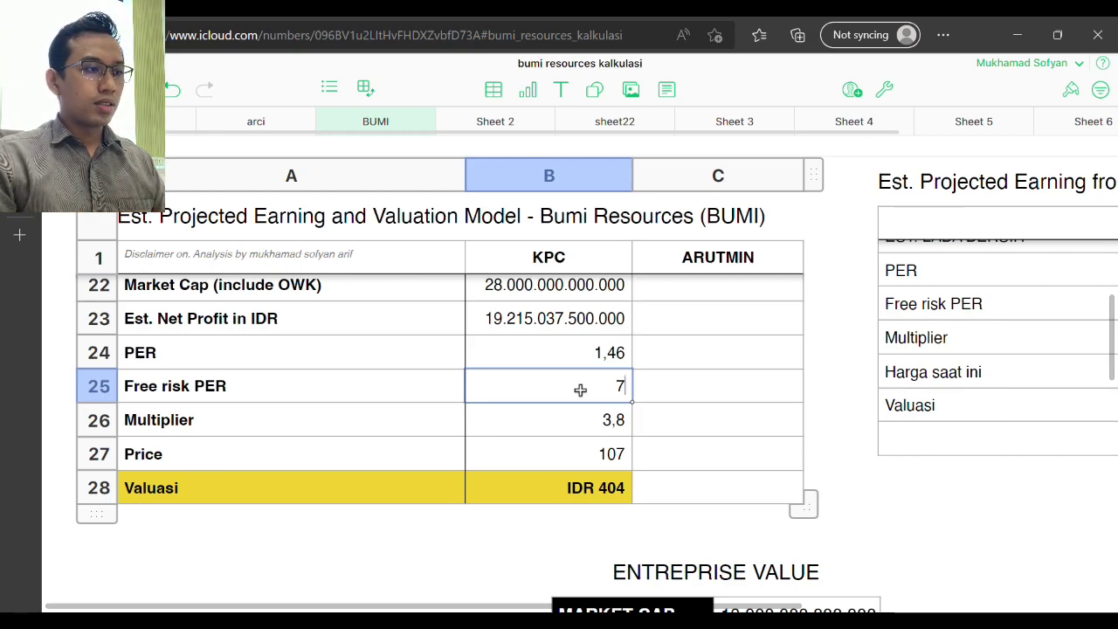
{"action": "key", "text": "Return"}
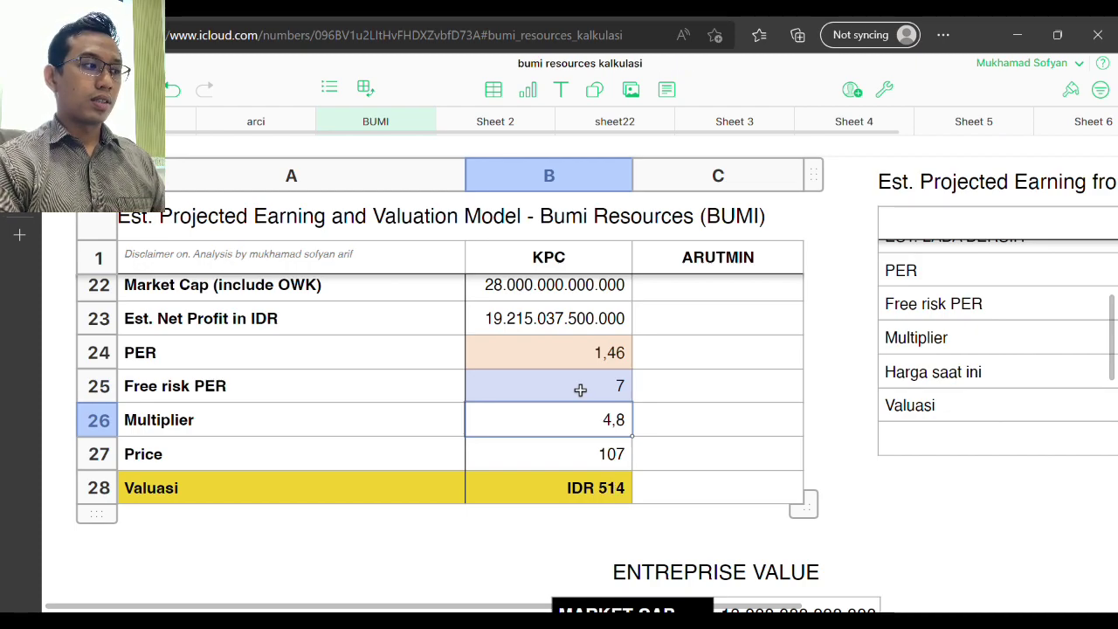
Step: Inspect the PER, multiplier and price cells and how they feed the Valuasi result in the BUMI table
{"action": "left_click", "coordinate": [615, 358]}
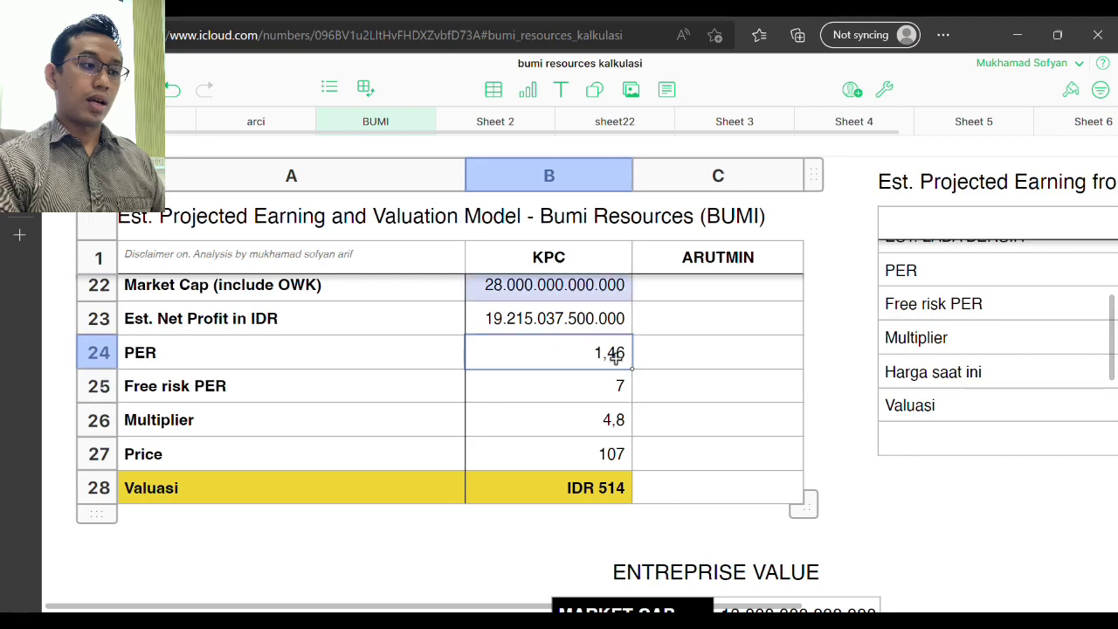
{"action": "left_click", "coordinate": [620, 433]}
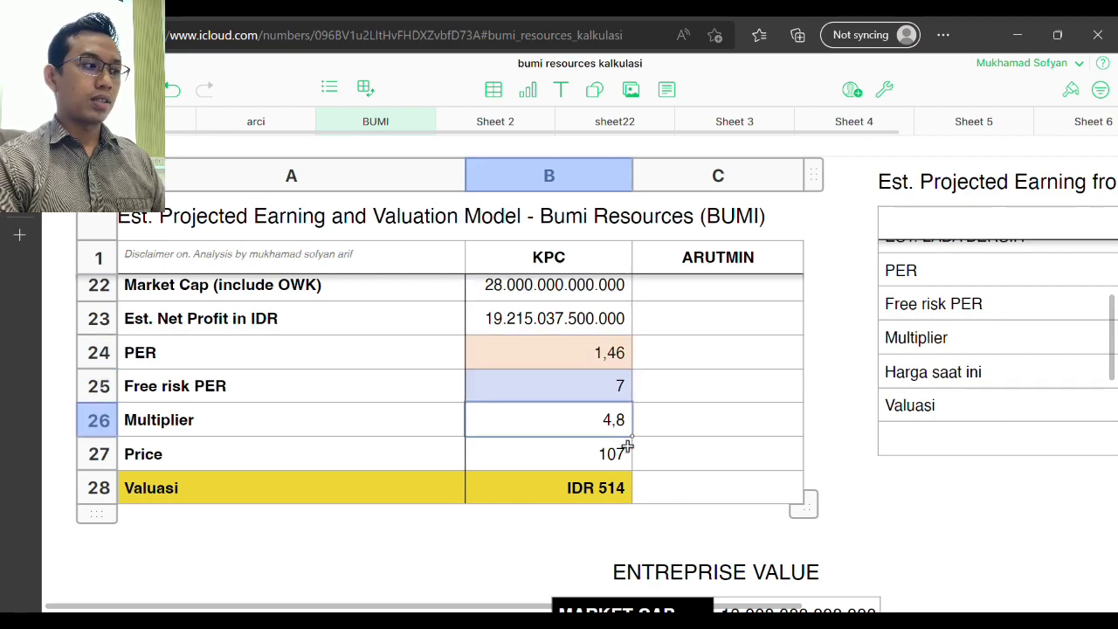
{"action": "left_click", "coordinate": [616, 465]}
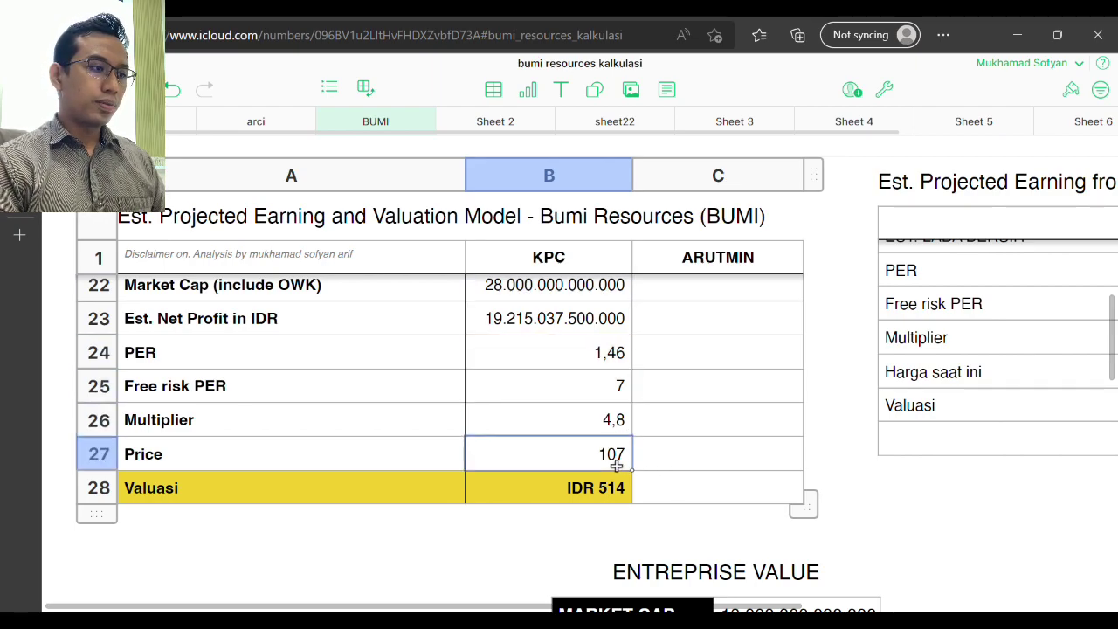
{"action": "left_click", "coordinate": [617, 466]}
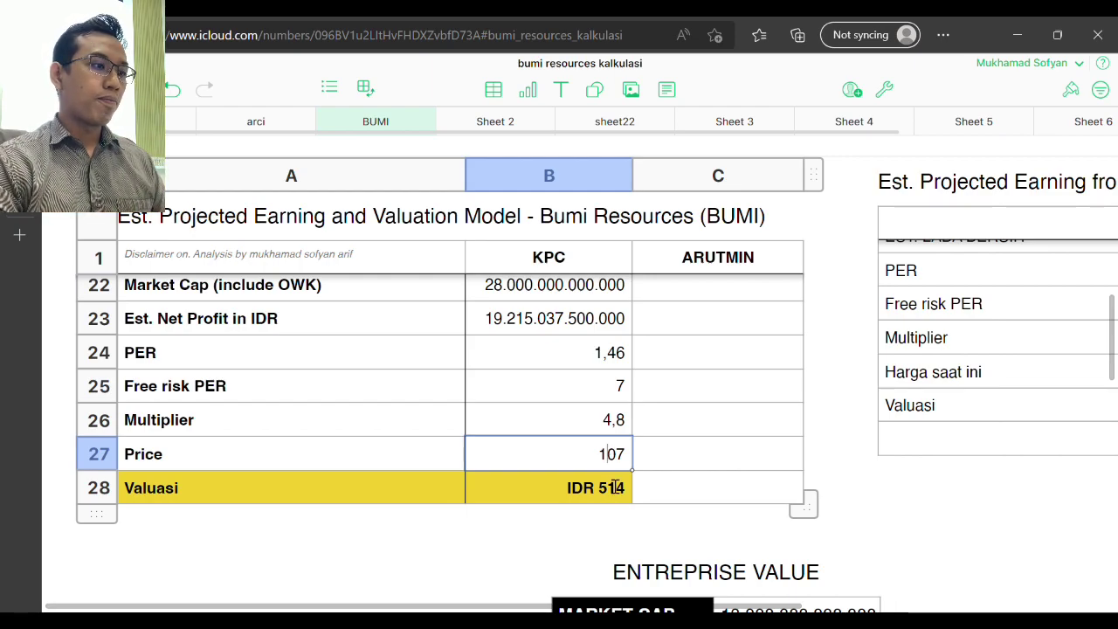
{"action": "left_click", "coordinate": [613, 496]}
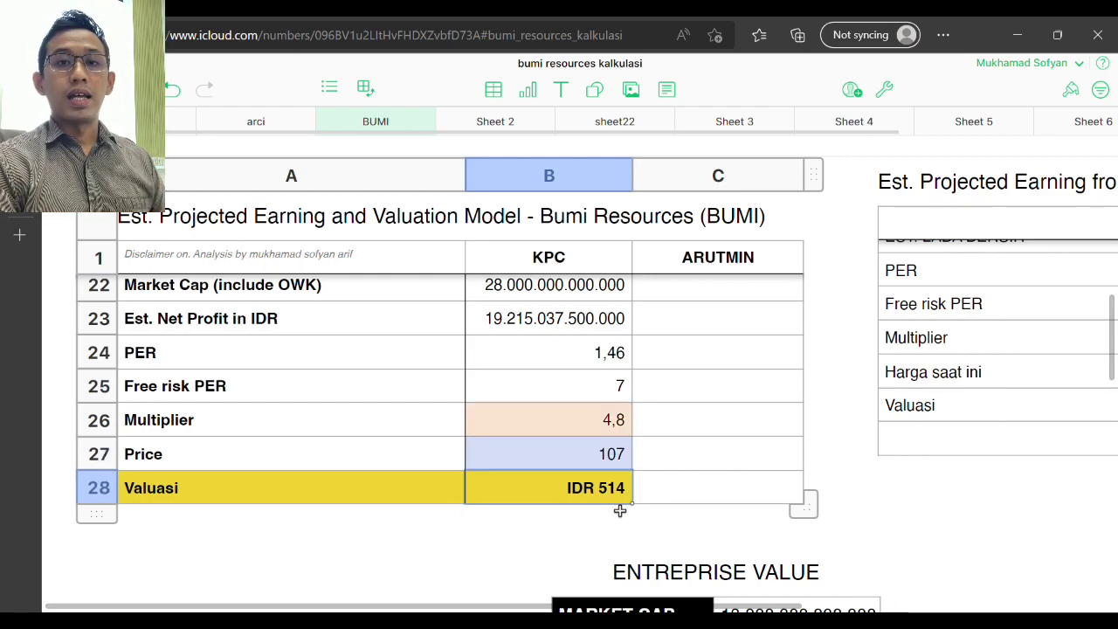